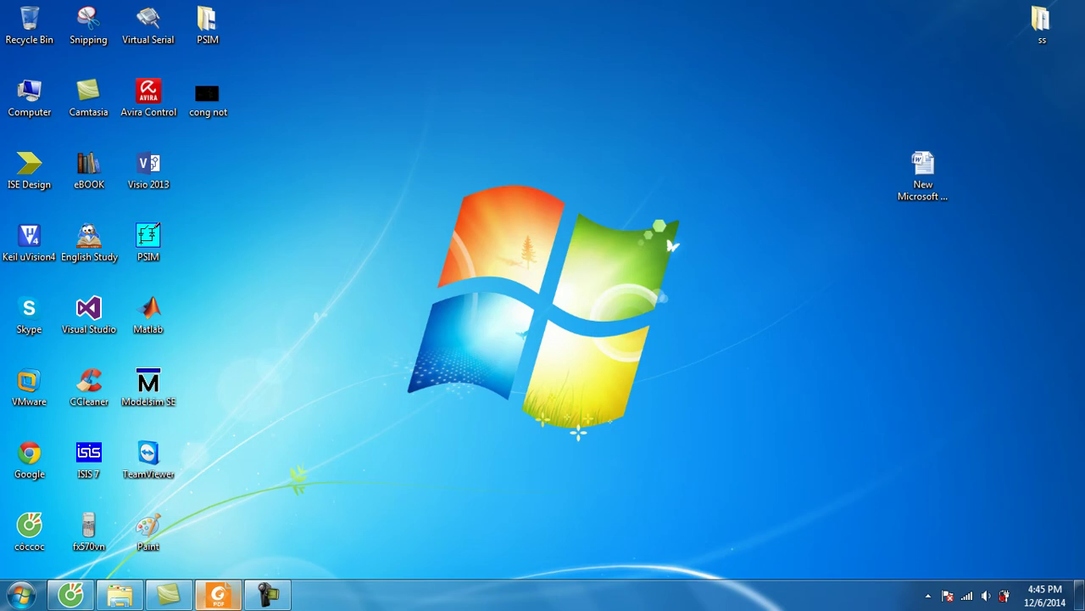
Step: Bring up the Cadence inverter PDF in Foxit Reader, look over the schematic, then show the desktop
click(218, 595)
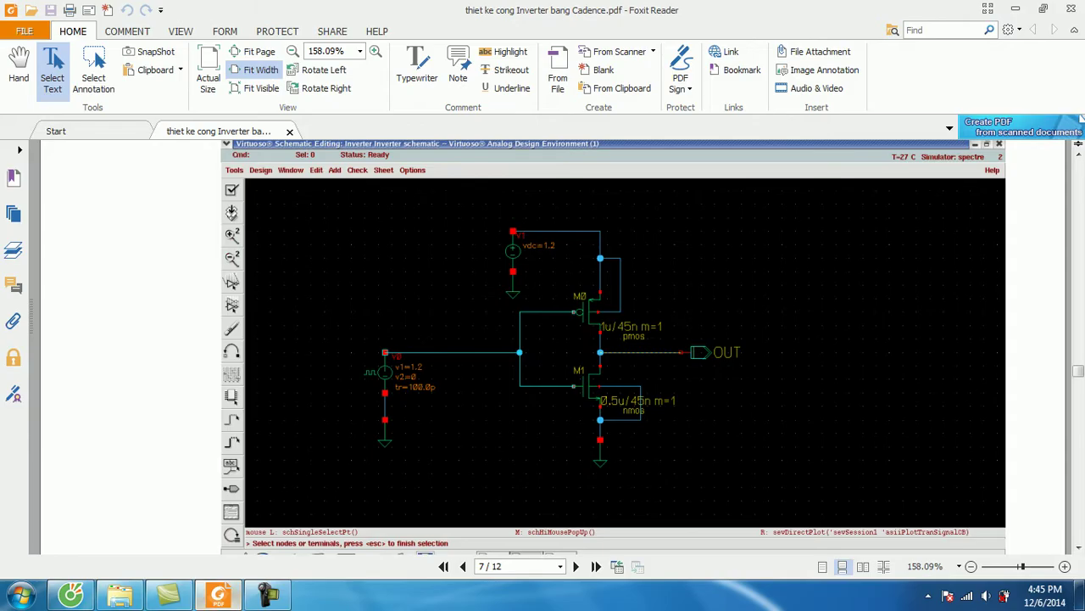
scroll(614, 305, up, 1)
scroll(614, 306, down, 1)
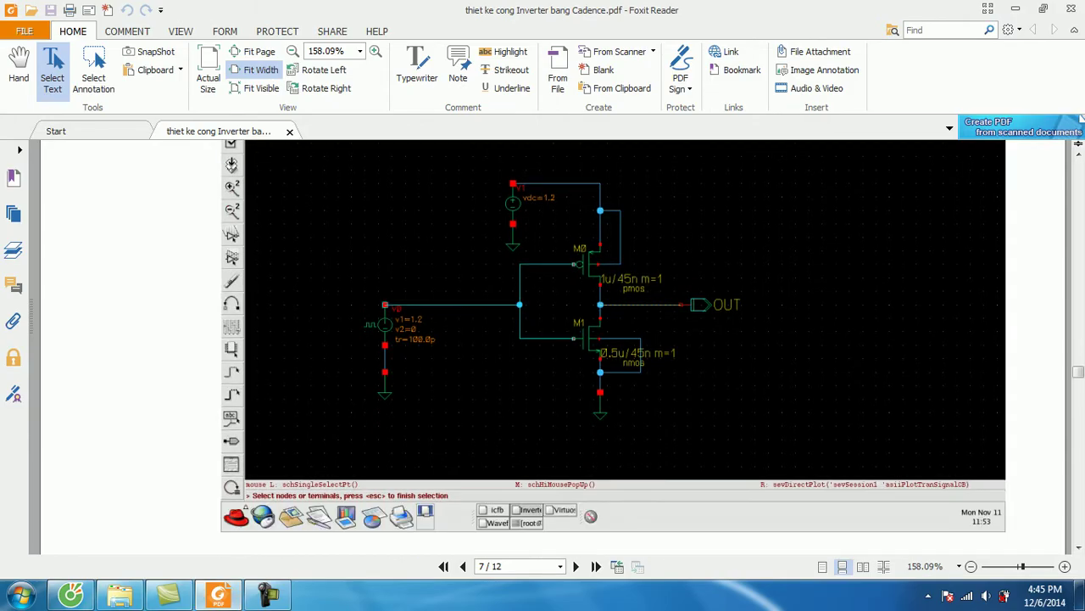
scroll(614, 305, up, 1)
scroll(614, 305, down, 1)
scroll(614, 305, up, 1)
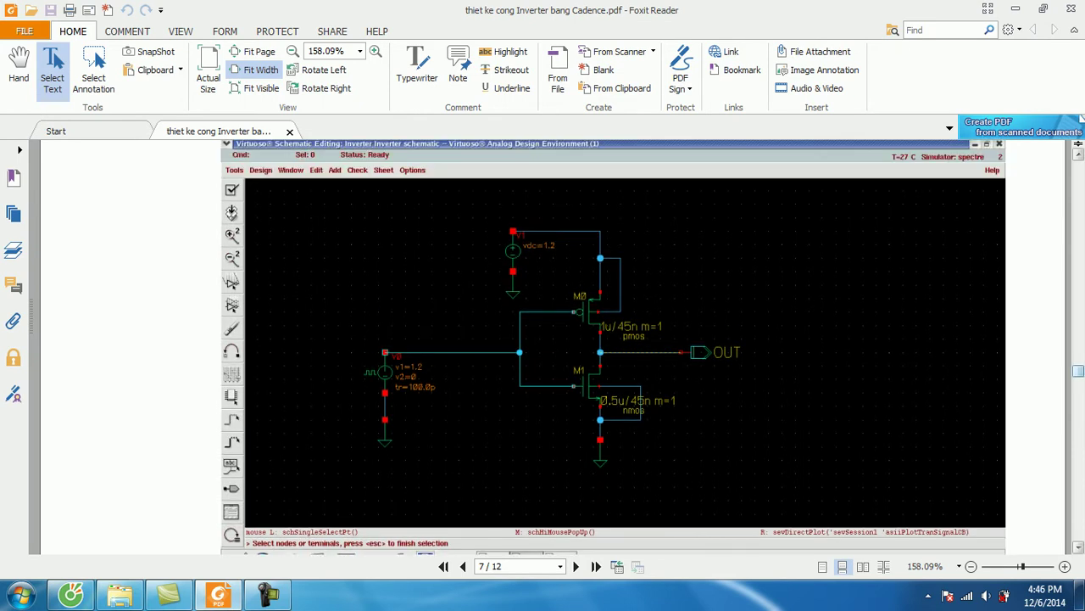
scroll(614, 346, down, 1)
scroll(614, 346, up, 1)
key(super+d)
Step: Refresh the desktop, launch VMware Workstation from its shortcut, and maximize the window
right_click(376, 158)
click(403, 223)
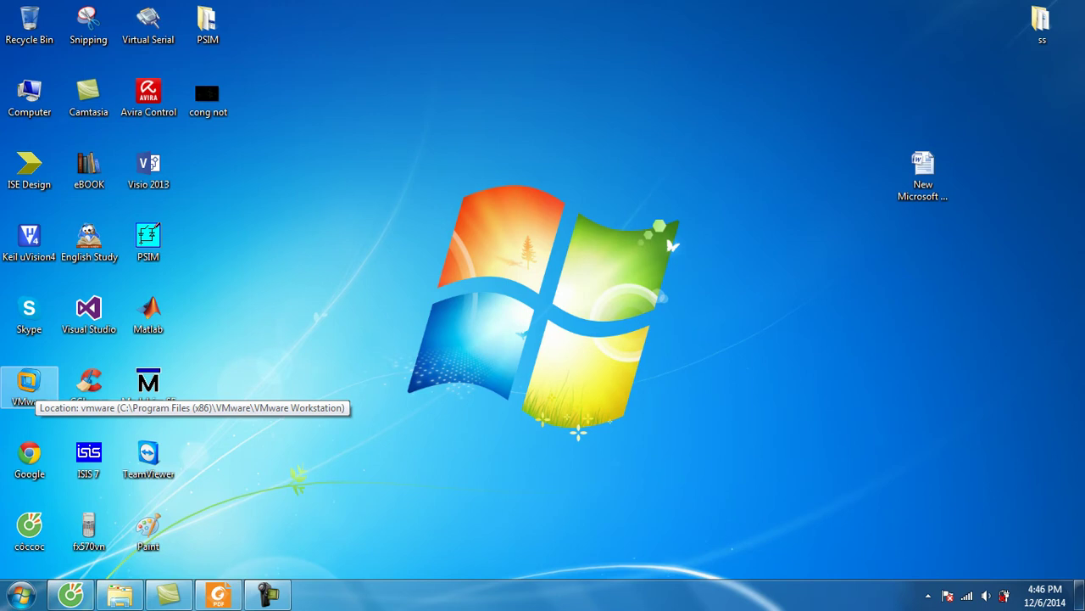
click(29, 386)
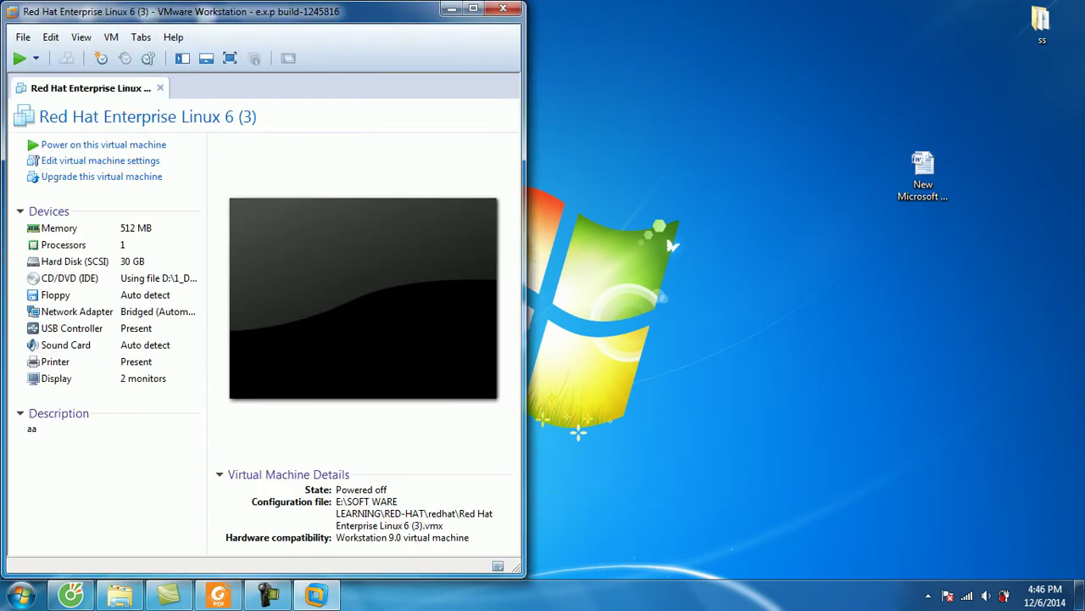
click(473, 8)
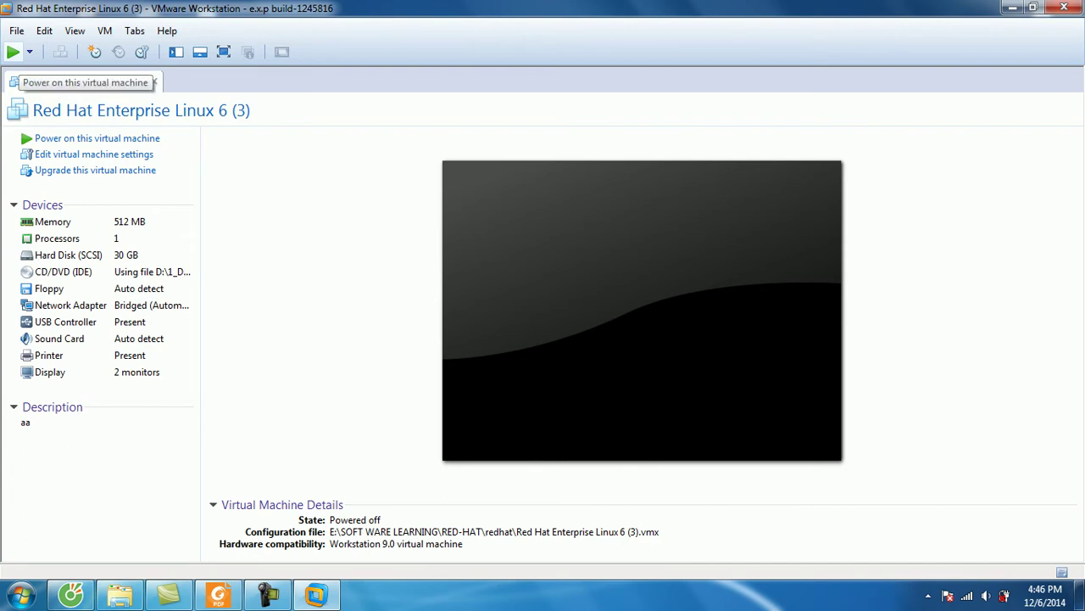
Step: Browse the File > Open dialog to E:\SOFT WARE LEARNING\RED-HAT
click(16, 30)
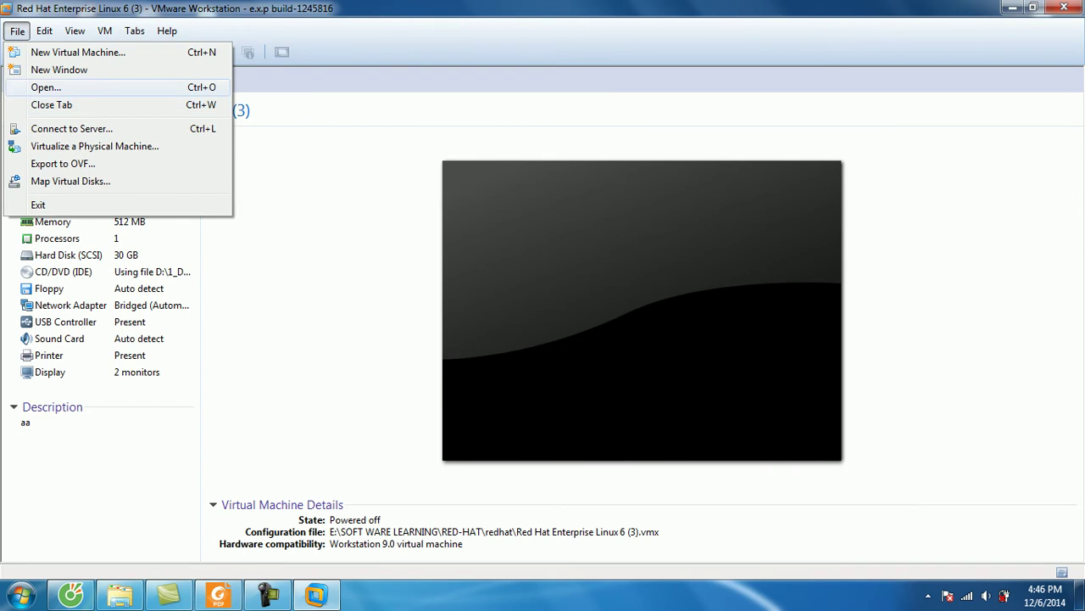
key(Return)
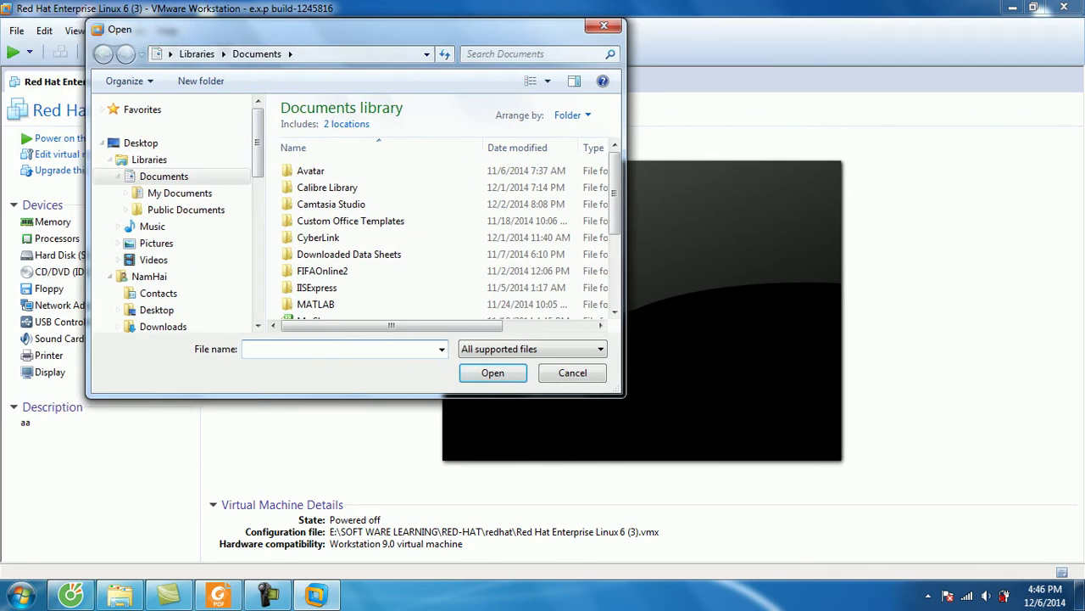
scroll(271, 212, down, 6)
click(269, 219)
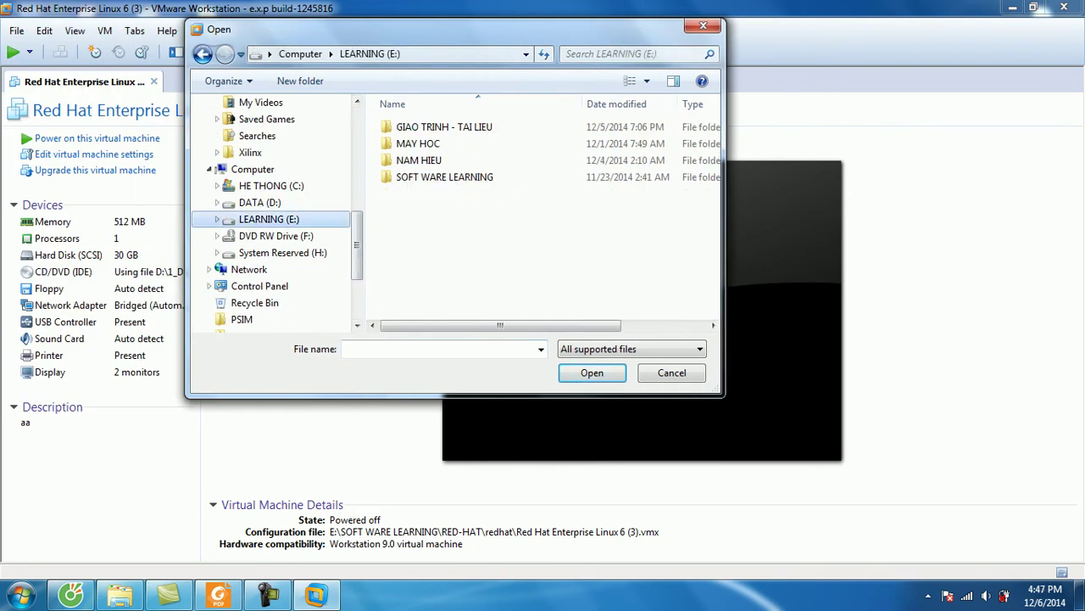
click(444, 176)
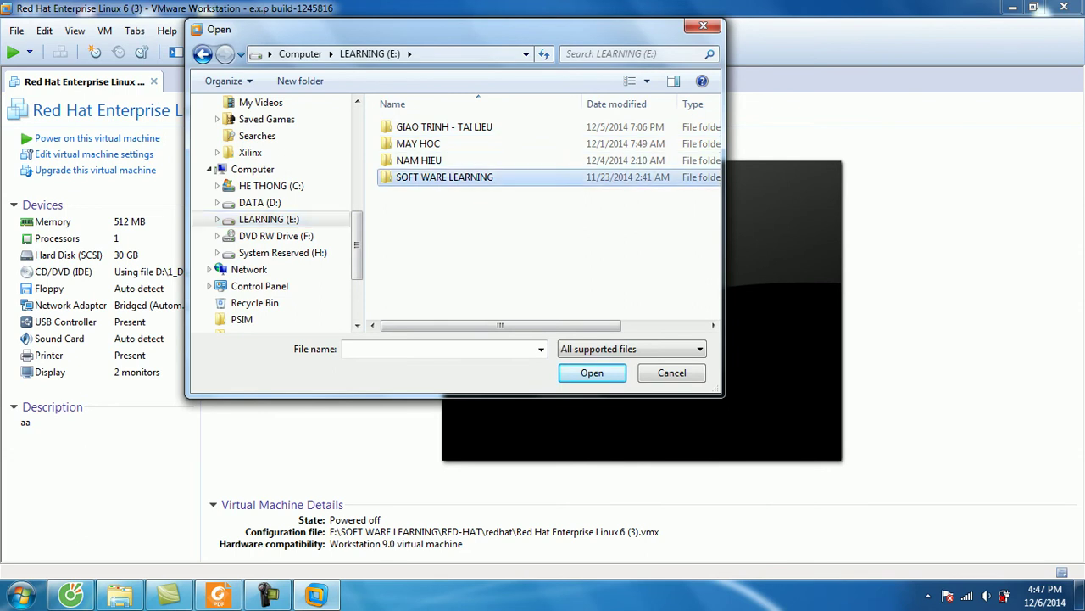
double_click(444, 176)
scroll(424, 219, down, 3)
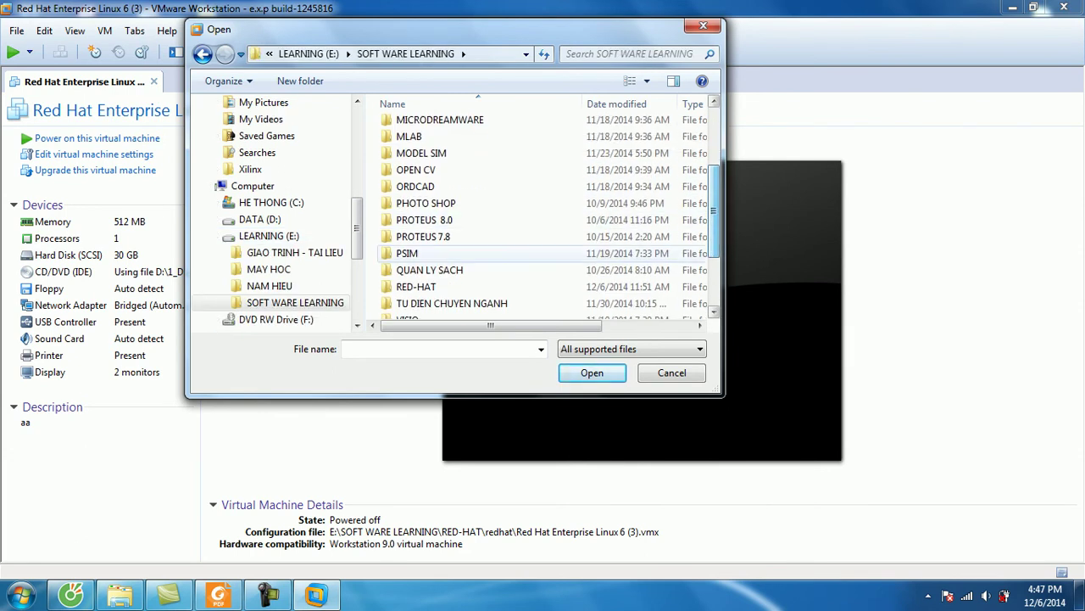
double_click(415, 286)
Step: Open Red Hat Enterprise Linux 6 (3).vmx from the redhat folder and power it on
double_click(424, 127)
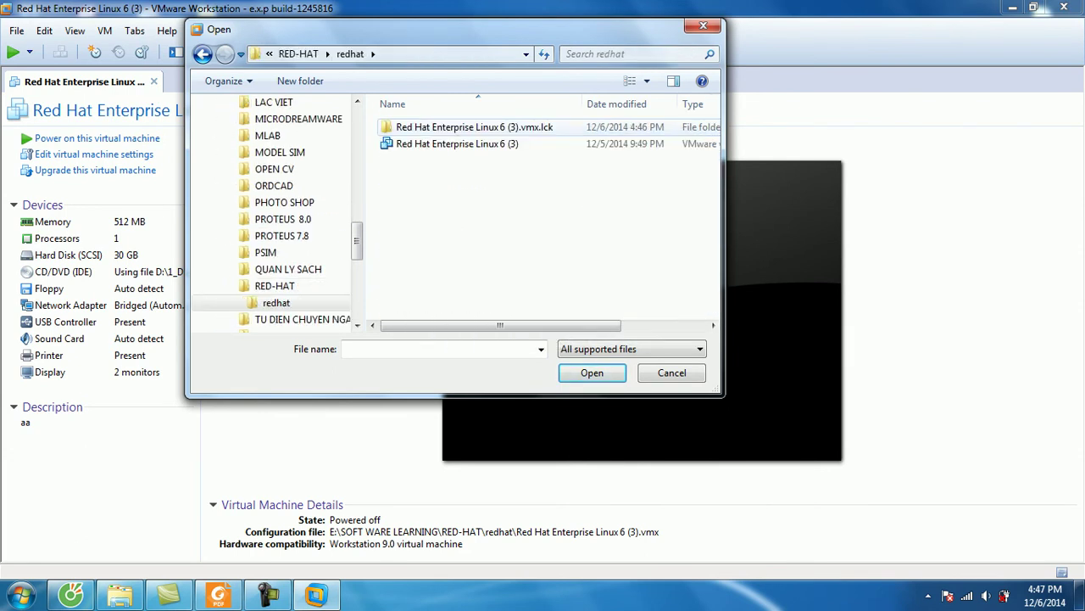
double_click(458, 144)
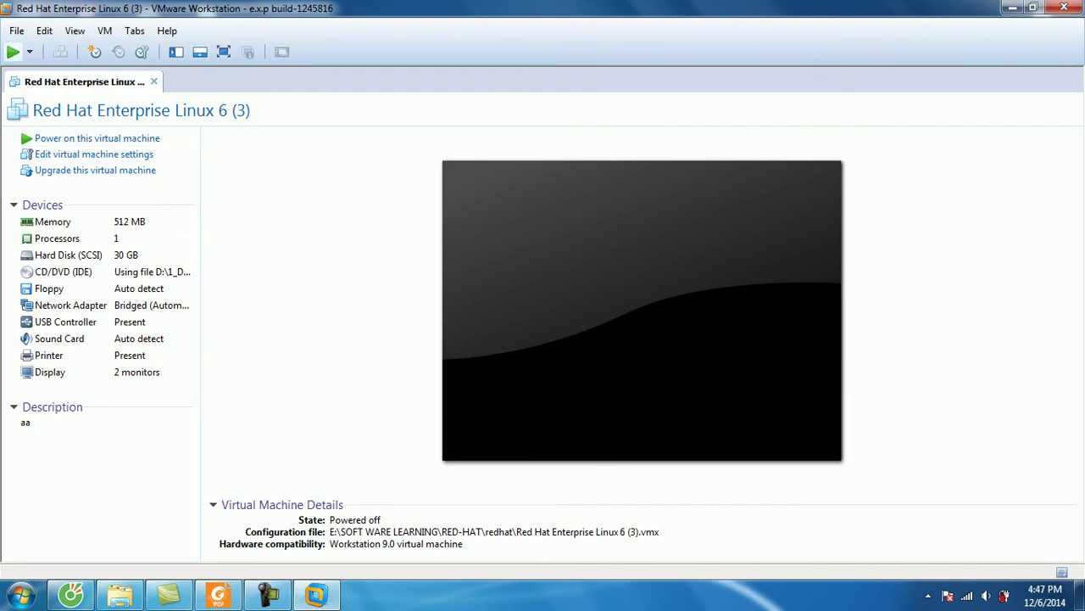
click(13, 51)
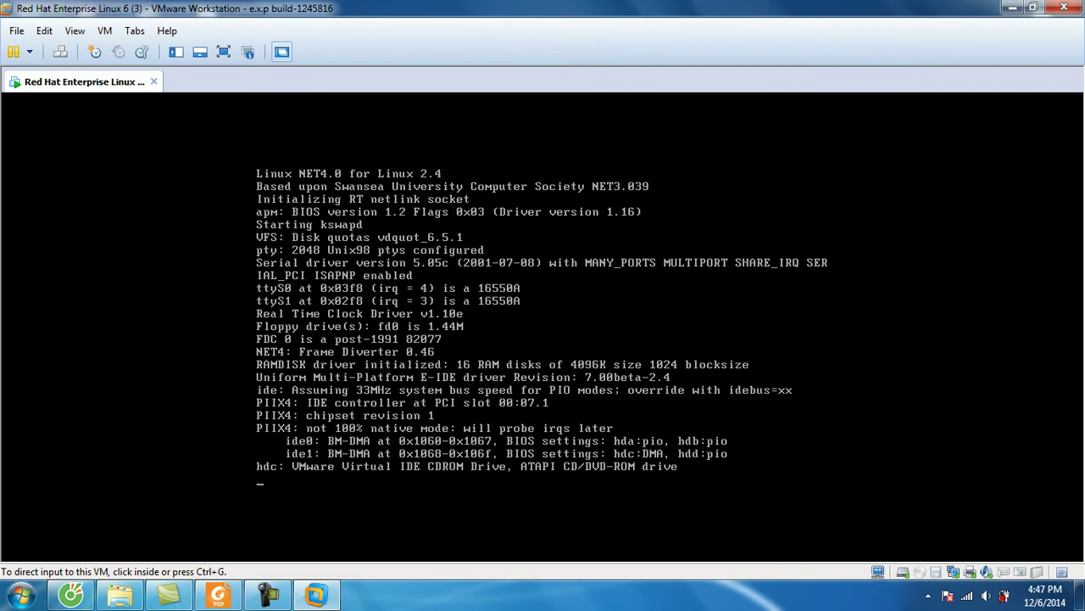
Step: Switch the Red Hat virtual machine to full screen and let it boot to the login screen
click(224, 52)
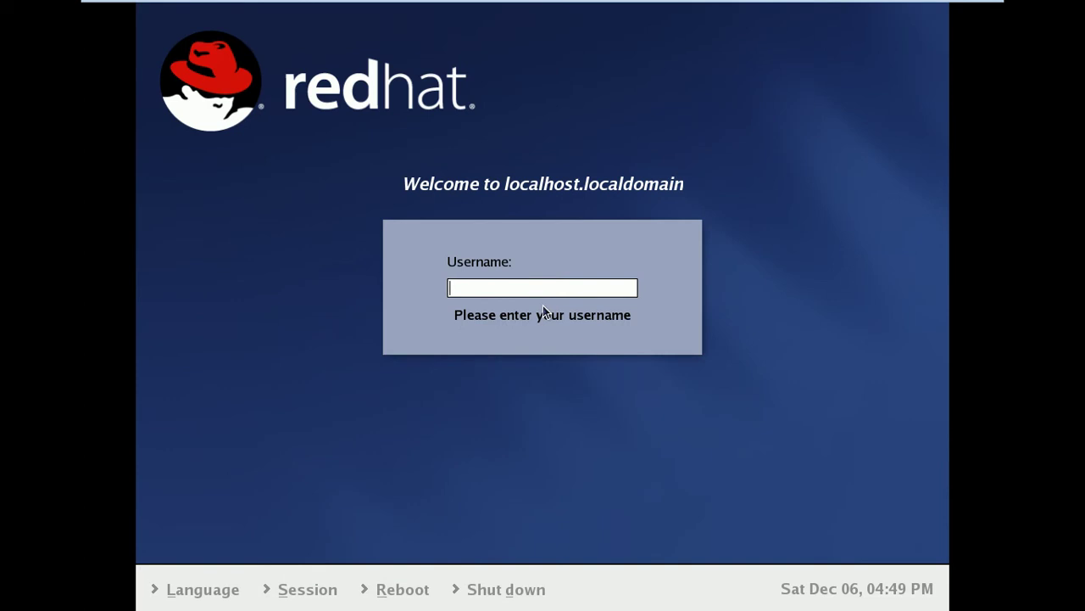
Step: Log in with the root username and the account password
text(r)
text(oot)
text(***)
text(*)
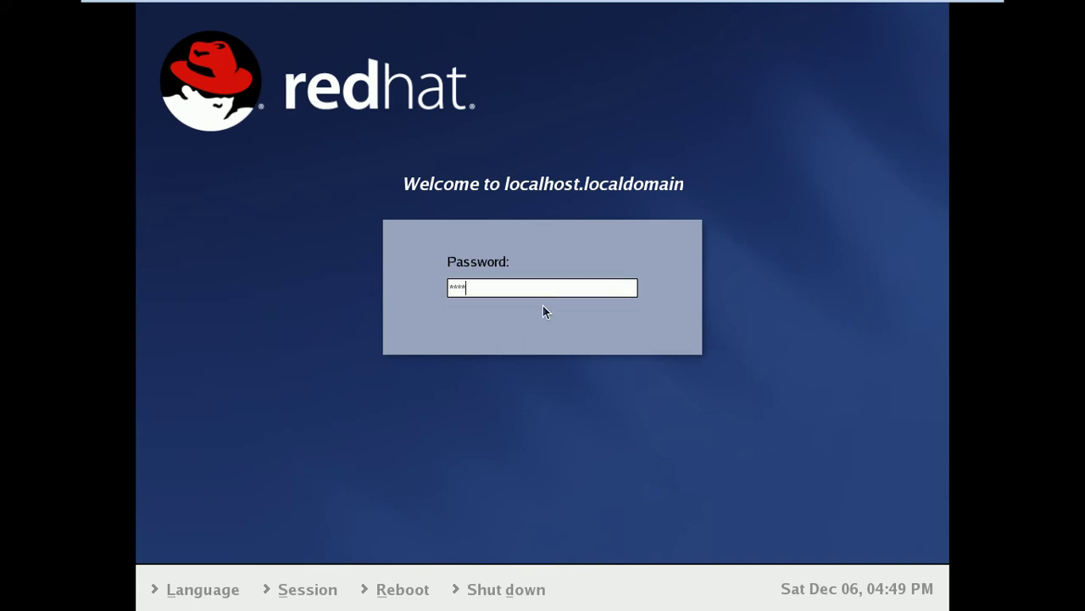
key(Return)
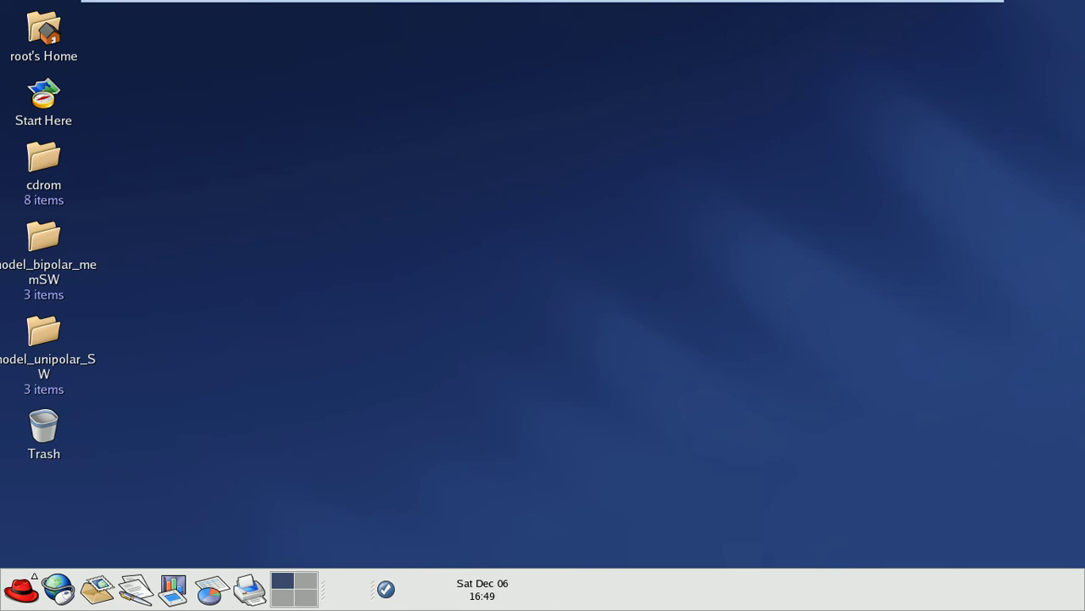
Step: Open a new terminal, move it to the desktop centre, and paste cd cadence/tools.lnx86/dfII/bin
right_click(506, 80)
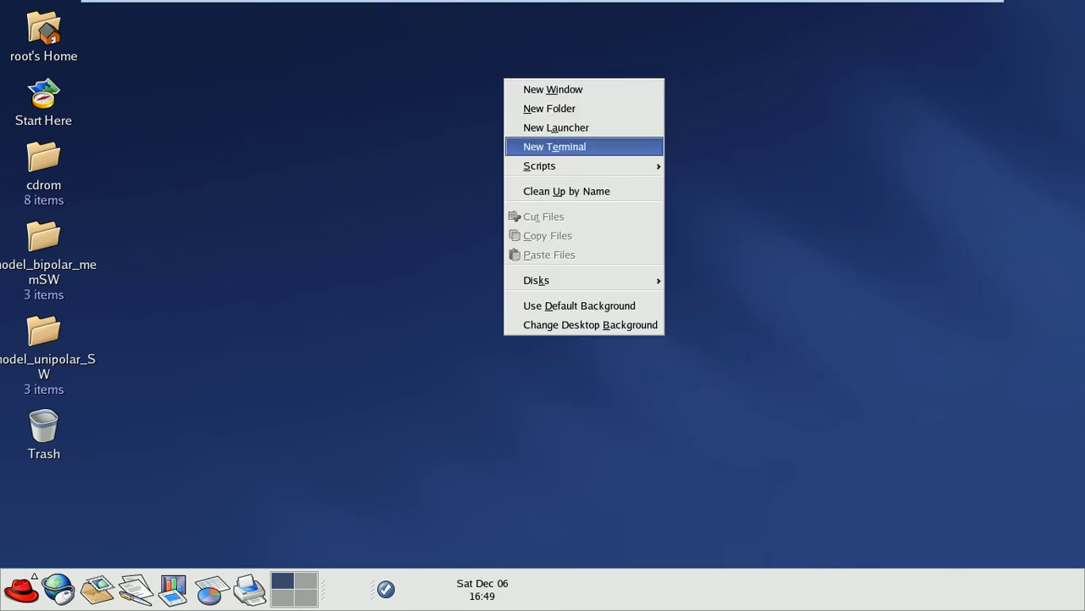
click(554, 146)
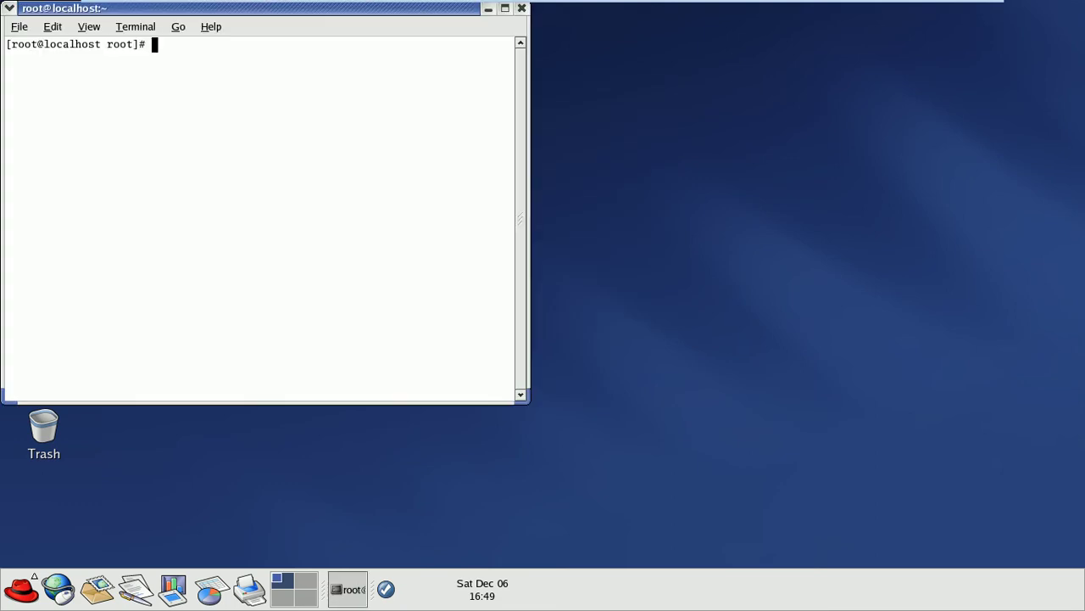
click(522, 9)
right_click(497, 40)
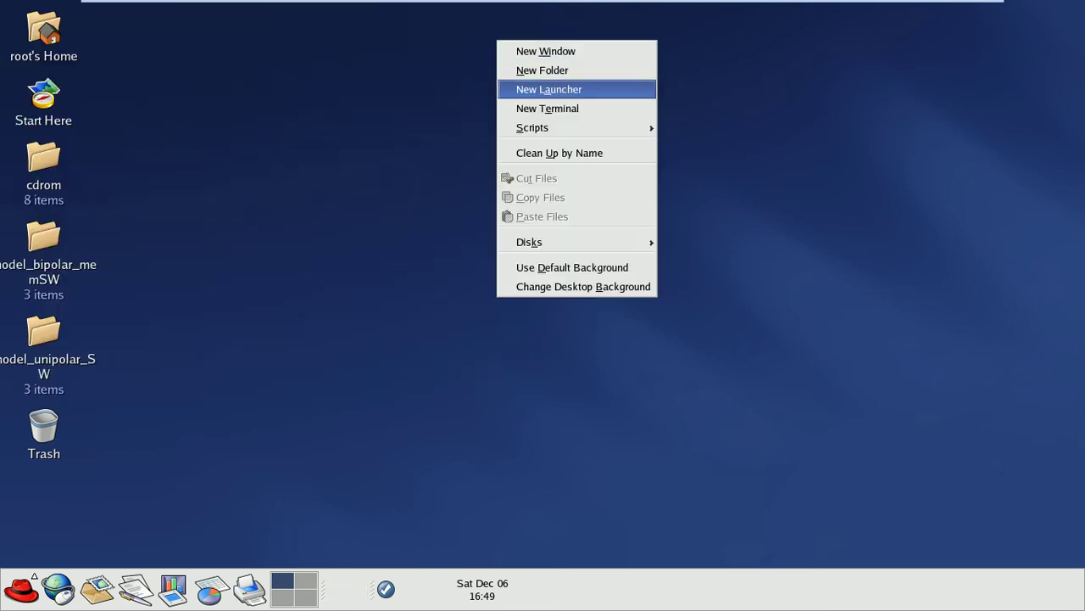
click(547, 108)
drag(254, 7, 461, 88)
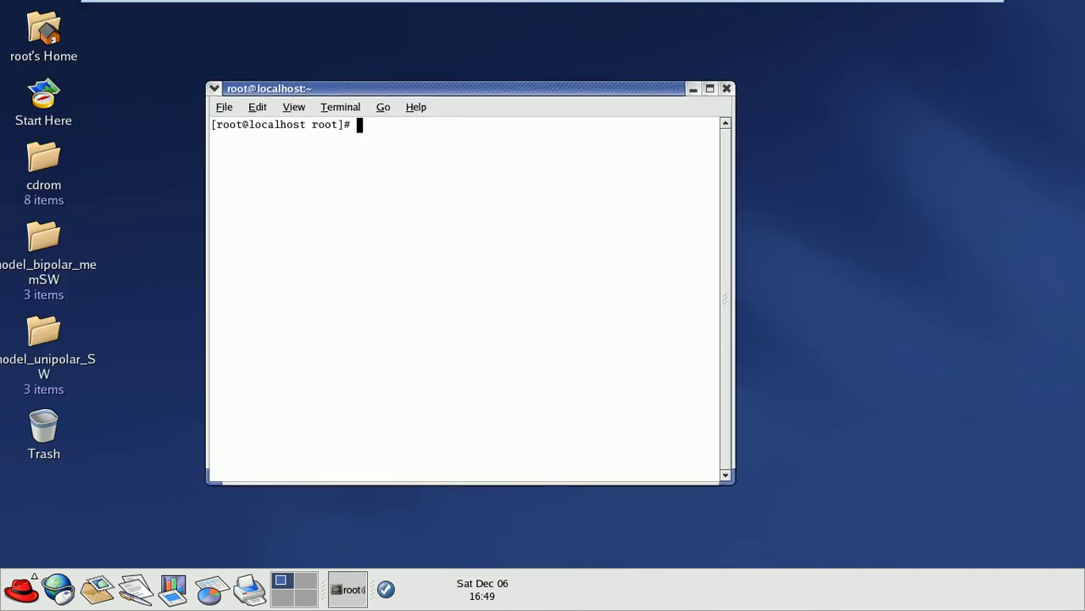
text(cd cadence/tools.lnx86/dfII/bin)
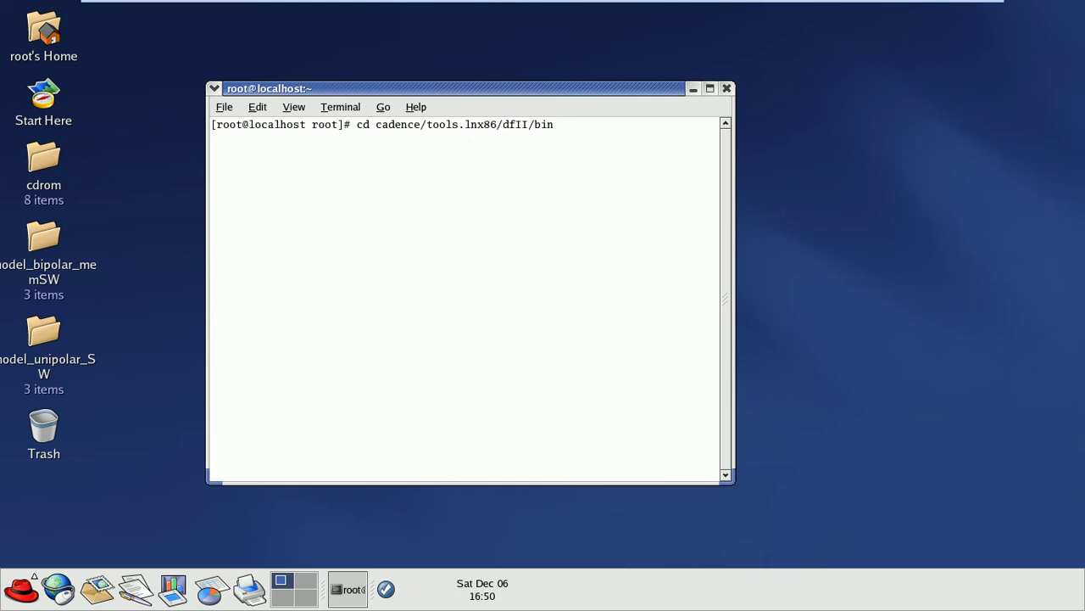
Step: Change into dfII/bin and launch Cadence with ./icfb & in the background
key(Return)
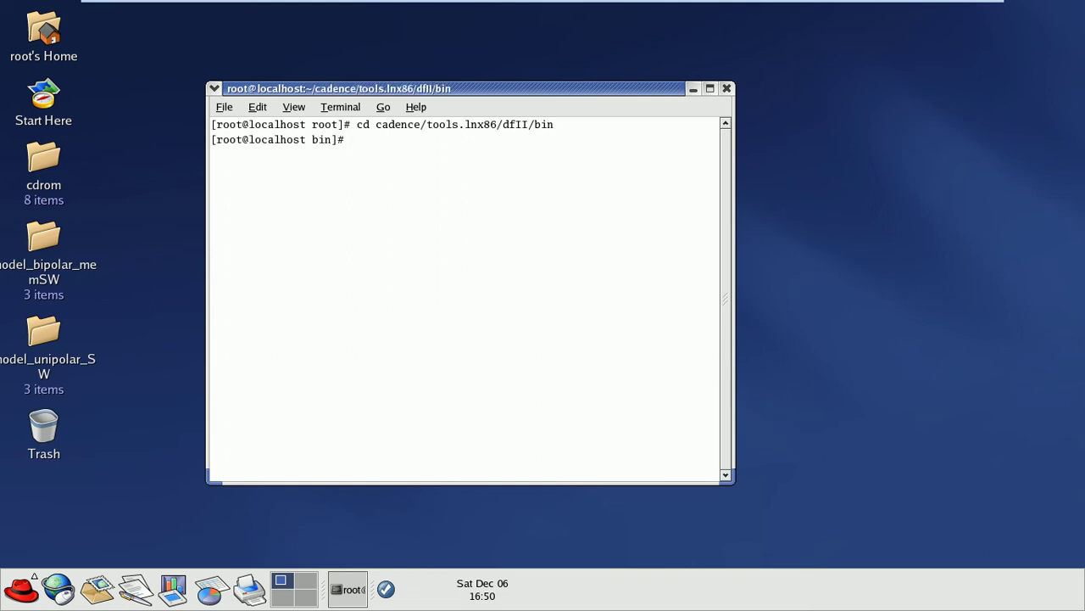
key(Up)
key(Up)
key(Return)
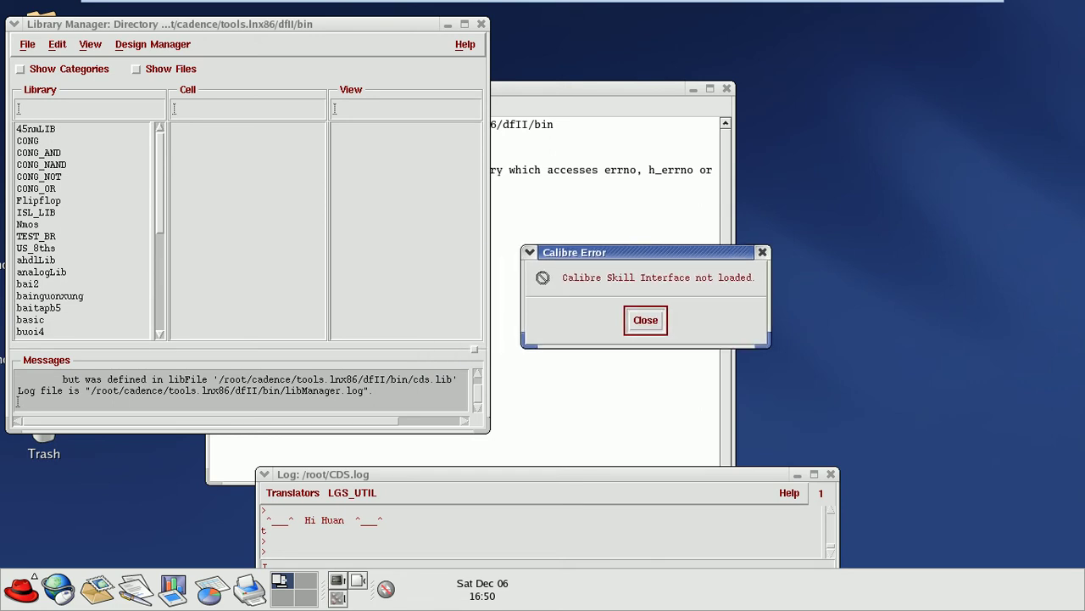
Step: Dismiss the Calibre error and start a new library named CONG_NOT_TRAINING
key(Return)
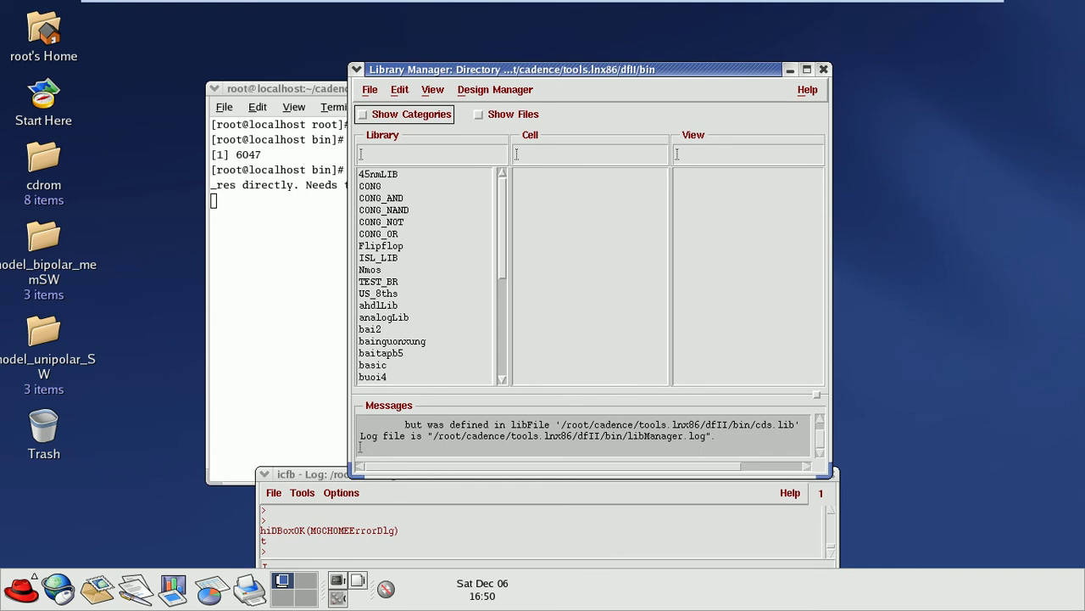
key(alt+f)
key(Right)
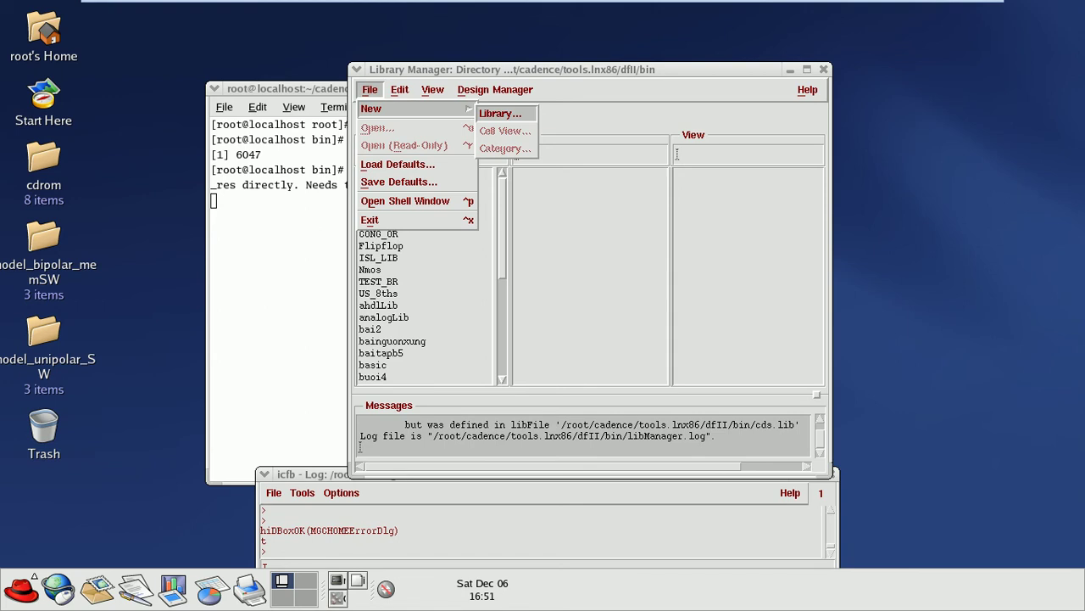
key(Return)
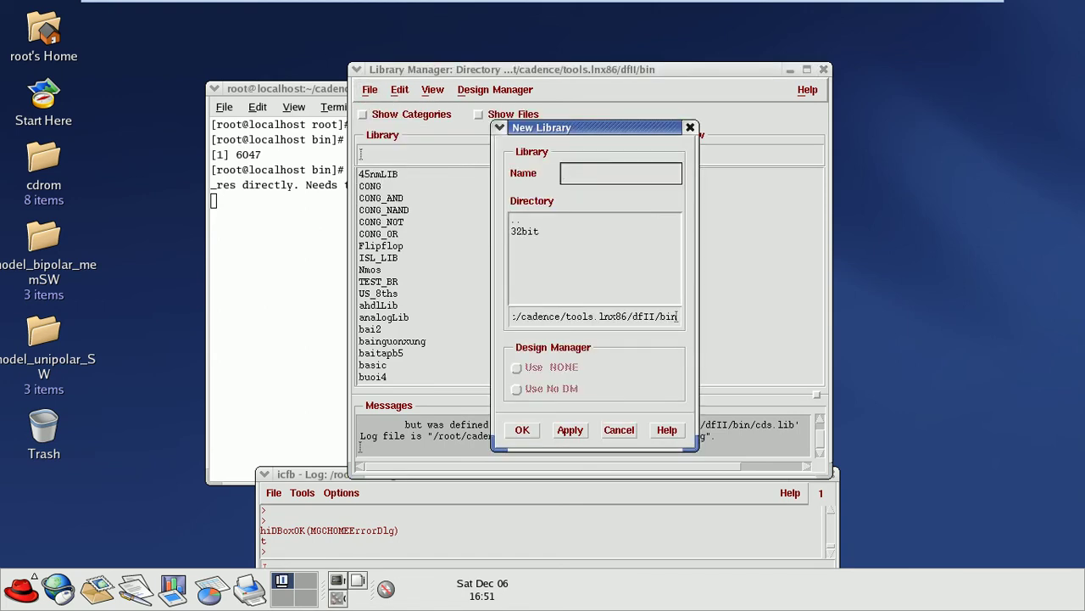
click(690, 127)
key(alt+f)
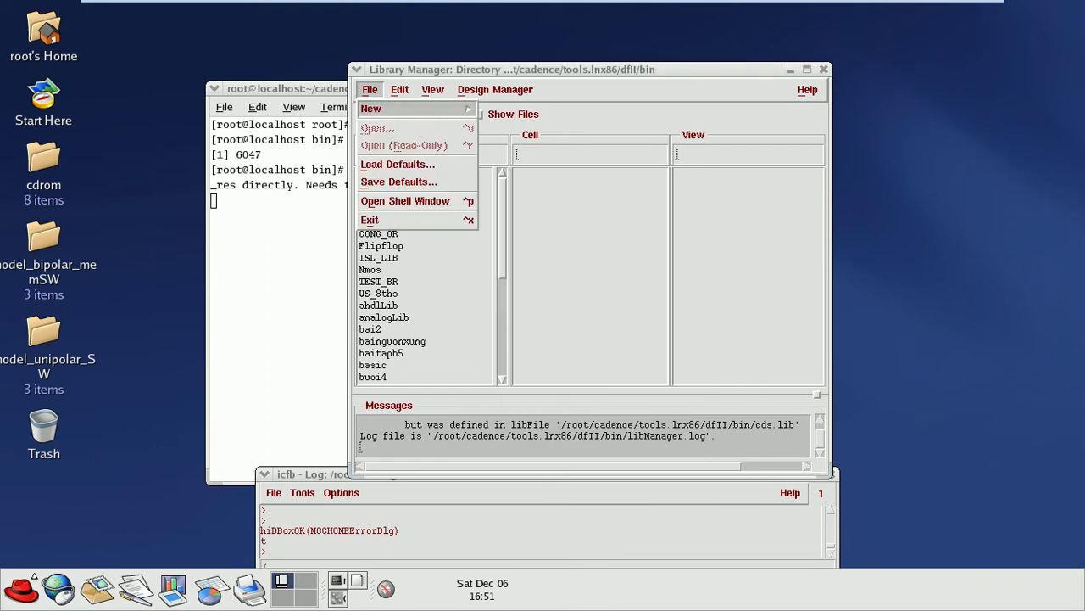
key(Right)
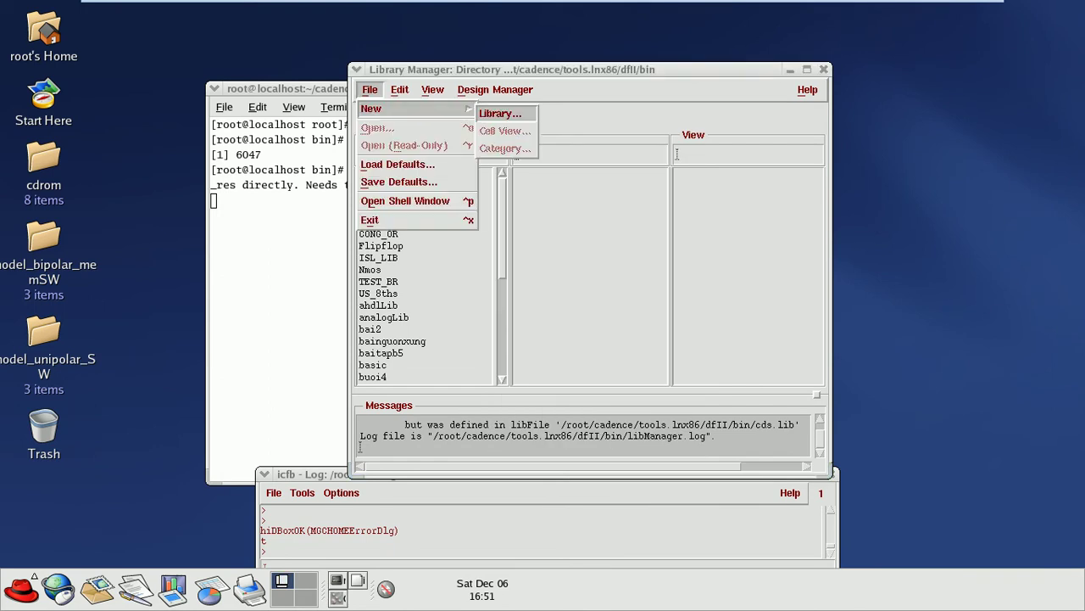
key(Return)
click(565, 173)
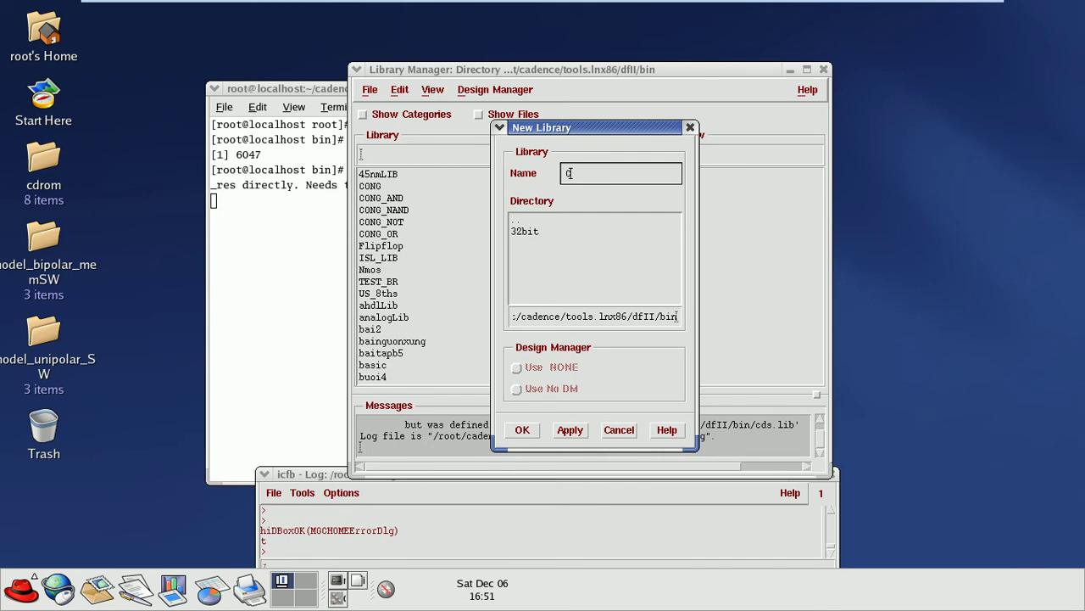
text(ONG_NOT_TRAINING)
Step: Create the CONG_NOT_TRAINING library with the "Don't need a techfile" option
click(570, 429)
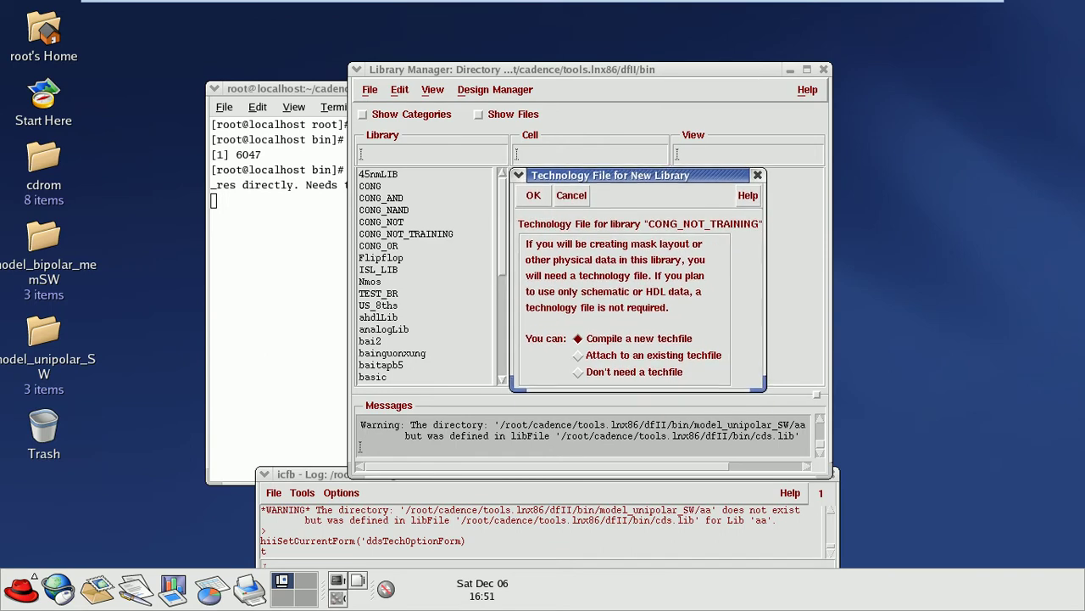
click(579, 371)
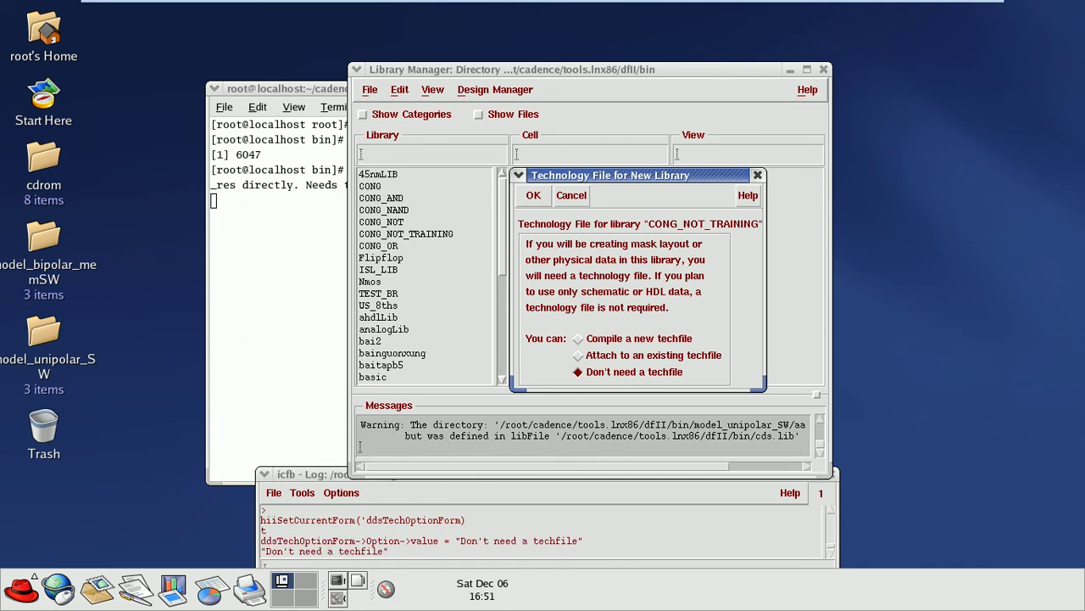
click(534, 195)
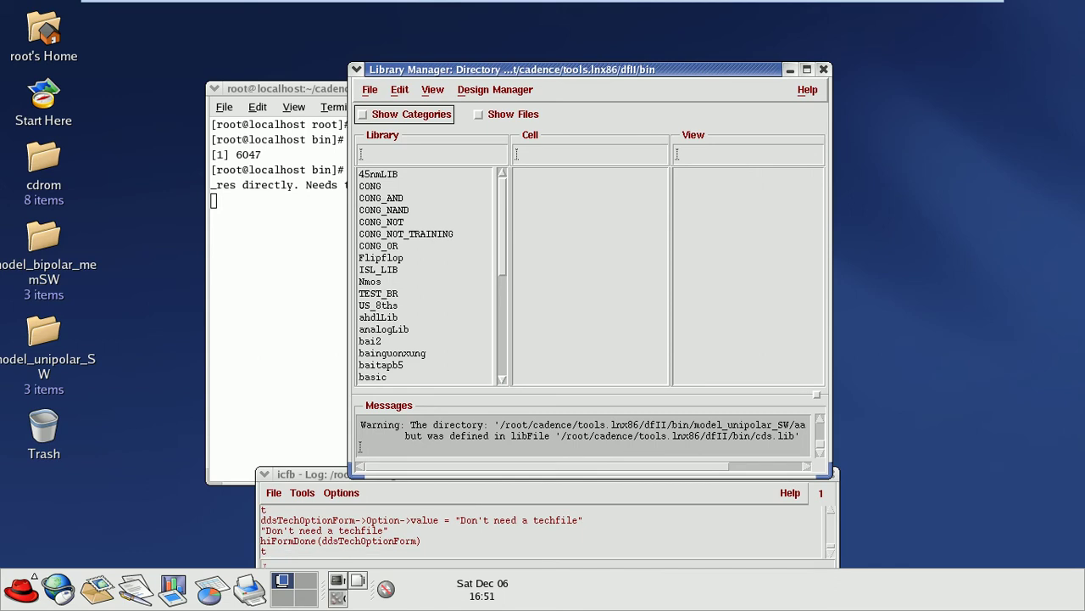
scroll(424, 275, down, 6)
scroll(424, 276, up, 5)
scroll(424, 276, up, 1)
Step: Select the CONG_NOT_TRAINING library in Library Manager and look through the File menu
click(405, 234)
ctrl+click(405, 234)
click(379, 245)
click(405, 233)
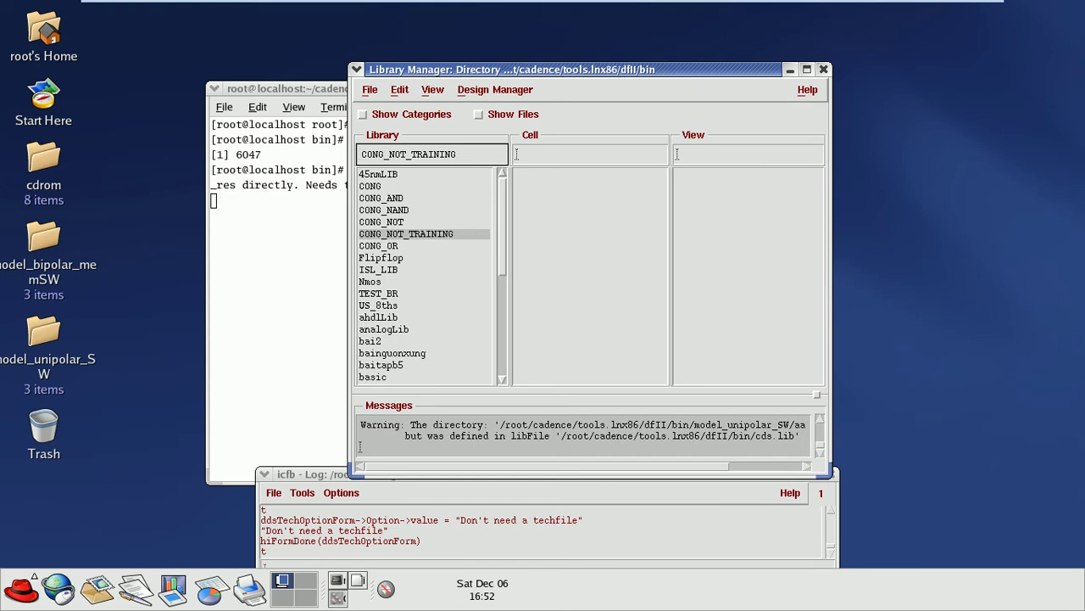
click(370, 89)
mouse_move(399, 108)
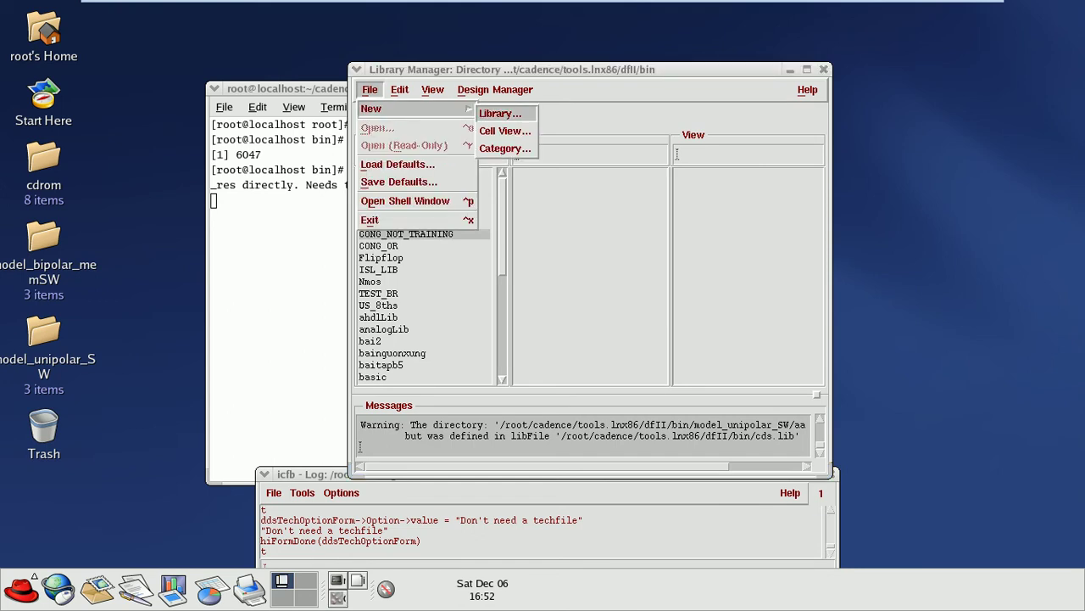
click(370, 281)
Step: Reselect CONG_NOT_TRAINING and start a new cell view via File > New > Cell View
click(406, 234)
ctrl+click(405, 233)
click(405, 233)
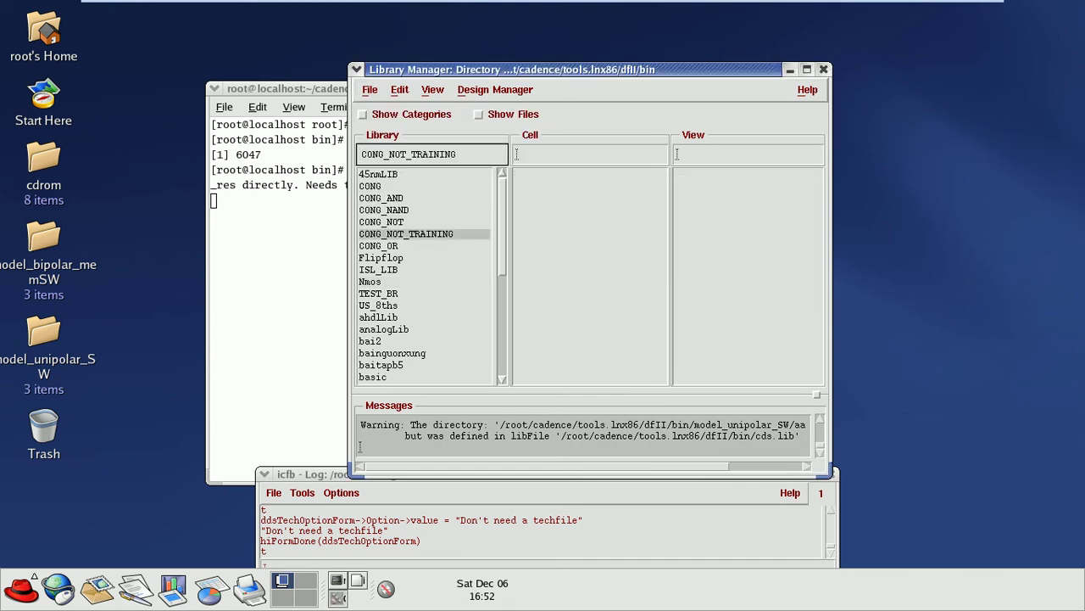
click(370, 89)
mouse_move(398, 109)
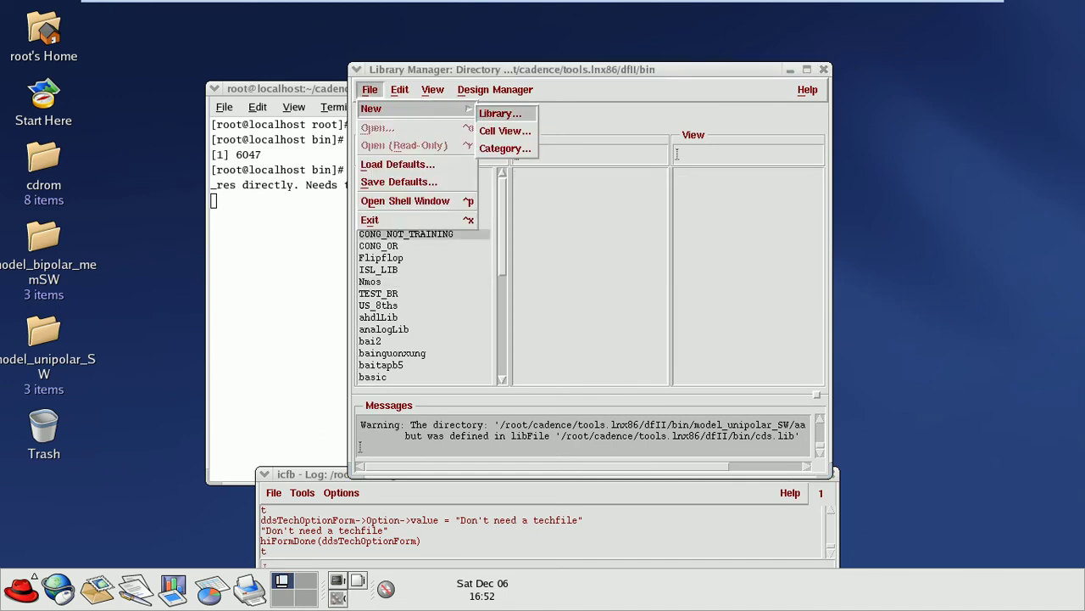
click(505, 131)
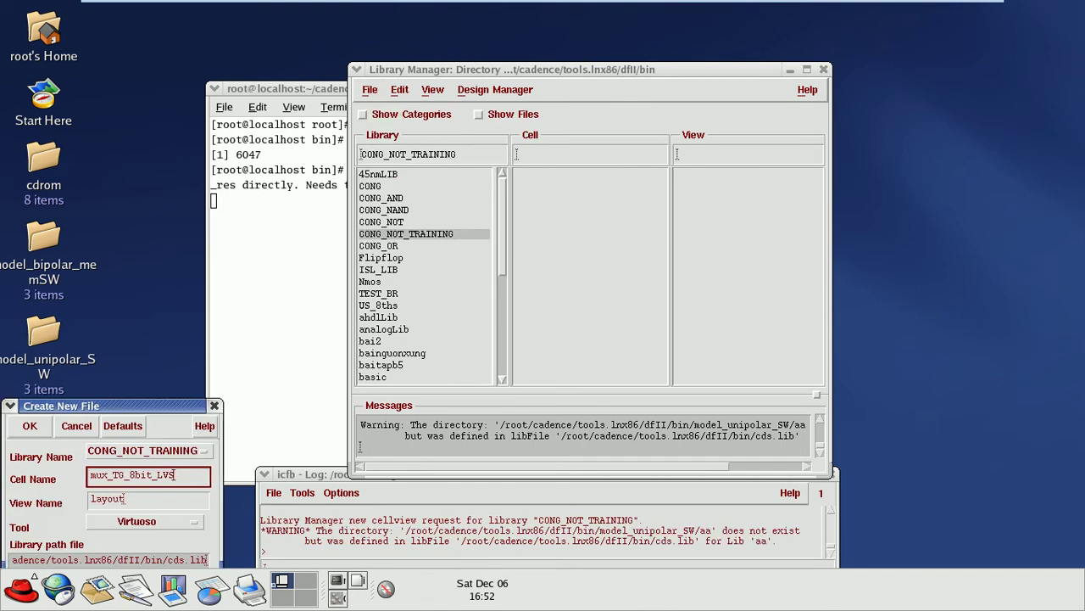
Step: Name the new cell TK_NOT, choose Composer-Schematic as its tool, and confirm
key(BackSpace)
key(BackSpace)
key(BackSpace)
key(BackSpace)
key(BackSpace)
key(BackSpace)
key(BackSpace)
key(BackSpace)
key(BackSpace)
key(BackSpace)
key(BackSpace)
key(BackSpace)
key(BackSpace)
key(BackSpace)
key(BackSpace)
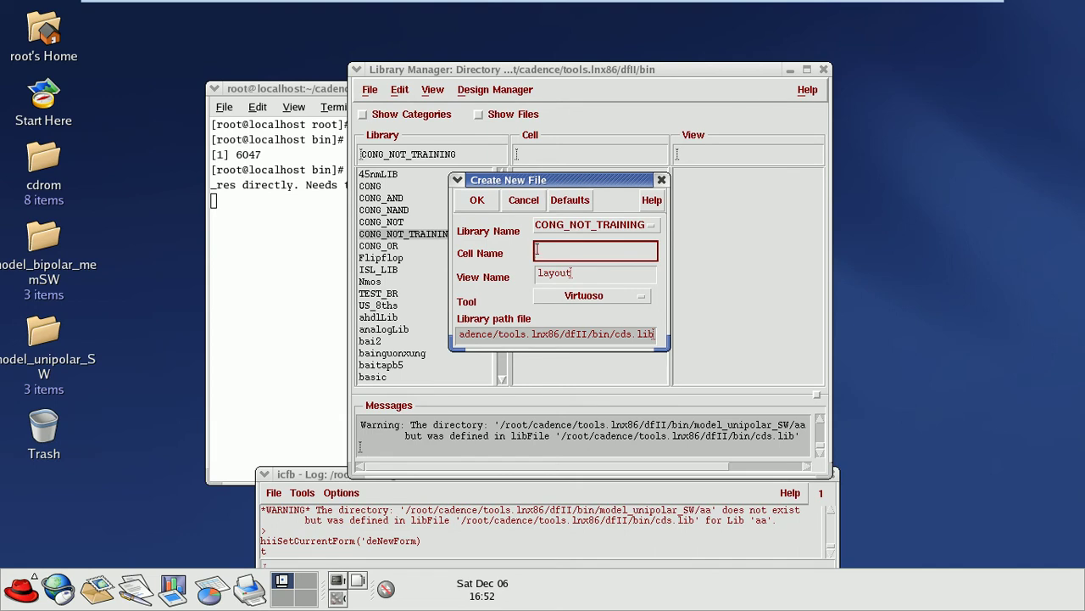
text(inv)
key(BackSpace)
key(BackSpace)
key(BackSpace)
text(IK_NOT)
click(584, 296)
click(553, 295)
click(583, 295)
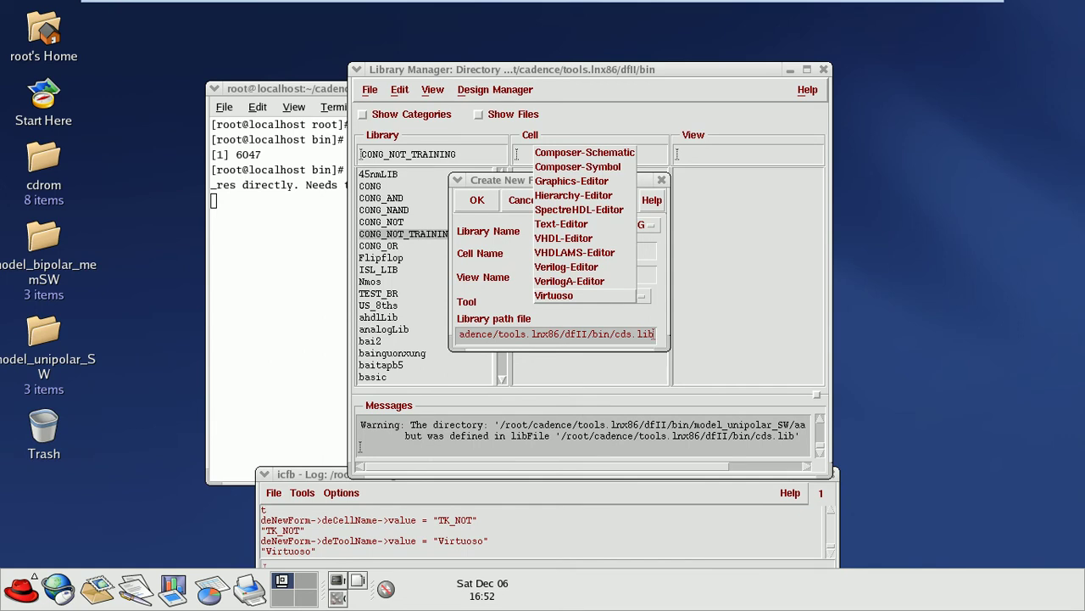
click(584, 153)
click(593, 296)
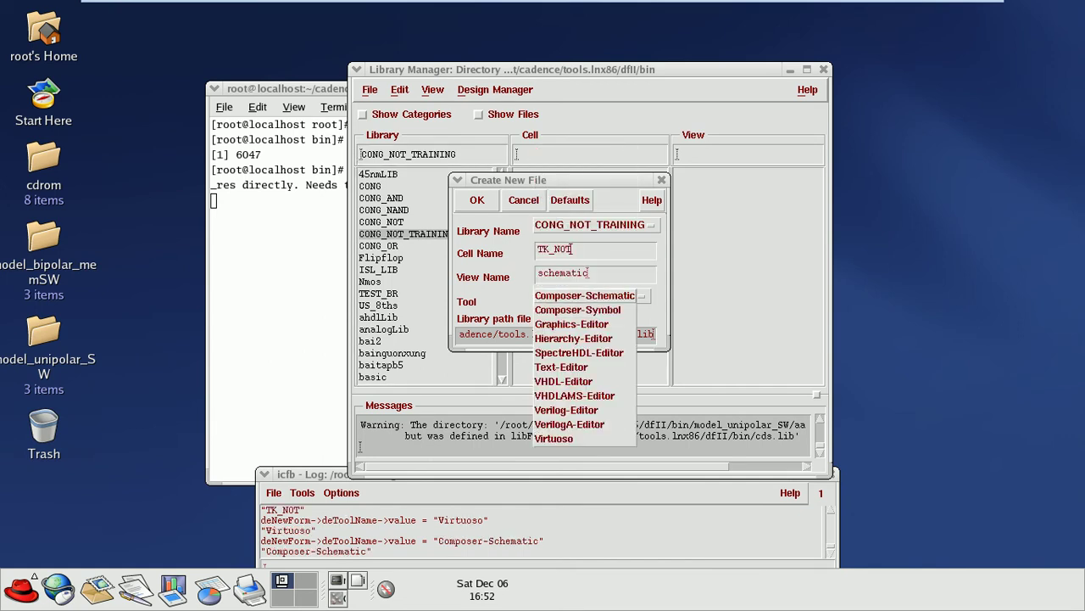
click(573, 249)
key(Return)
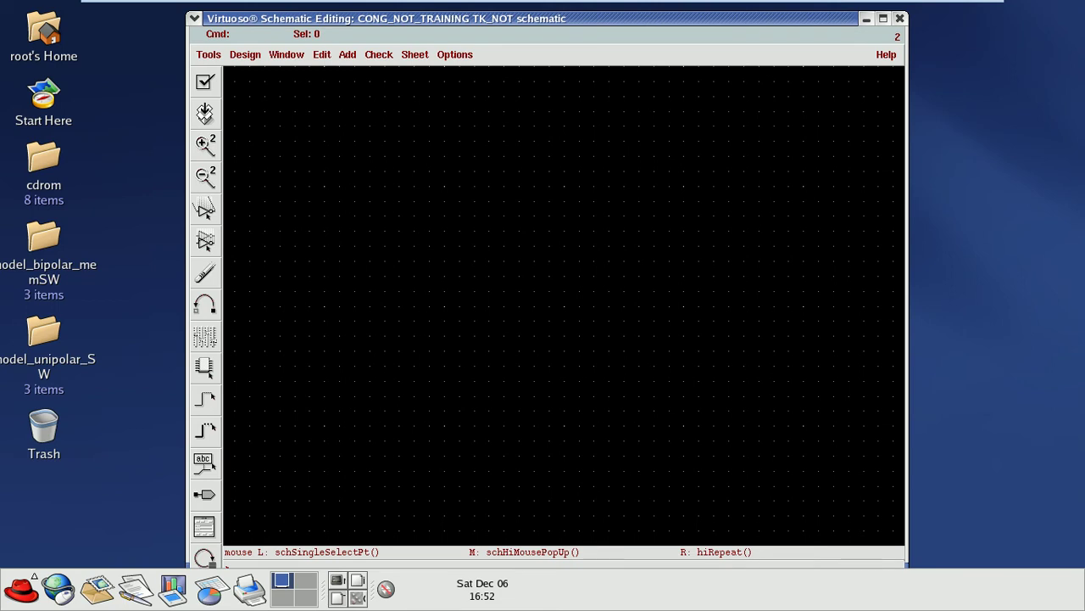
Step: Step out of the virtual machine to check the reference inverter PDF, then return to Virtuoso
mouse_move(255, 8)
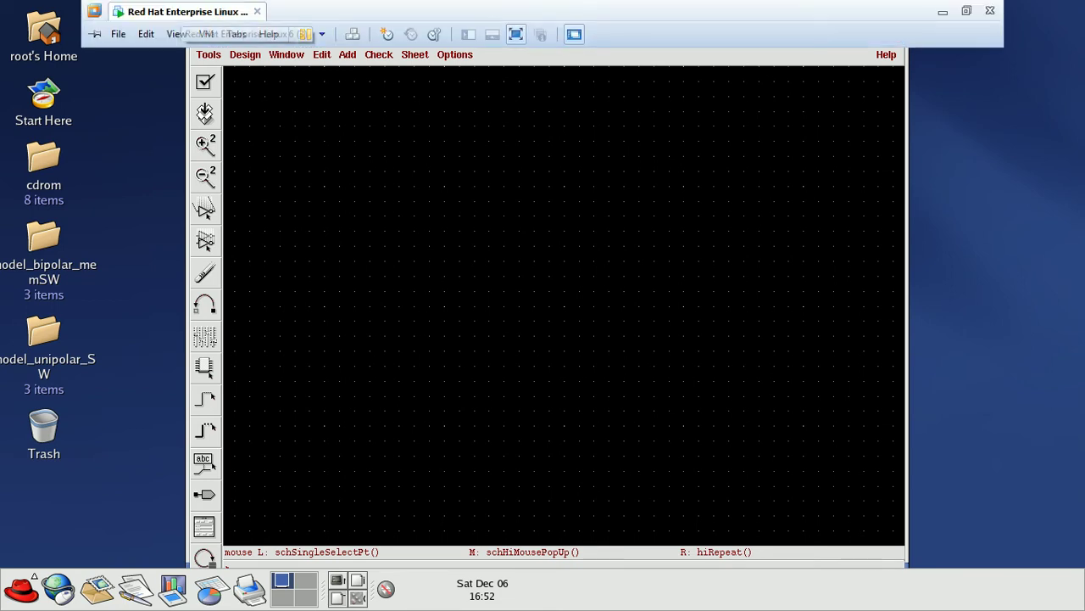
click(516, 34)
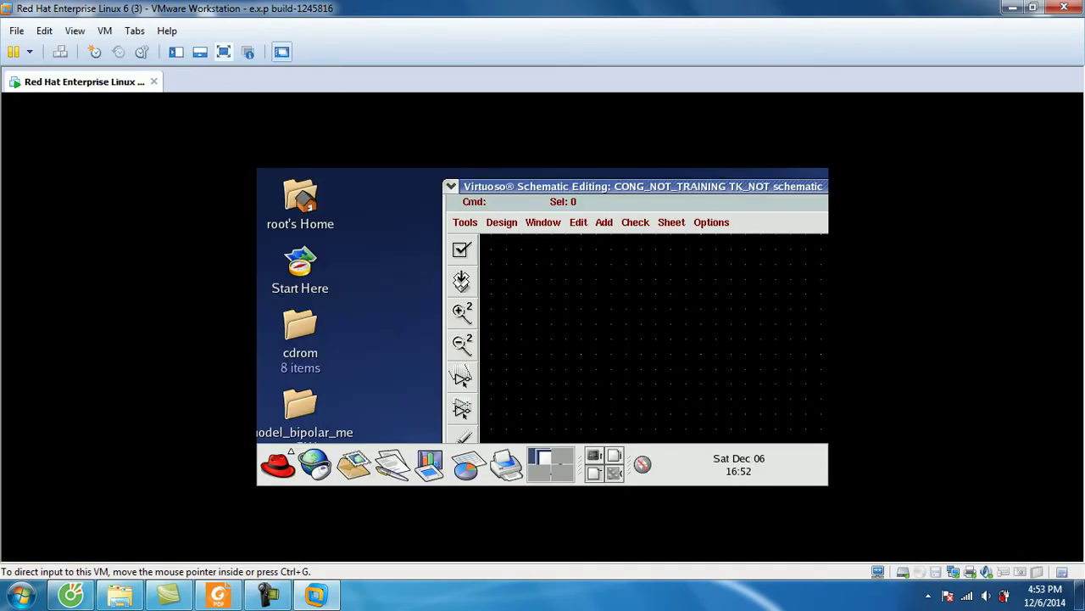
click(224, 51)
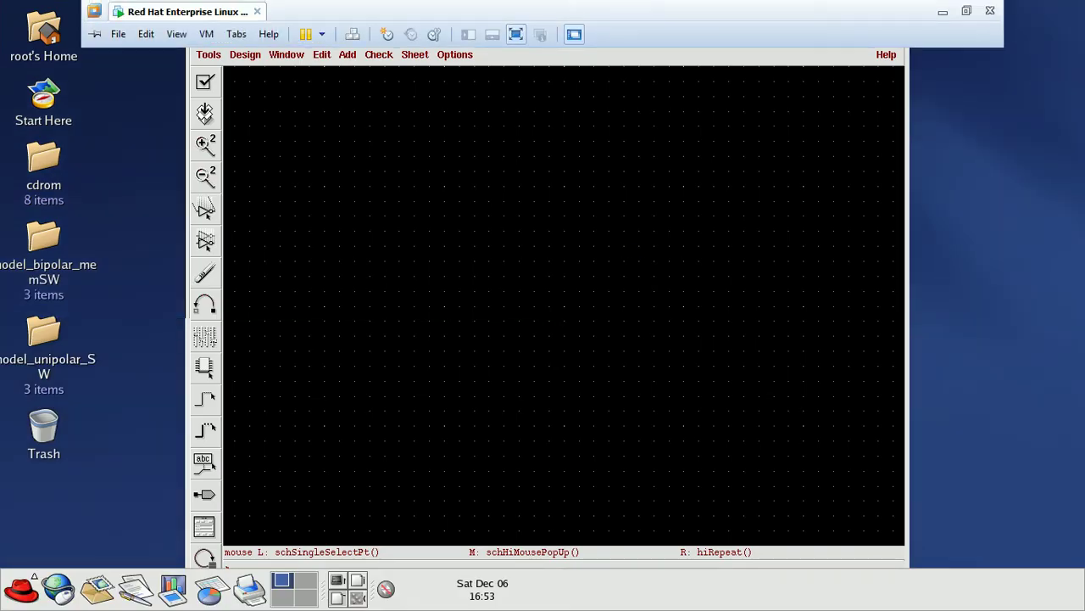
key(ctrl+alt+Return)
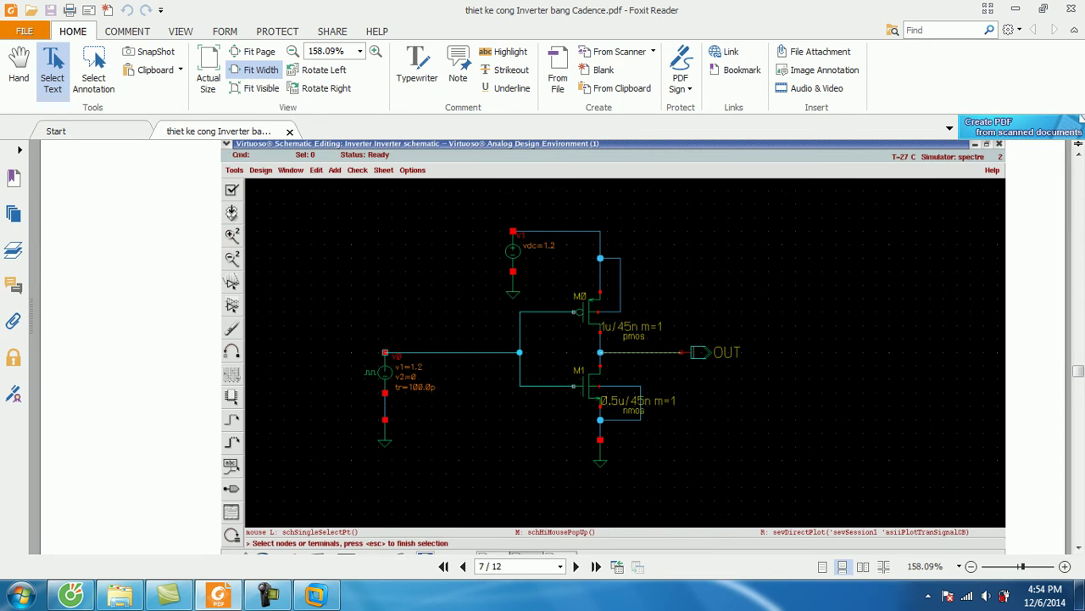
mouse_move(315, 596)
click(315, 509)
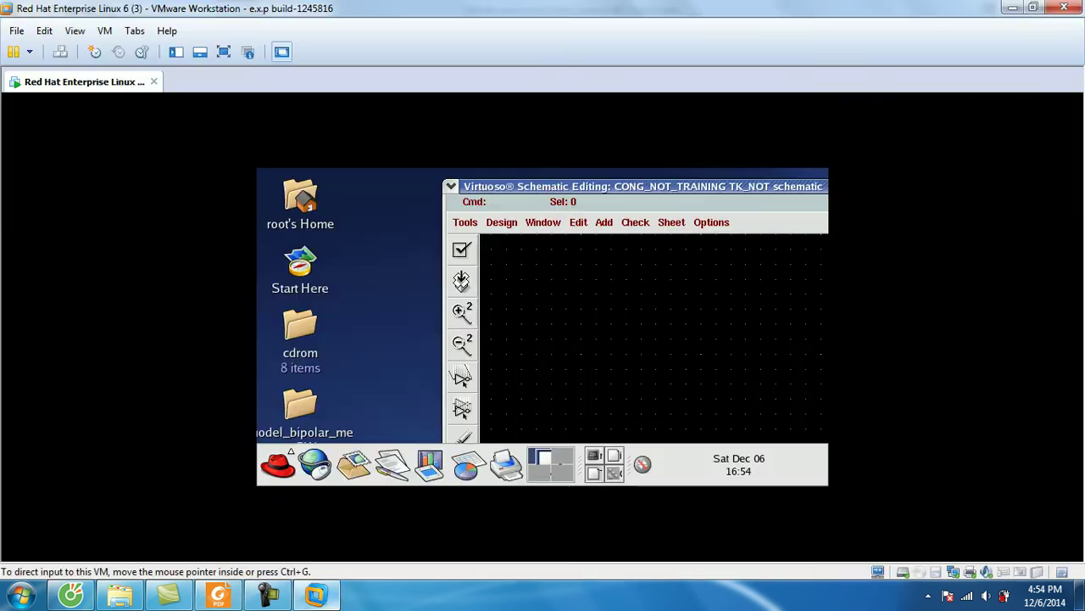
Step: Restore full screen and bring up Add Instance, positioned over the schematic canvas
click(224, 51)
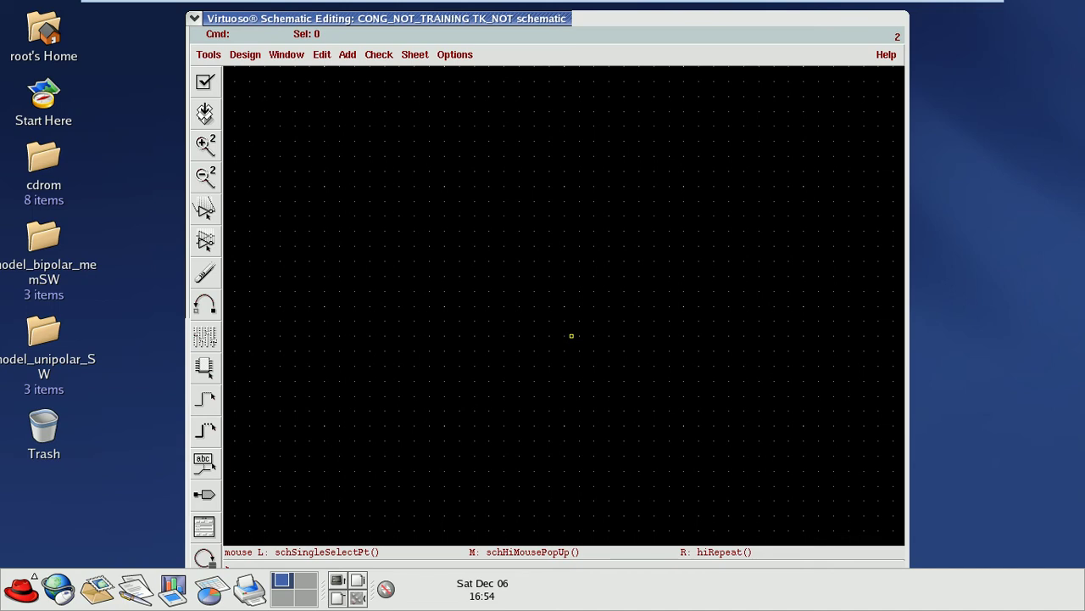
key(i)
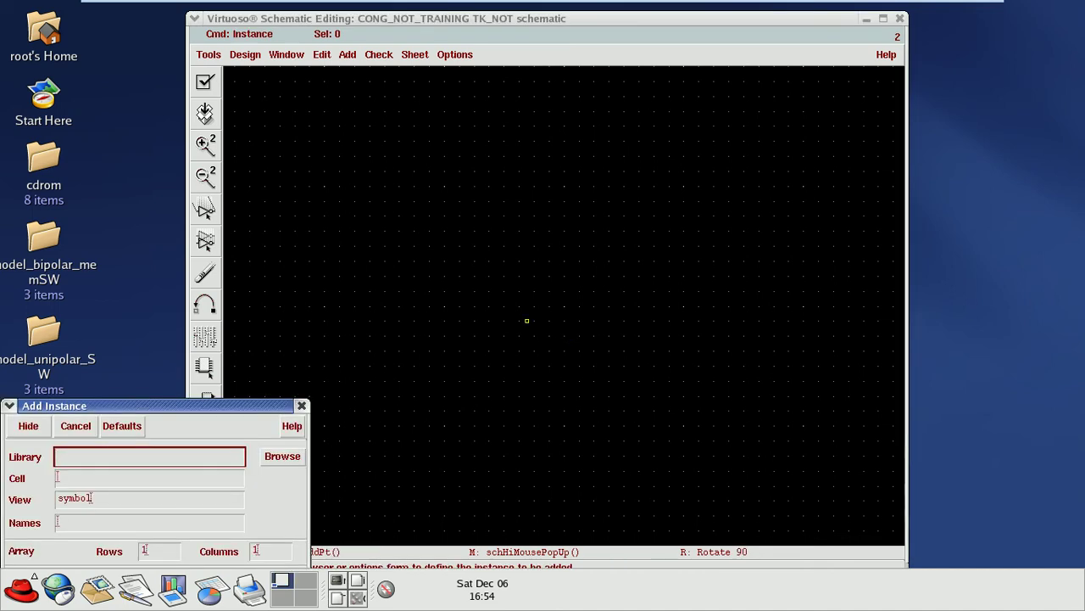
drag(128, 405, 305, 275)
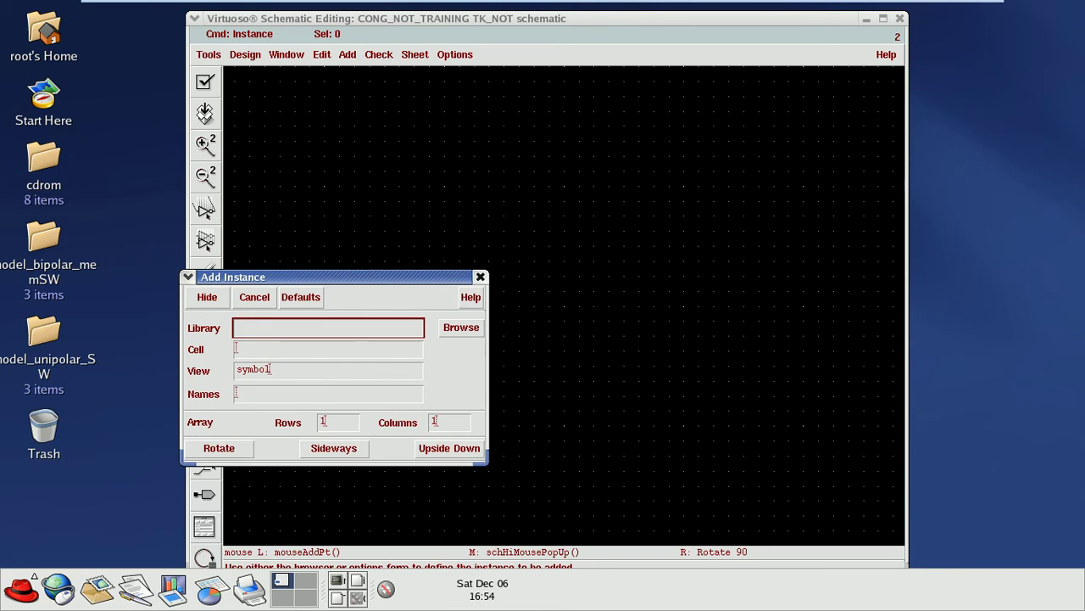
click(479, 275)
key(i)
drag(280, 277, 394, 149)
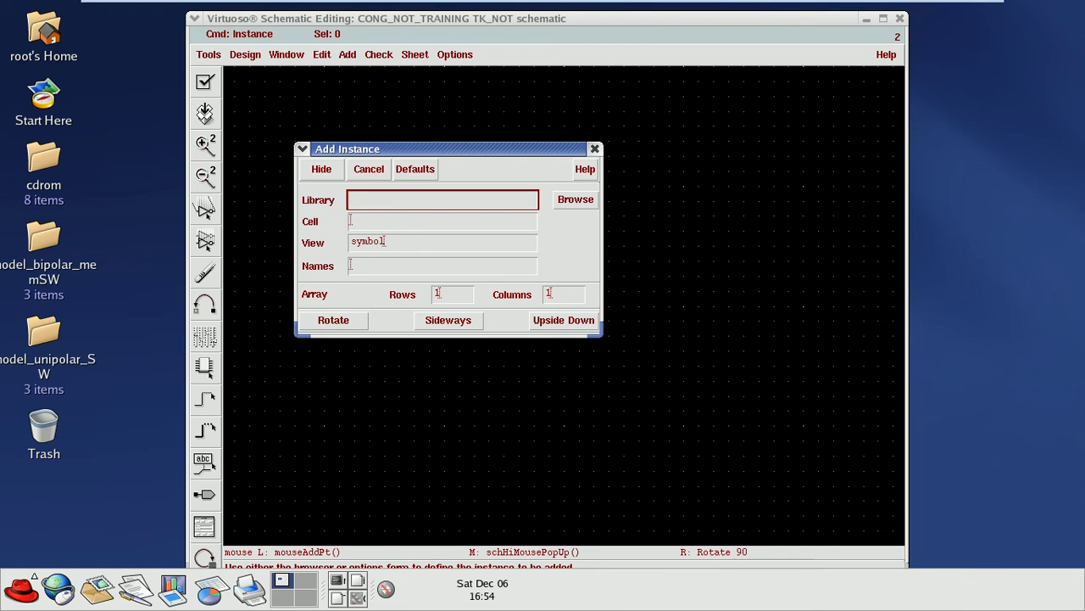
Step: Pick the ISL_LIB nfet symbol in the Library Browser and place it as M0 at upper left
click(575, 200)
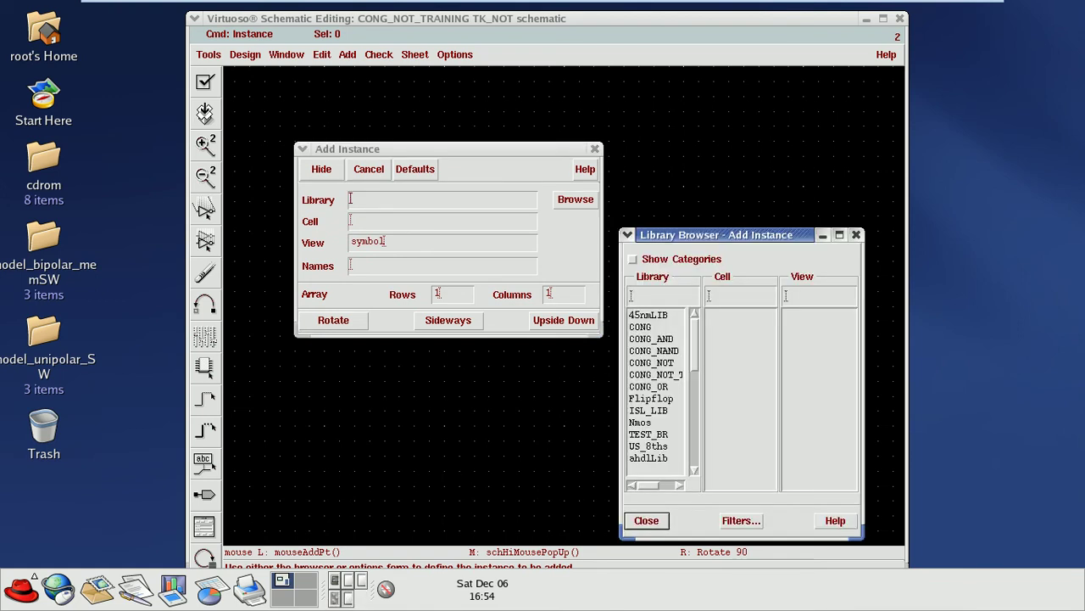
scroll(646, 293, down, 3)
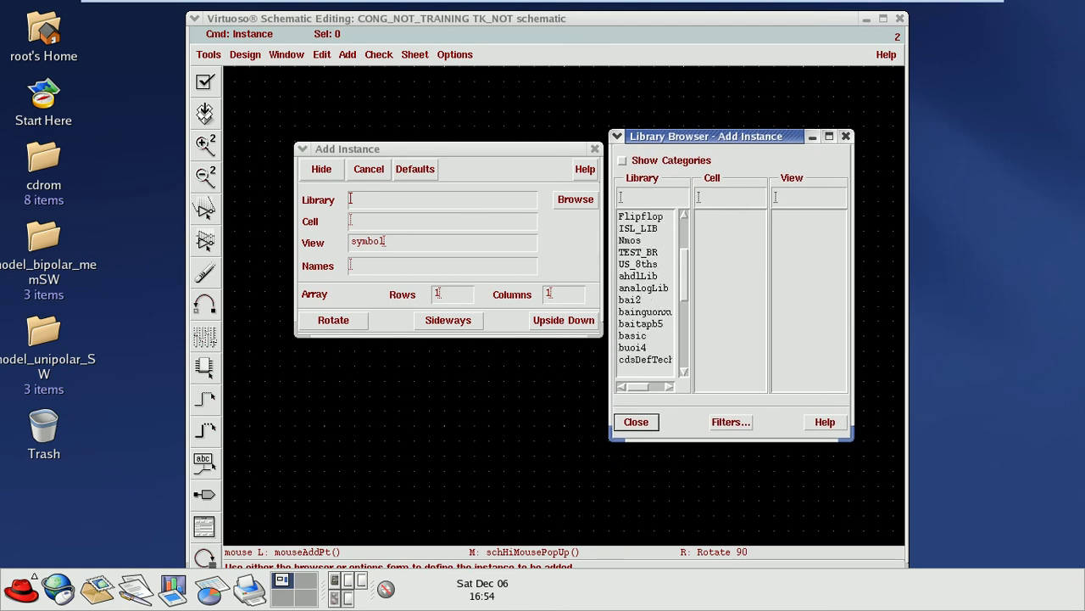
scroll(646, 293, up, 2)
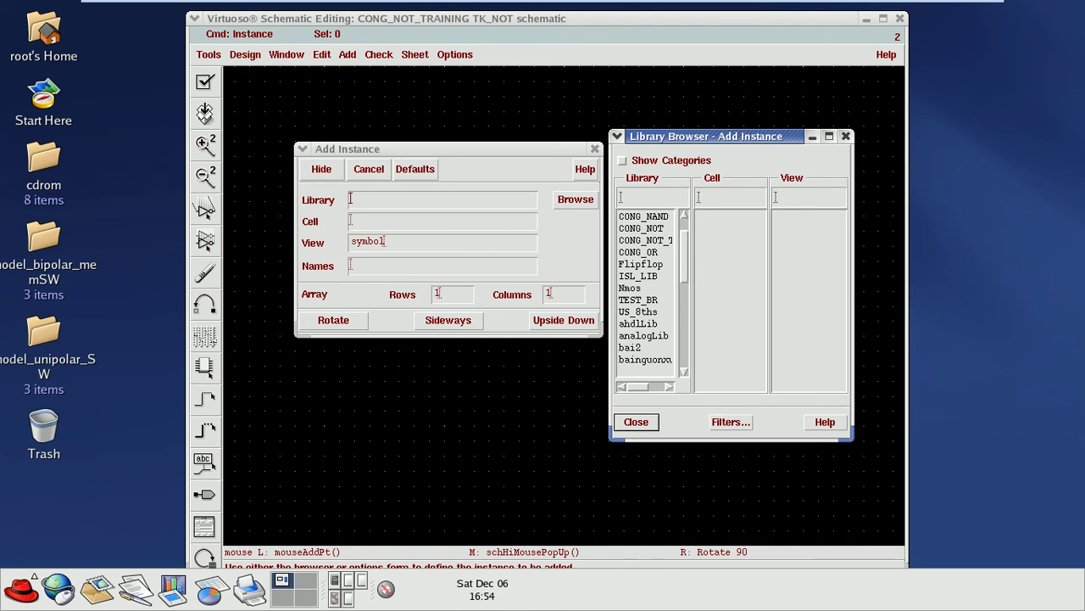
click(638, 276)
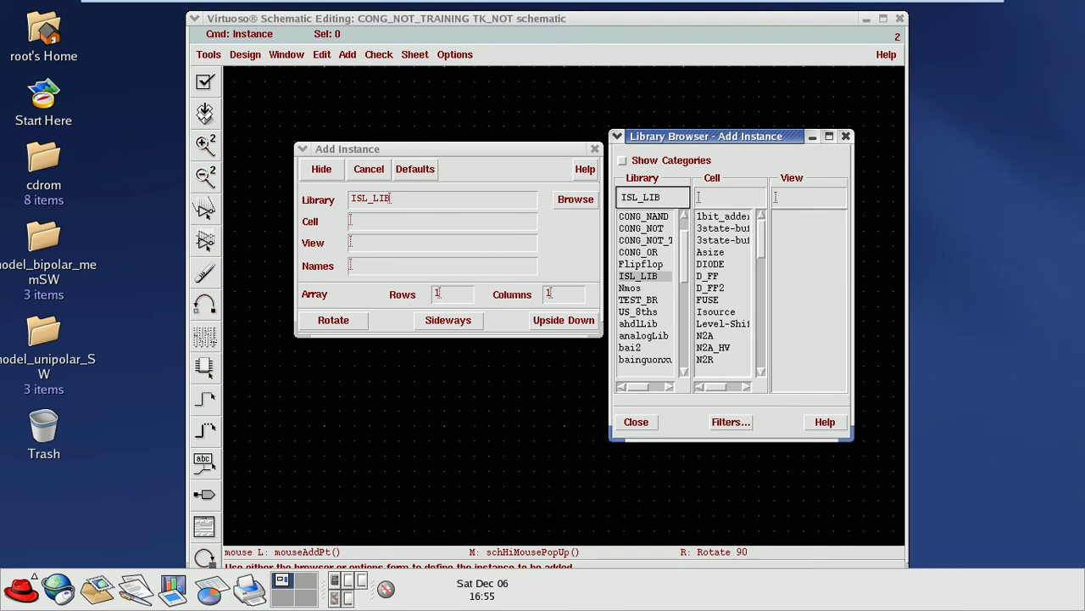
key(Return)
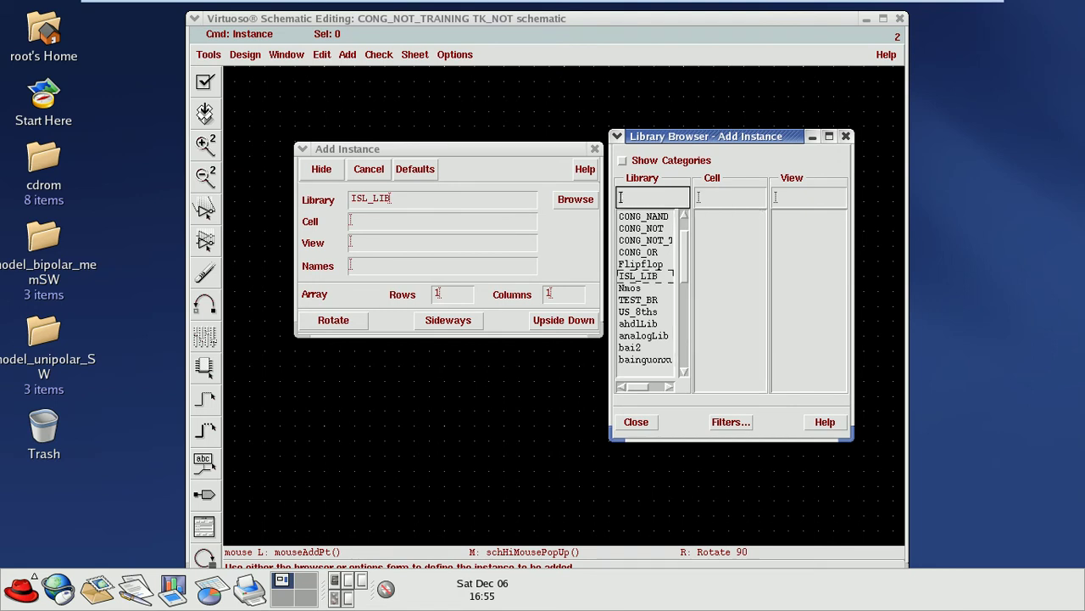
scroll(721, 289, down, 5)
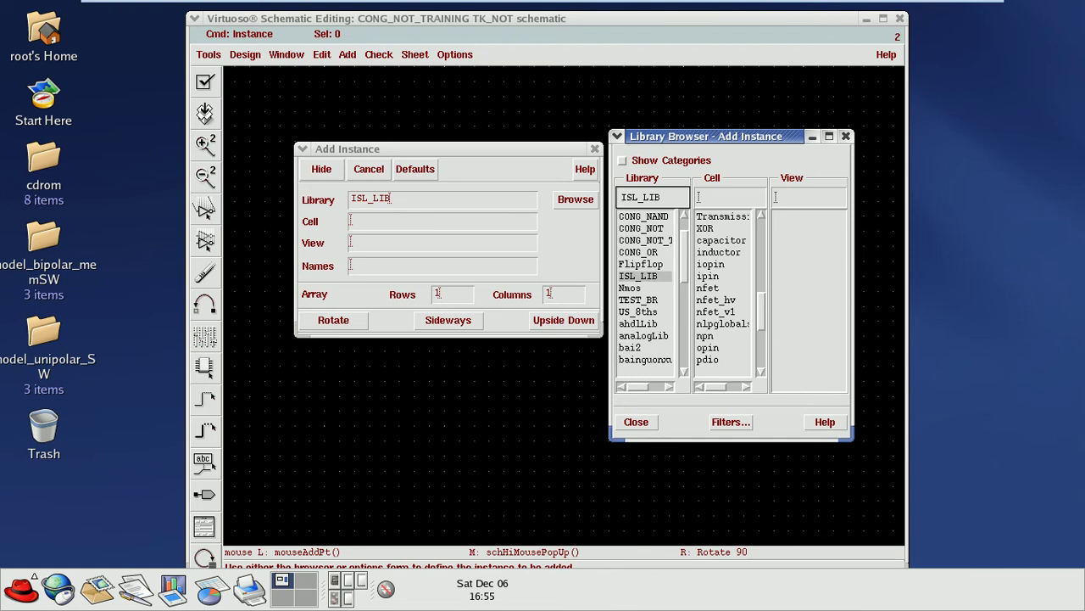
click(707, 288)
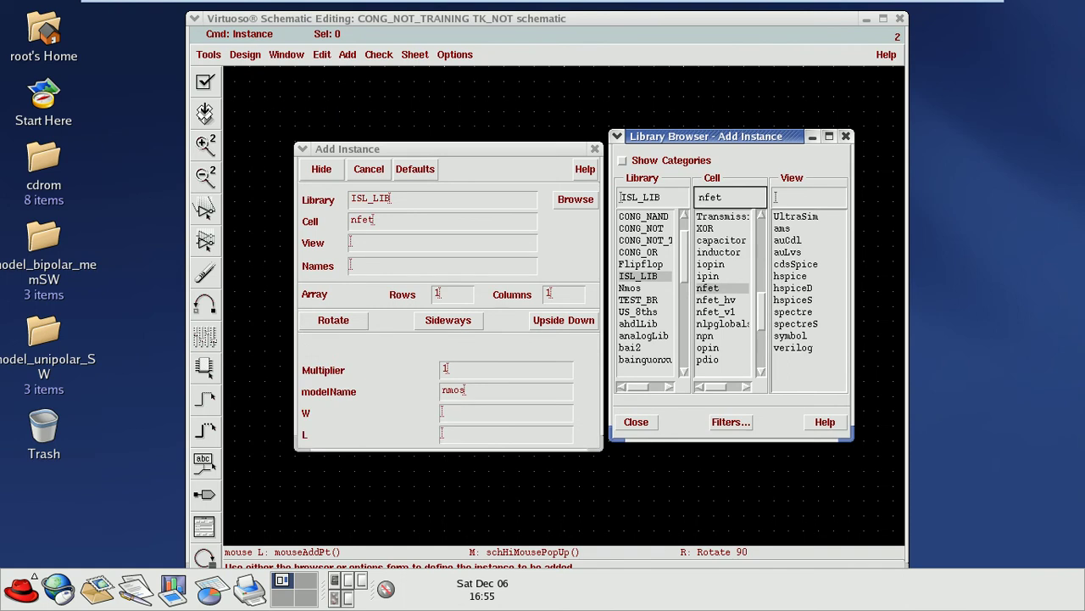
click(790, 336)
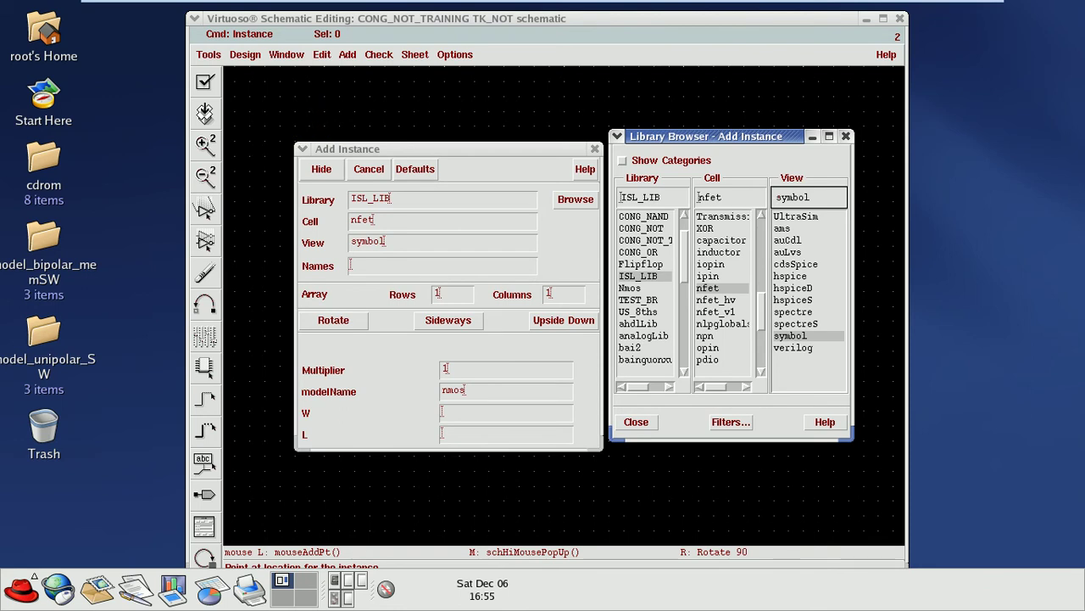
click(373, 126)
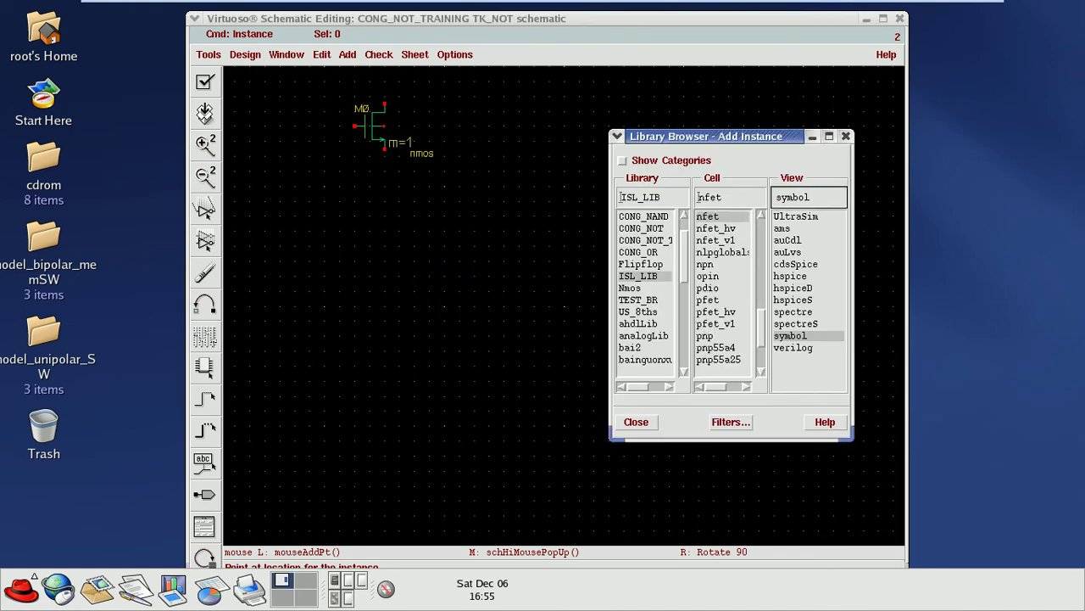
Step: Place an ISL_LIB pfet as M1 below the nfet and end instance placement
click(707, 299)
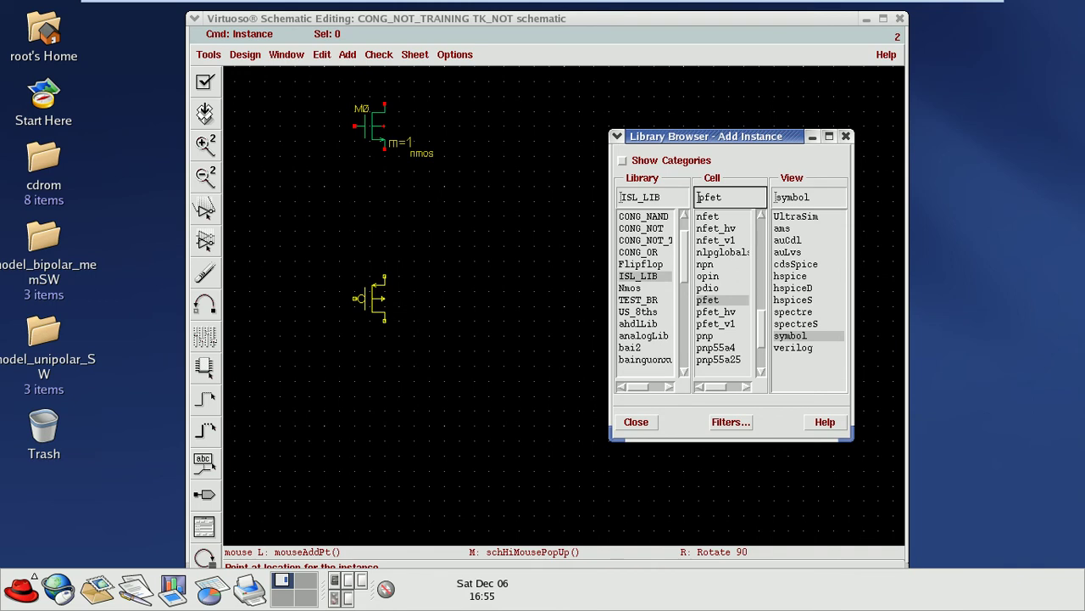
click(373, 298)
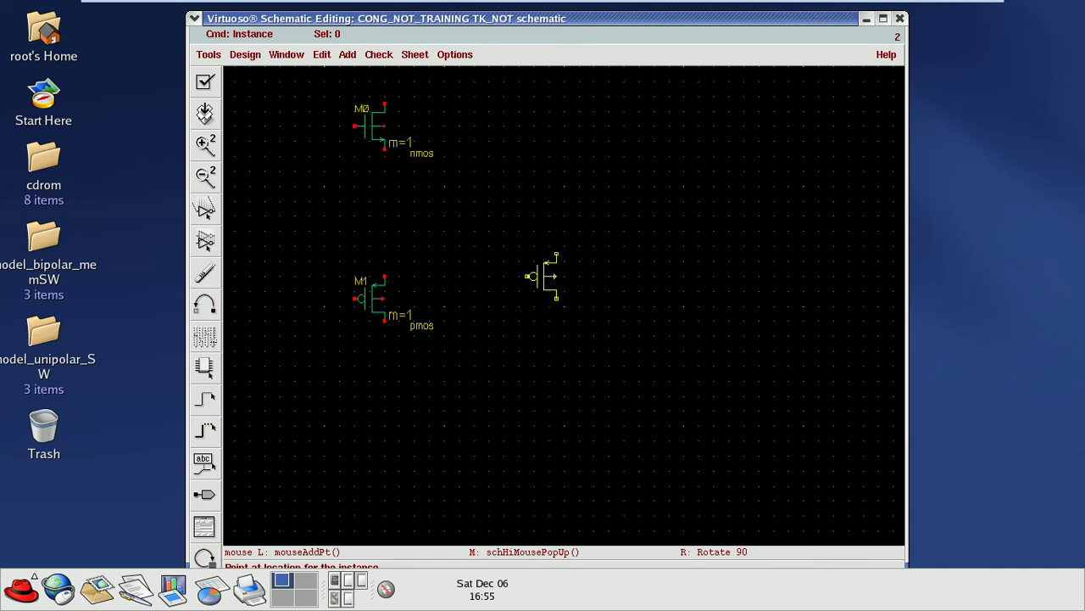
key(Escape)
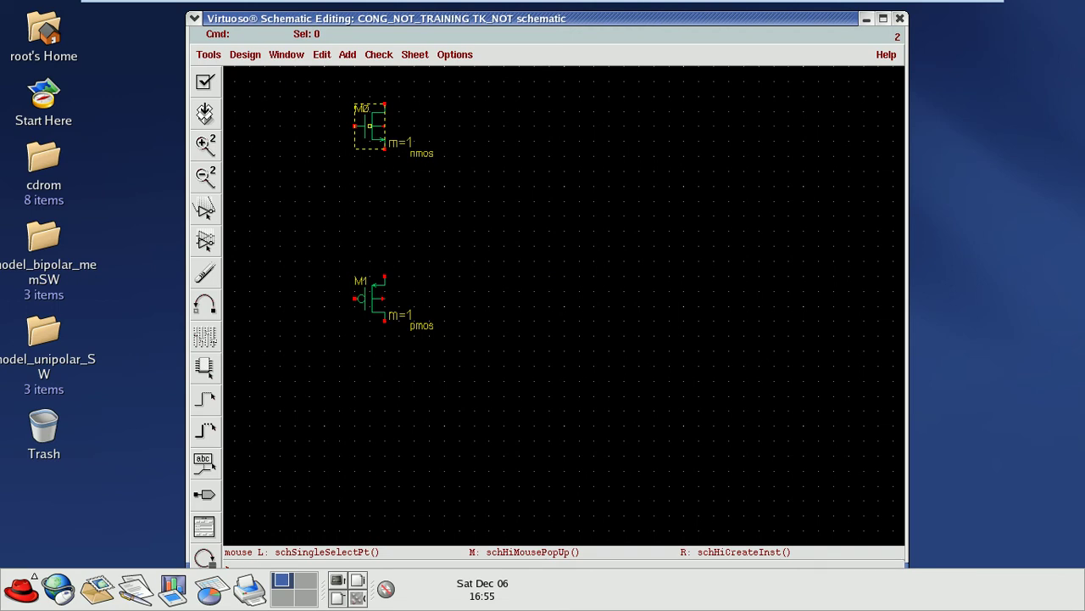
Step: Shift M0 and M1 rightward toward the schematic centre, ready for wiring
drag(370, 125, 497, 178)
drag(381, 299, 509, 299)
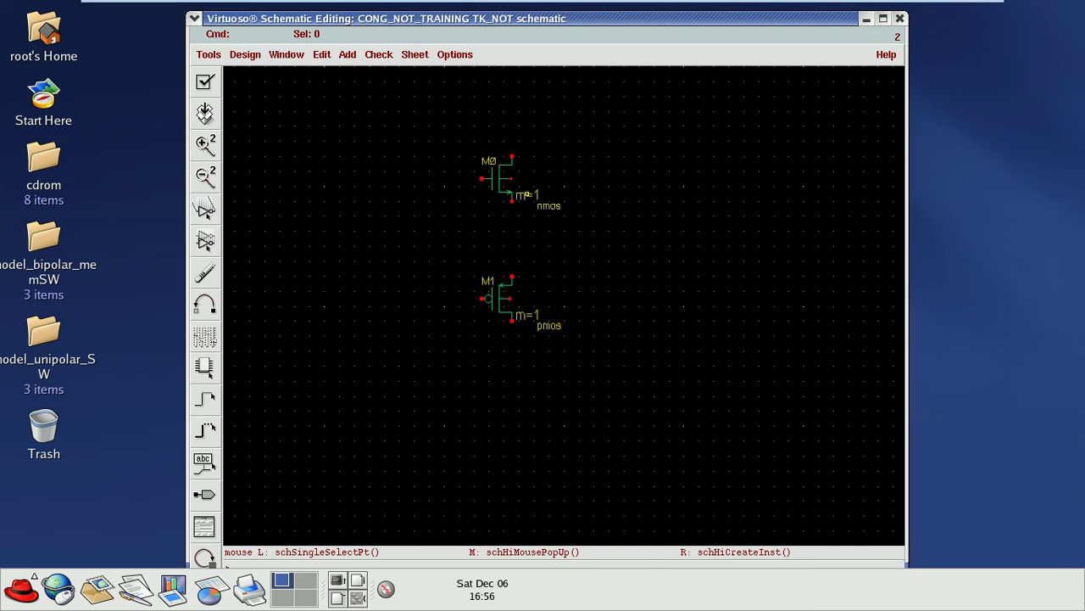
key(w)
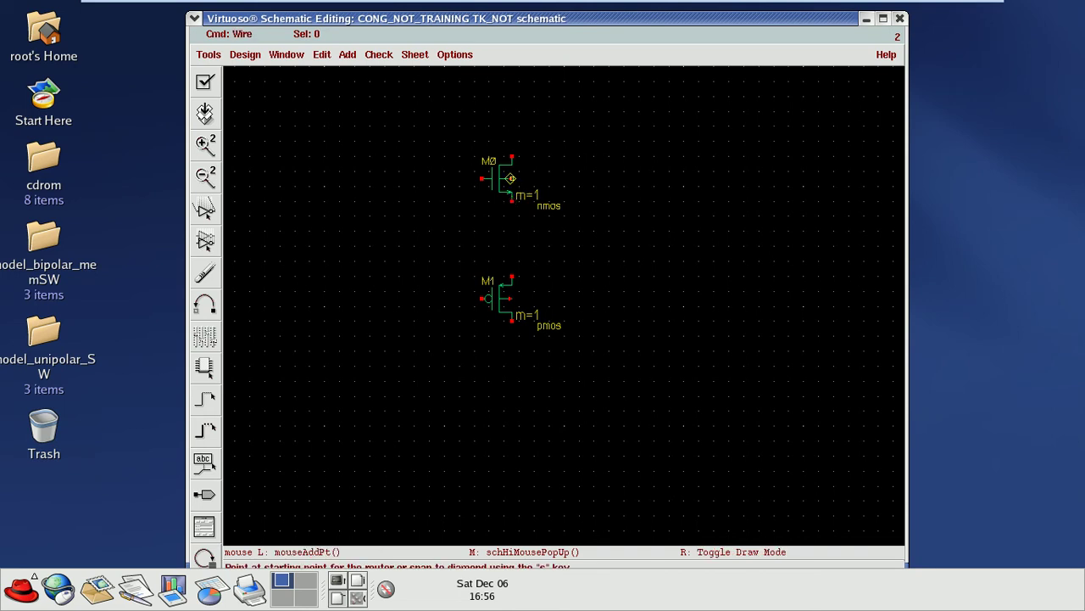
Step: Wire M0's body terminal to its top pin and M1's body terminal to its lower pin
click(511, 178)
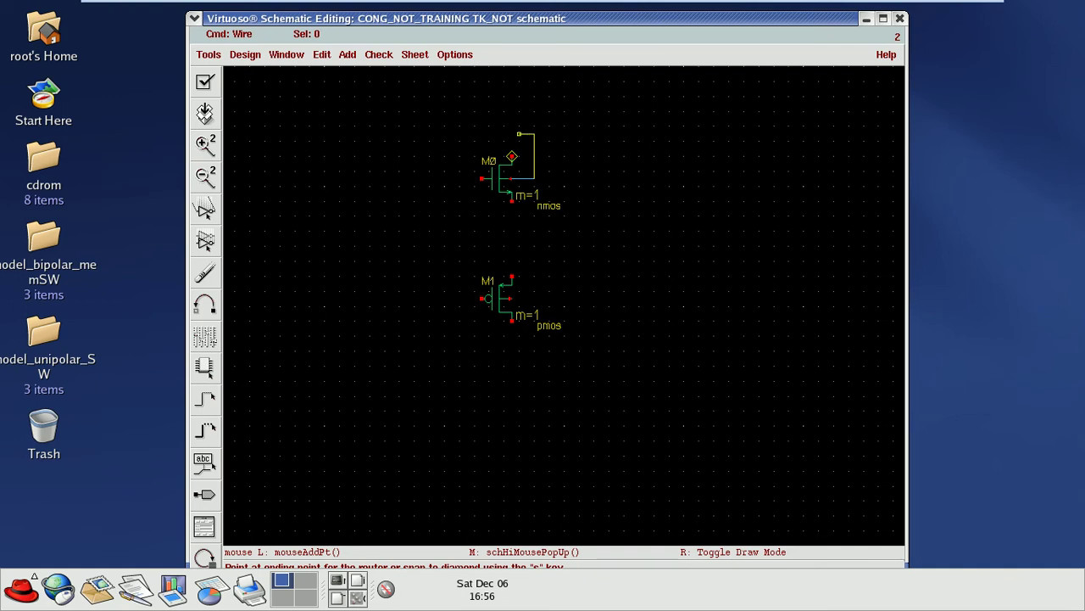
click(536, 174)
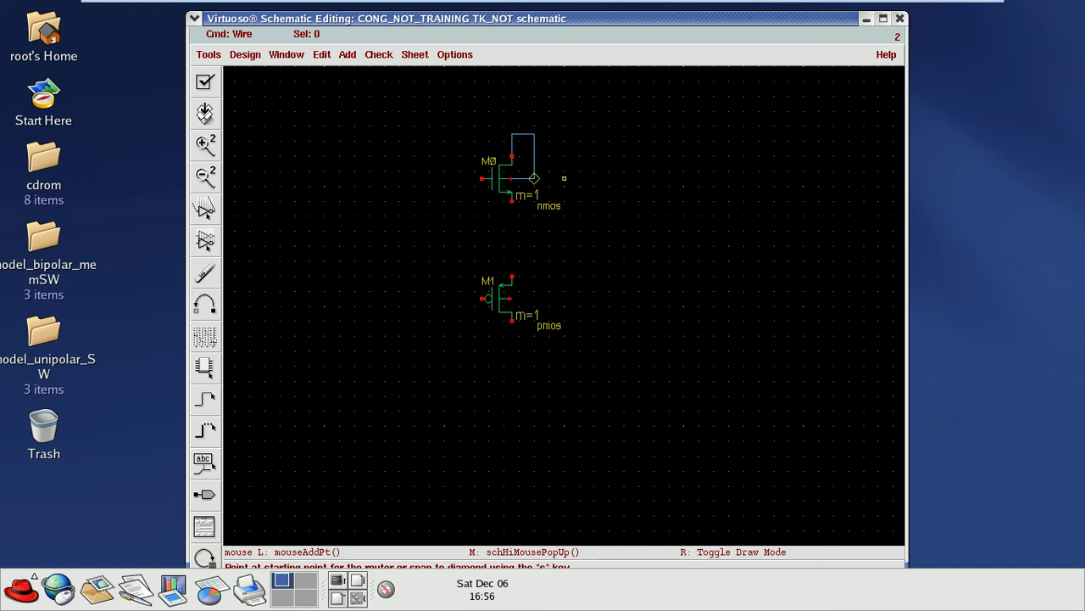
click(509, 298)
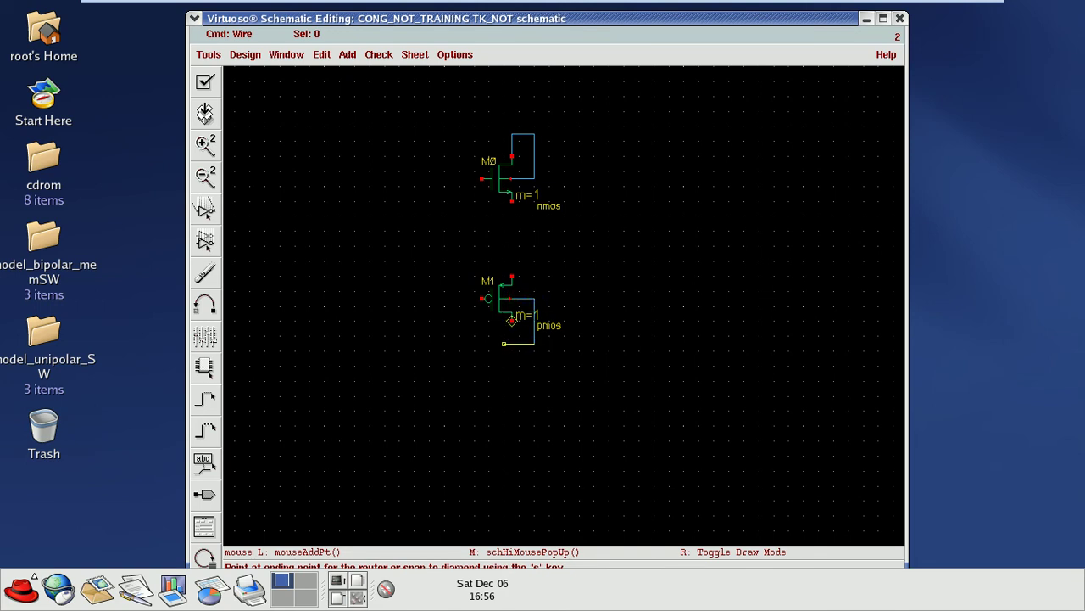
click(511, 321)
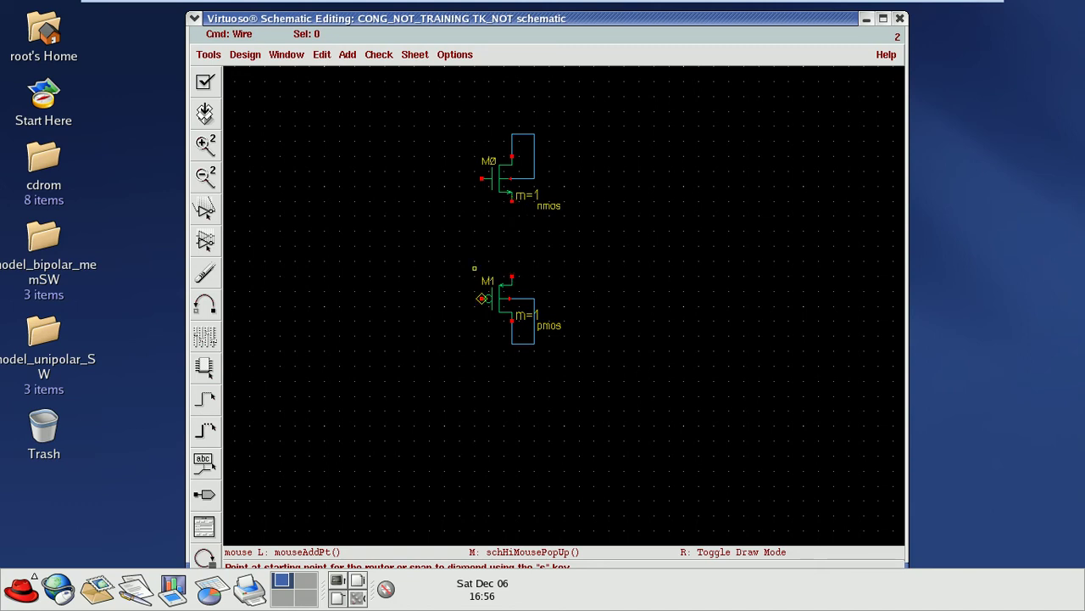
Step: Box-select M0 with its wires and exit the wire command
drag(461, 126, 606, 219)
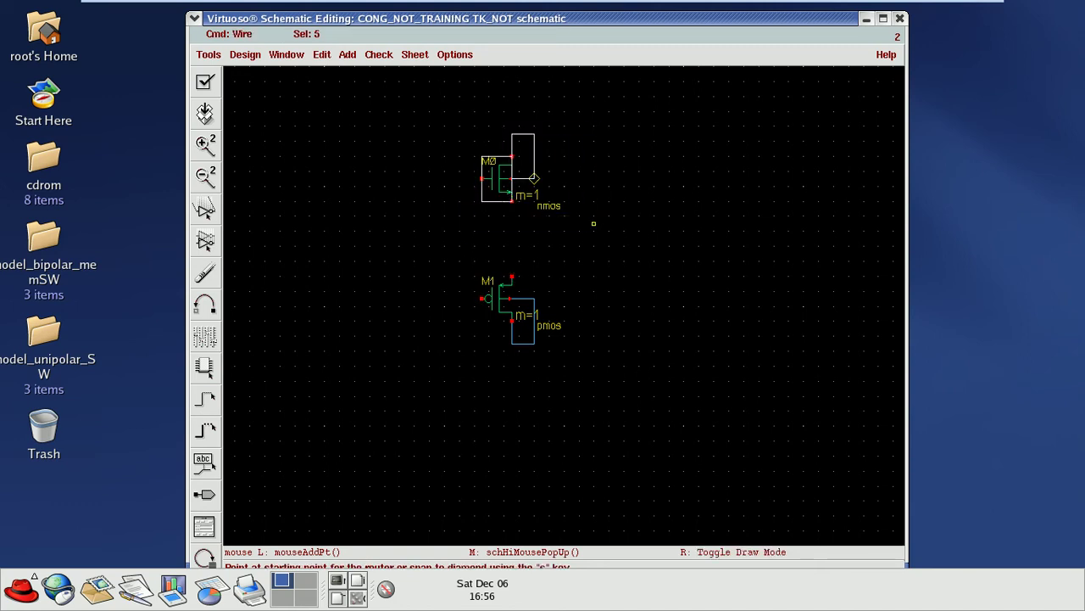
drag(502, 170, 597, 377)
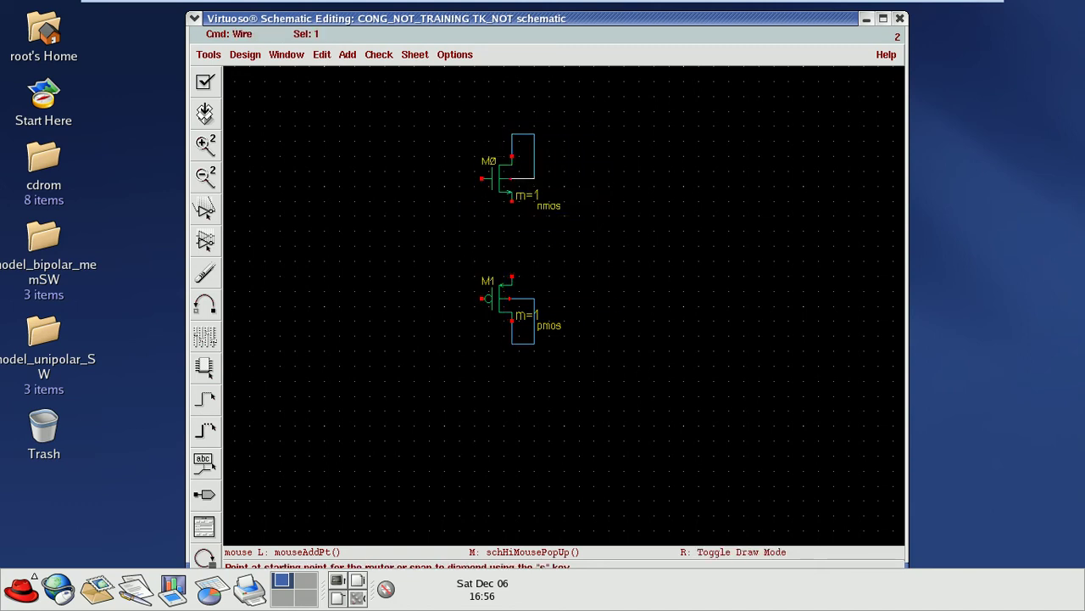
drag(436, 118, 597, 227)
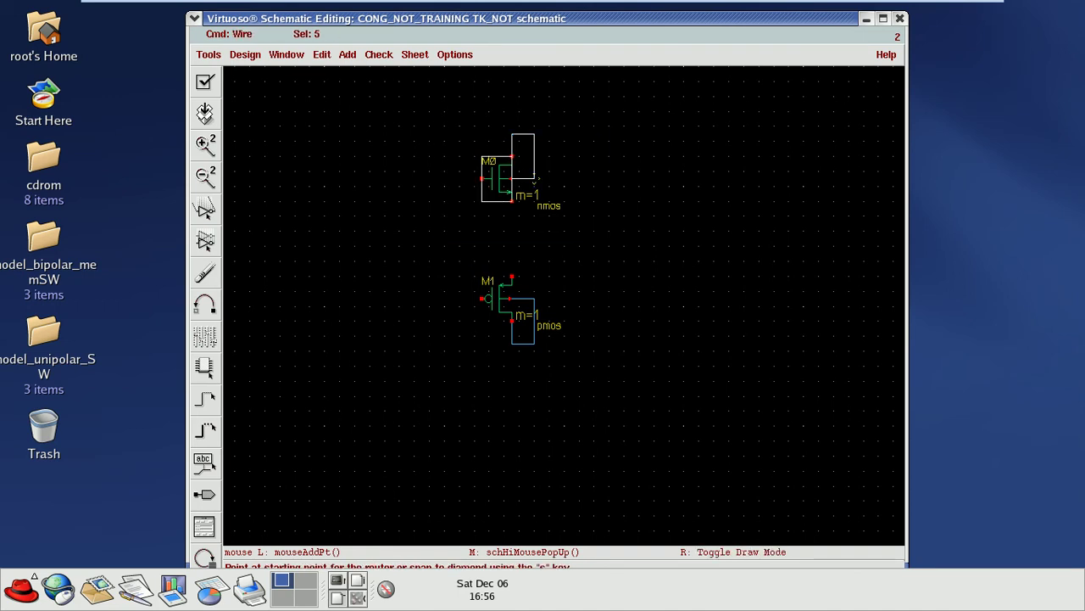
key(Escape)
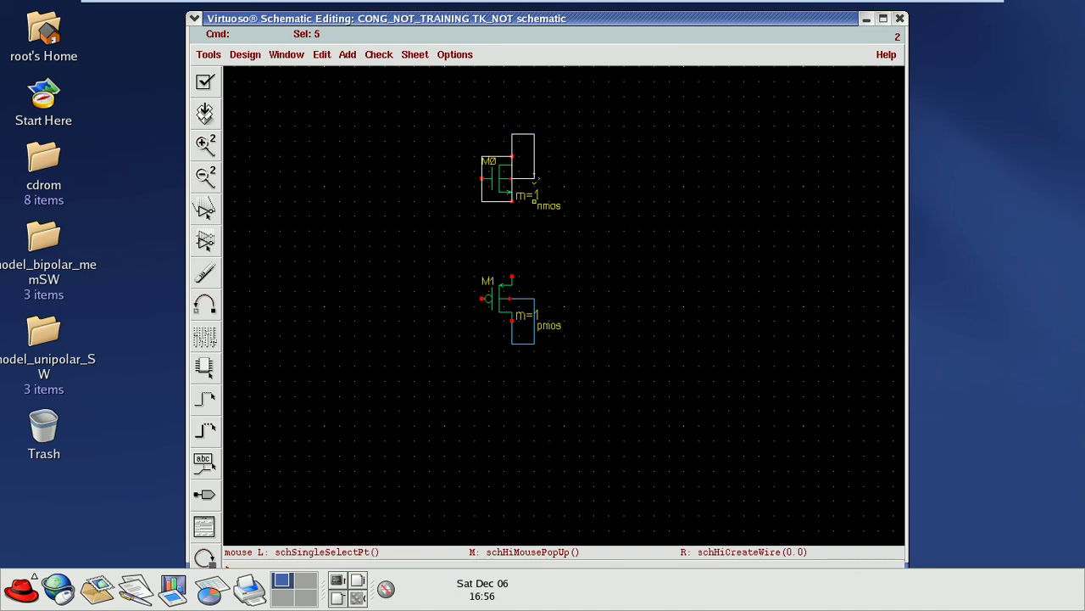
Step: Move nmos M0 down and pmos M1 up, then stretch M0 to sit just below M1
drag(443, 110, 601, 239)
drag(512, 161, 527, 409)
drag(459, 245, 582, 359)
drag(496, 298, 504, 202)
drag(459, 365, 582, 480)
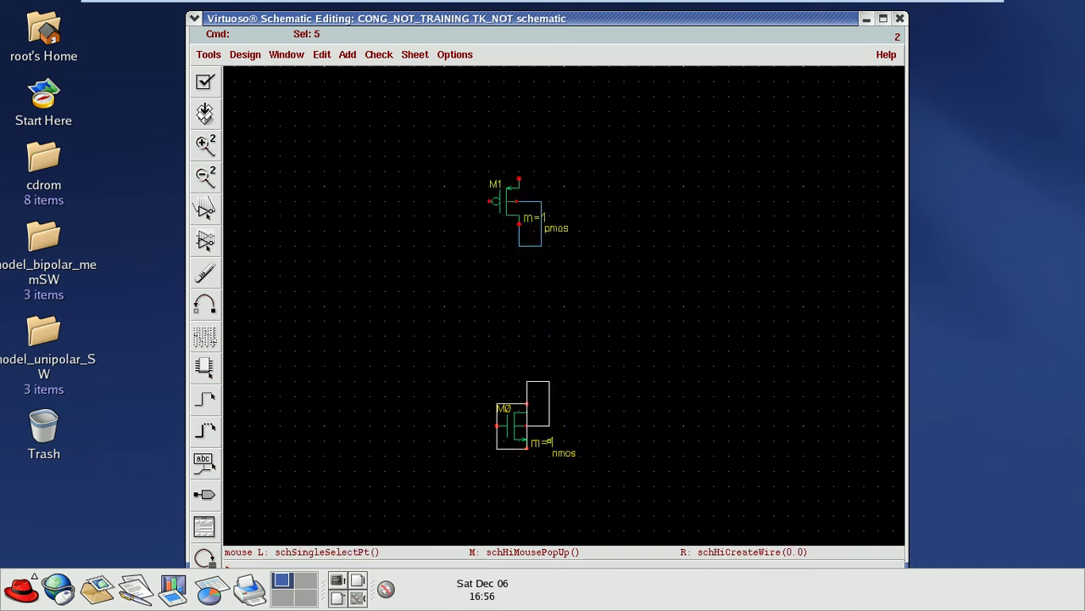
key(s)
click(514, 365)
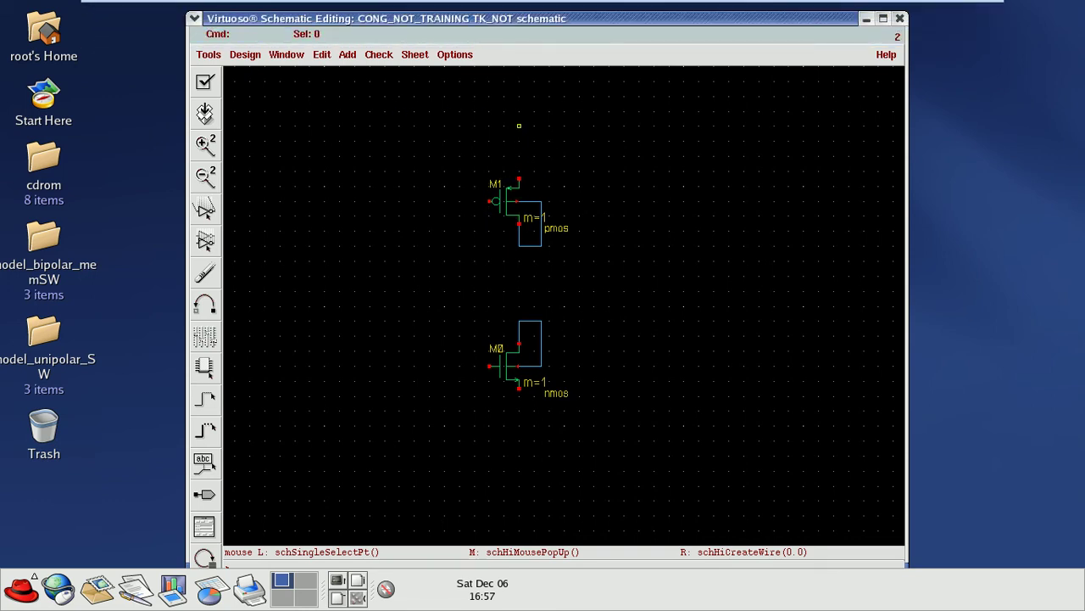
key(i)
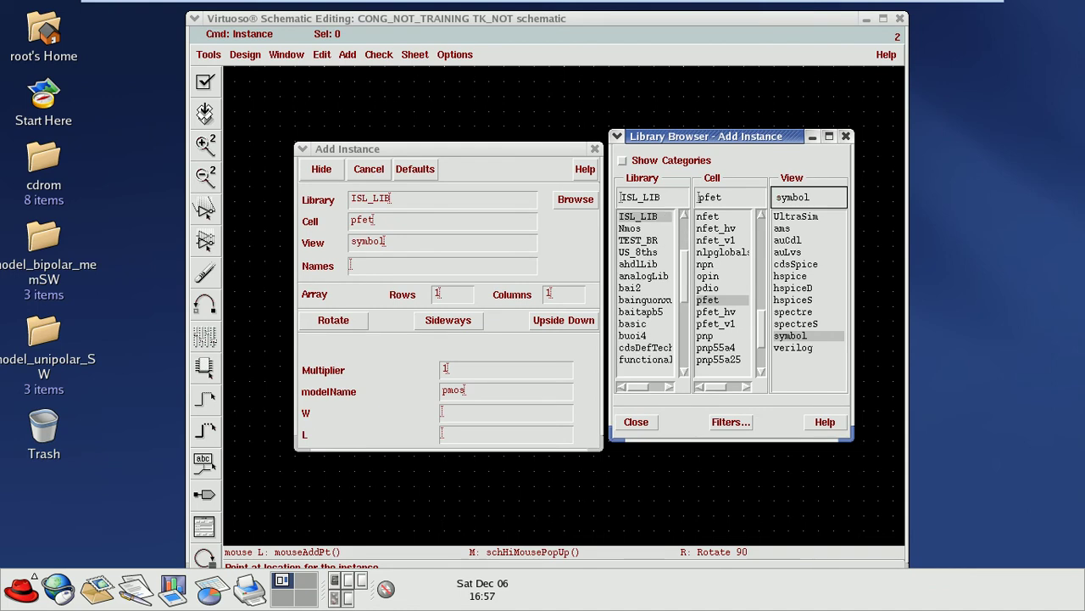
Step: Choose the analogLib vdc symbol and place the DC source left of pmos M1
click(642, 275)
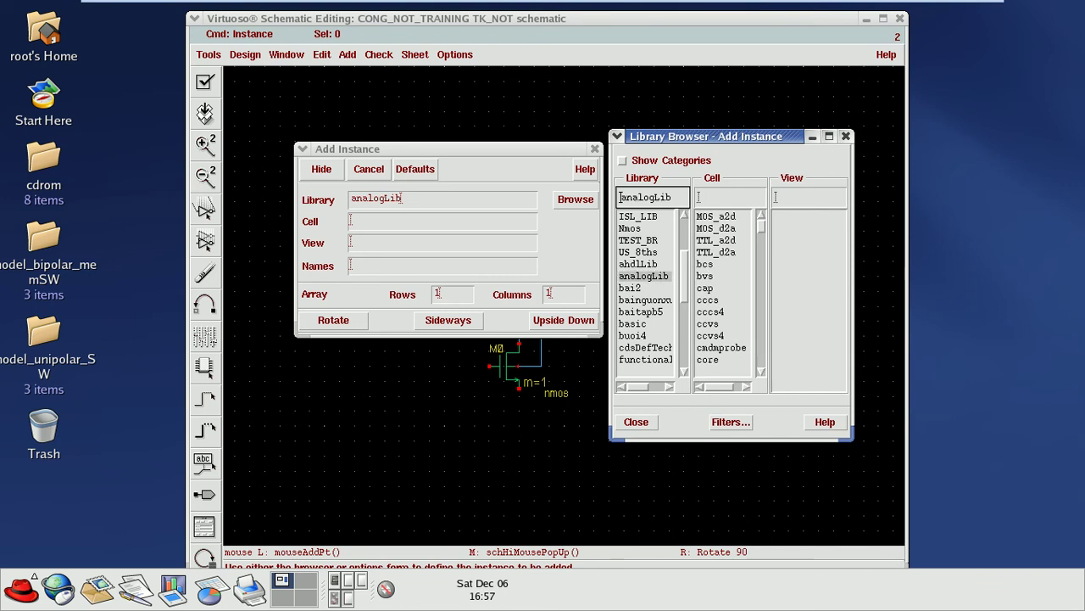
click(729, 197)
text(vdc)
key(BackSpace)
key(BackSpace)
key(BackSpace)
text(vdc)
key(Return)
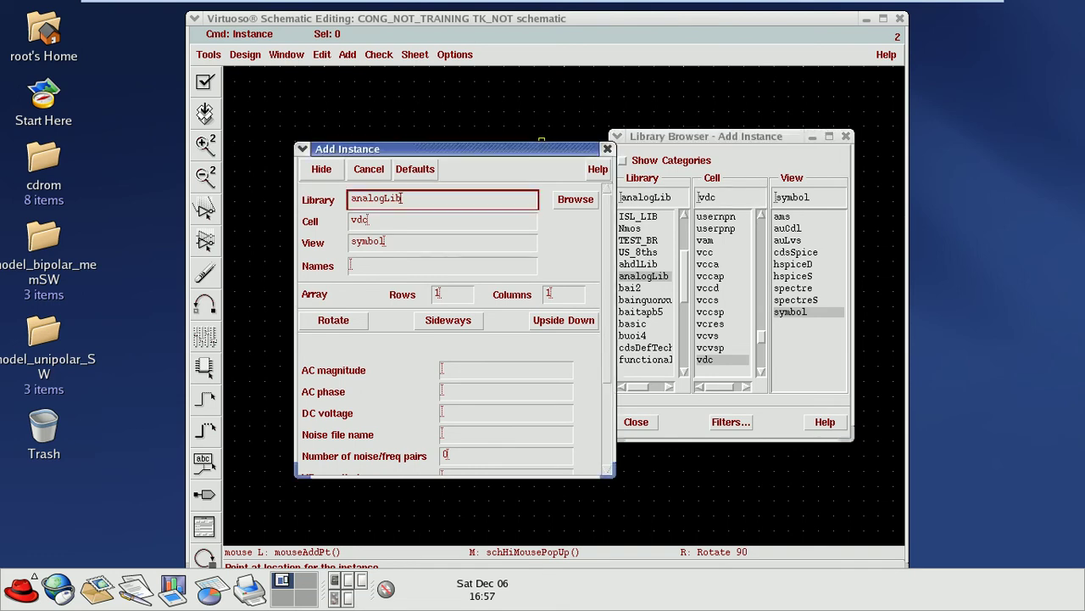
click(605, 148)
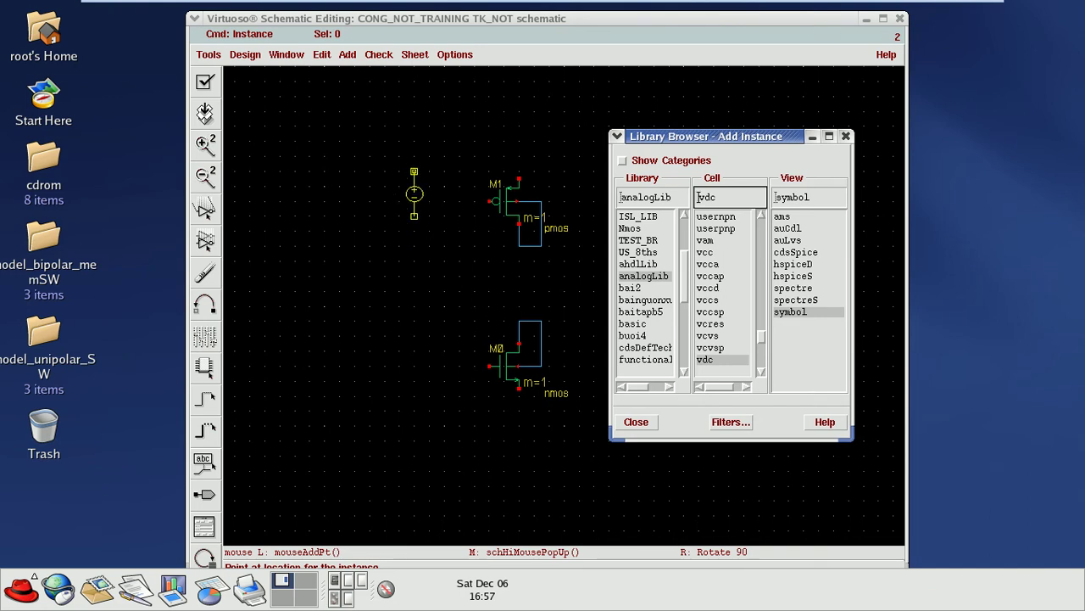
click(414, 194)
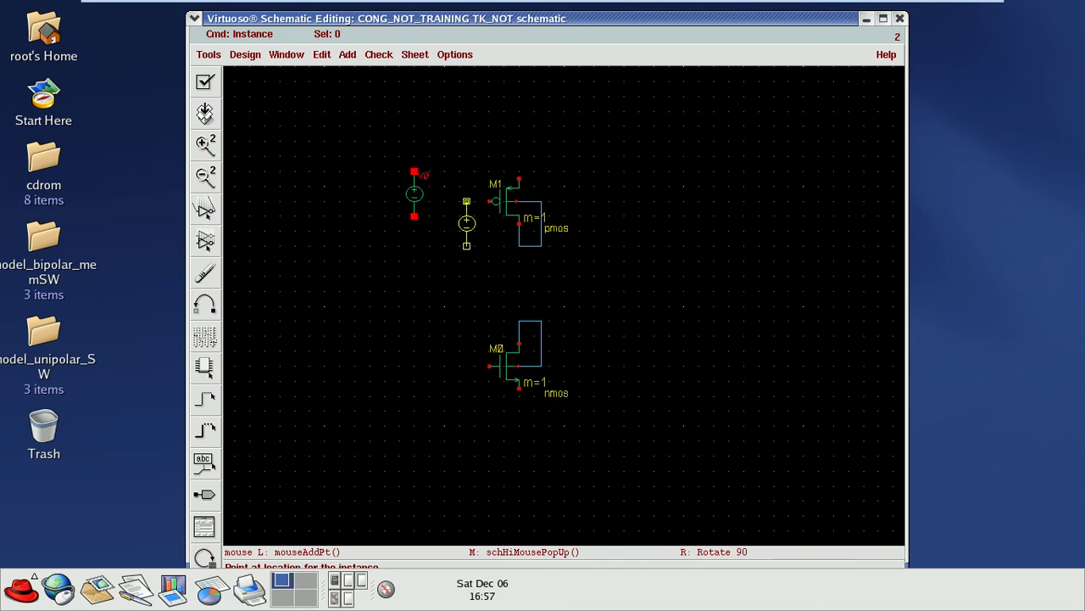
key(Escape)
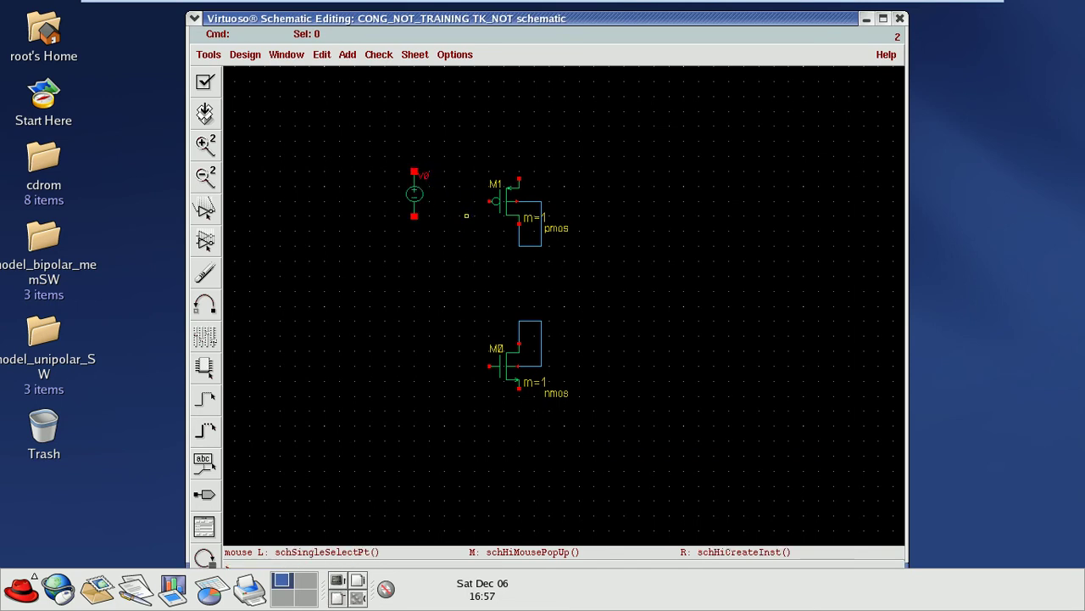
Step: Add an analogLib gnd symbol directly beneath the vdc source
key(i)
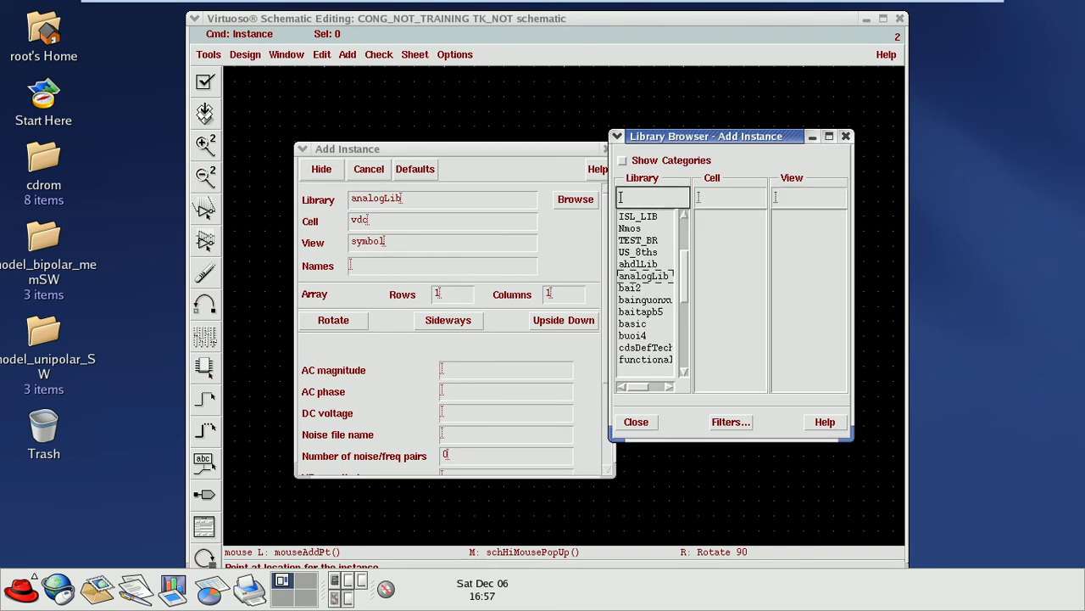
text(gnd)
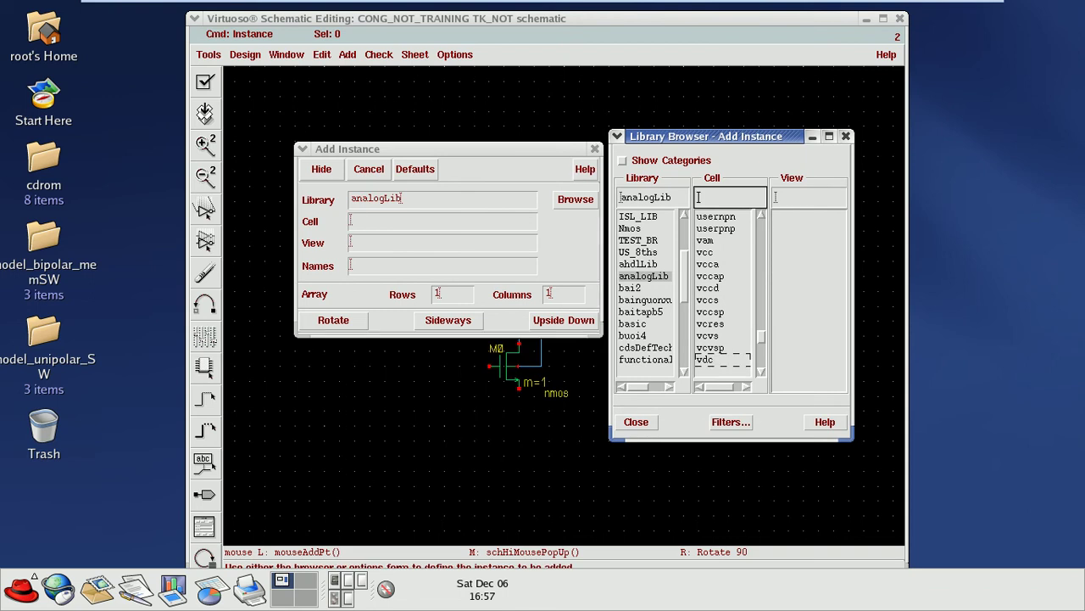
key(Return)
click(595, 148)
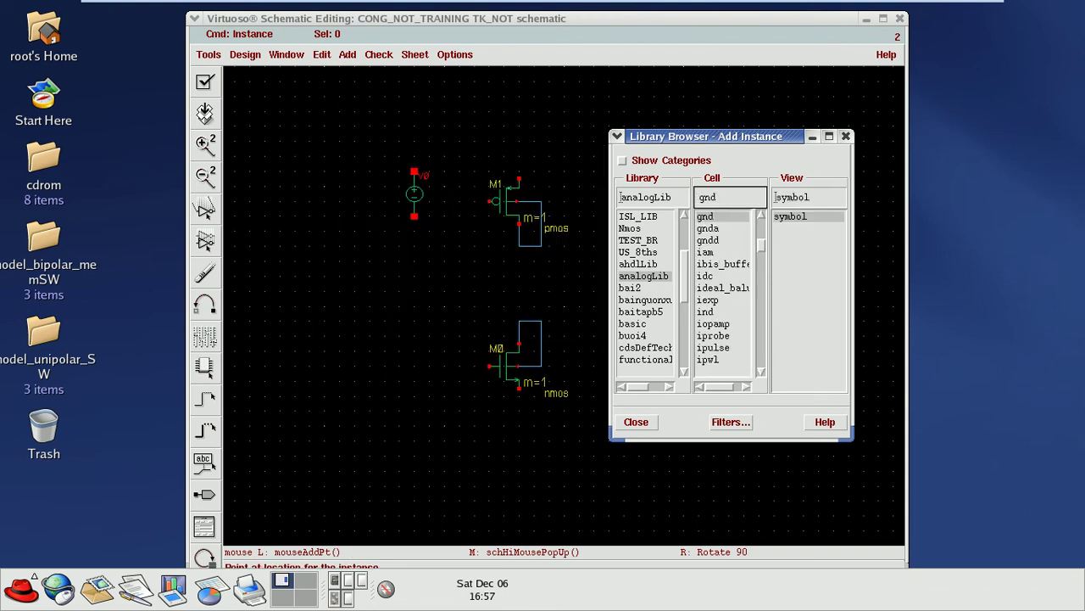
click(414, 239)
Step: Wire the ground pin up to the vdc source's lower pin
key(w)
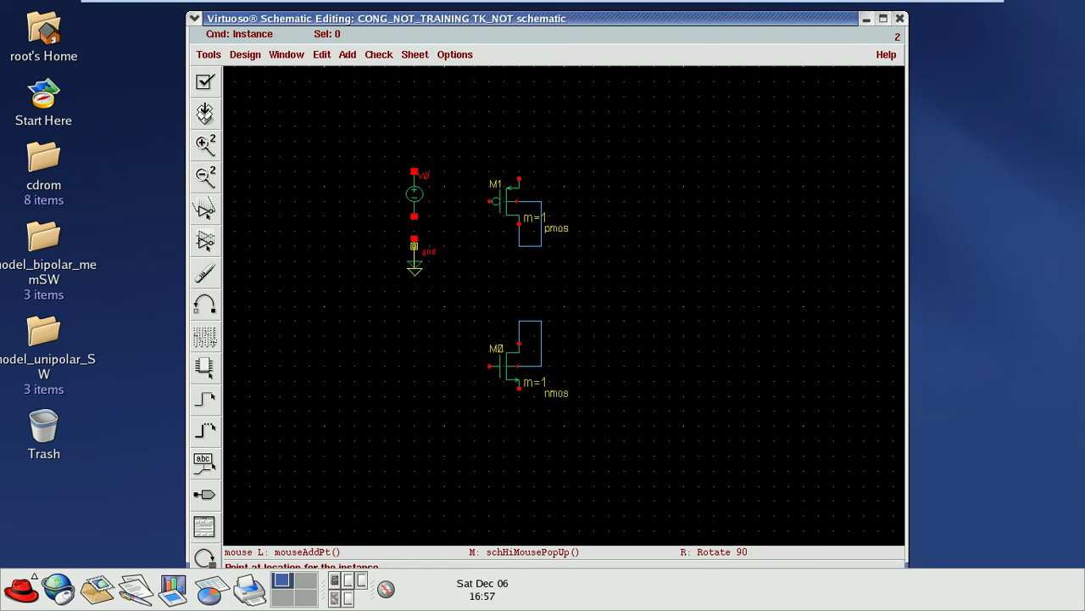
click(415, 239)
click(415, 216)
Step: Delete the stray wire segments beside and above NMOS M0
click(415, 173)
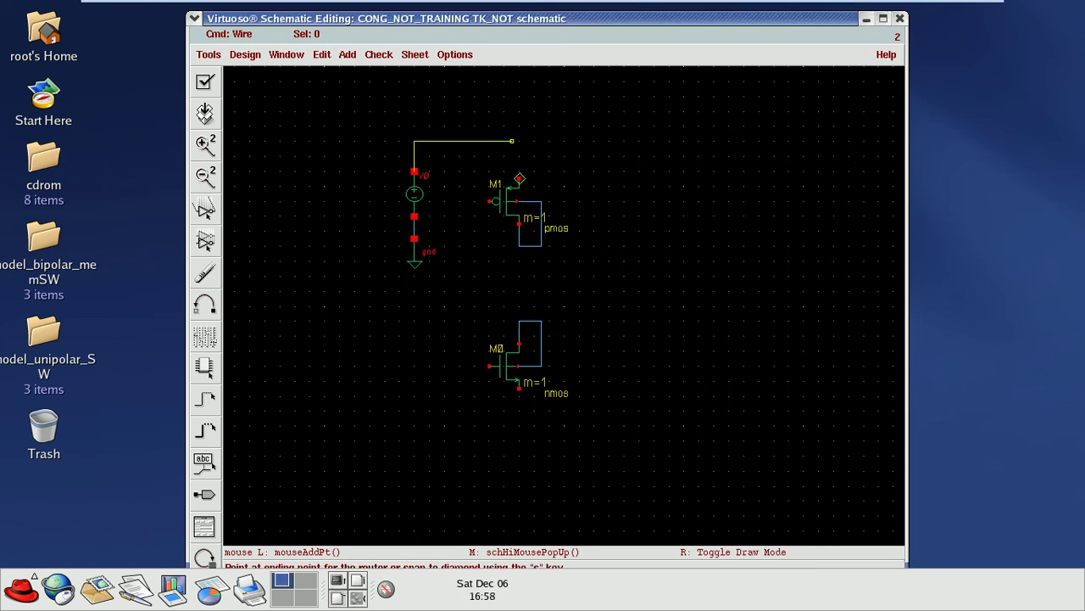
key(Escape)
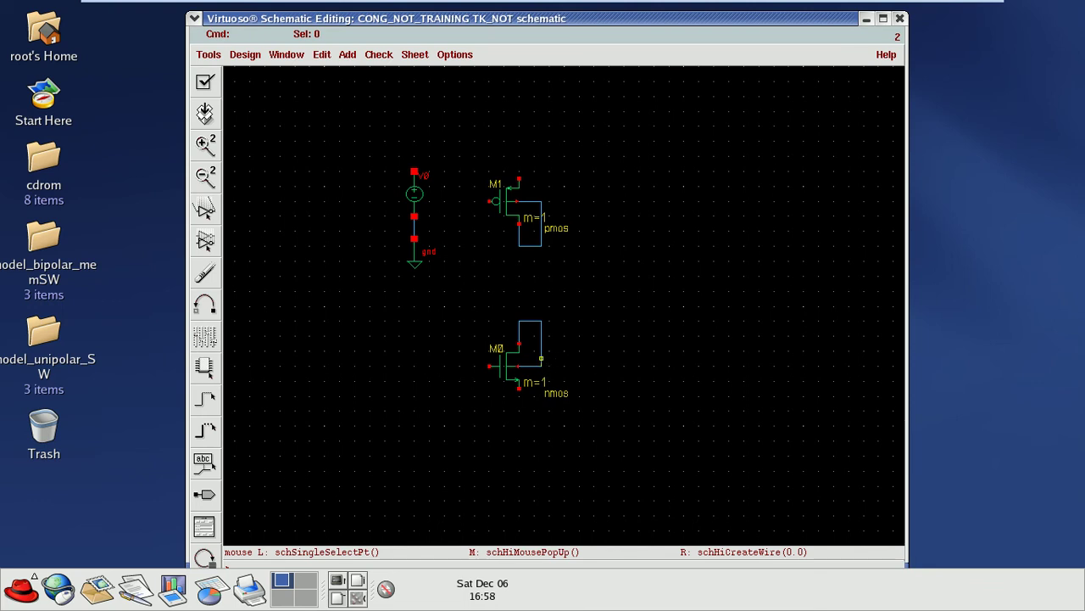
click(541, 358)
key(Delete)
key(Delete)
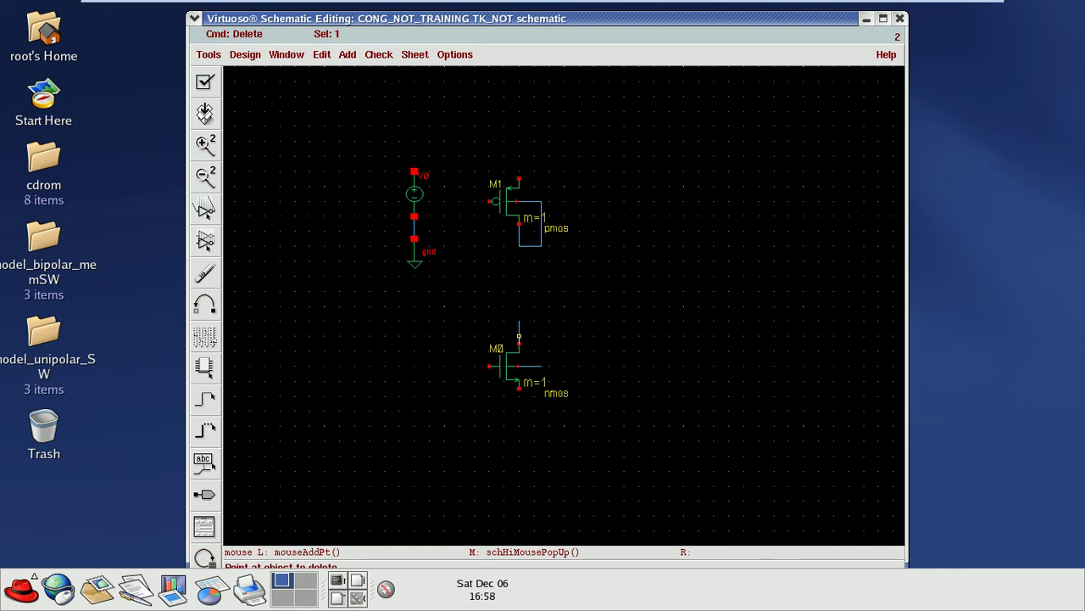
click(519, 333)
Step: Remove the vertical wire on M1's right side and the wire below M1
key(w)
click(520, 388)
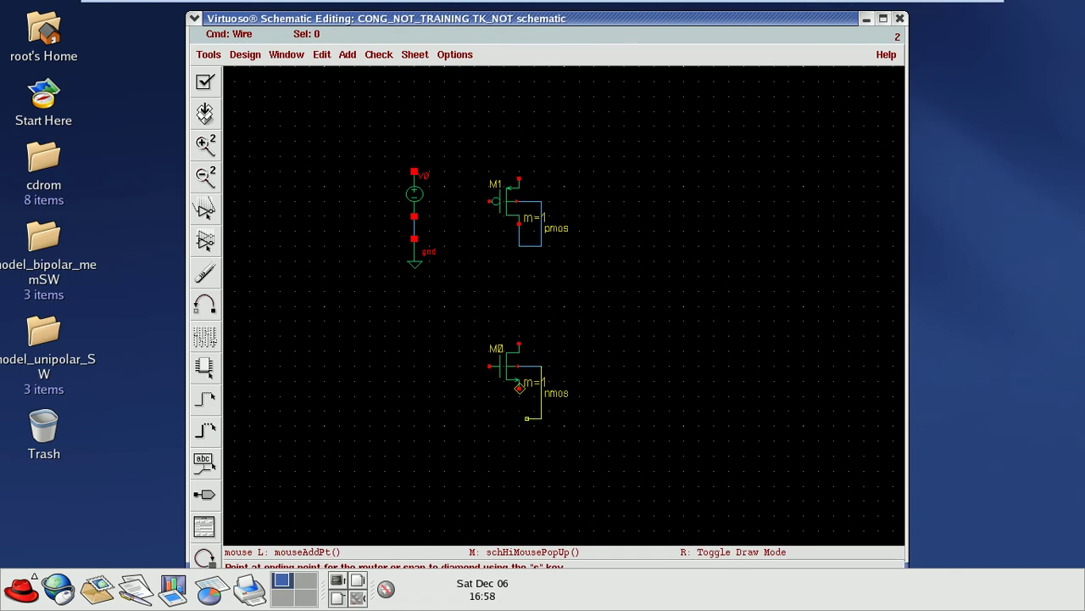
key(Escape)
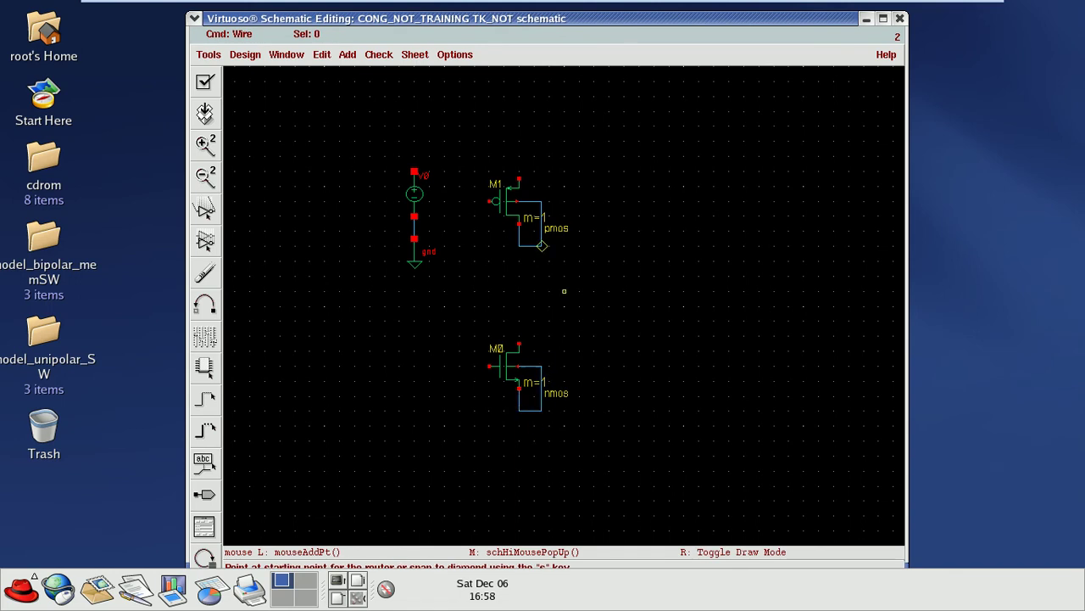
click(542, 246)
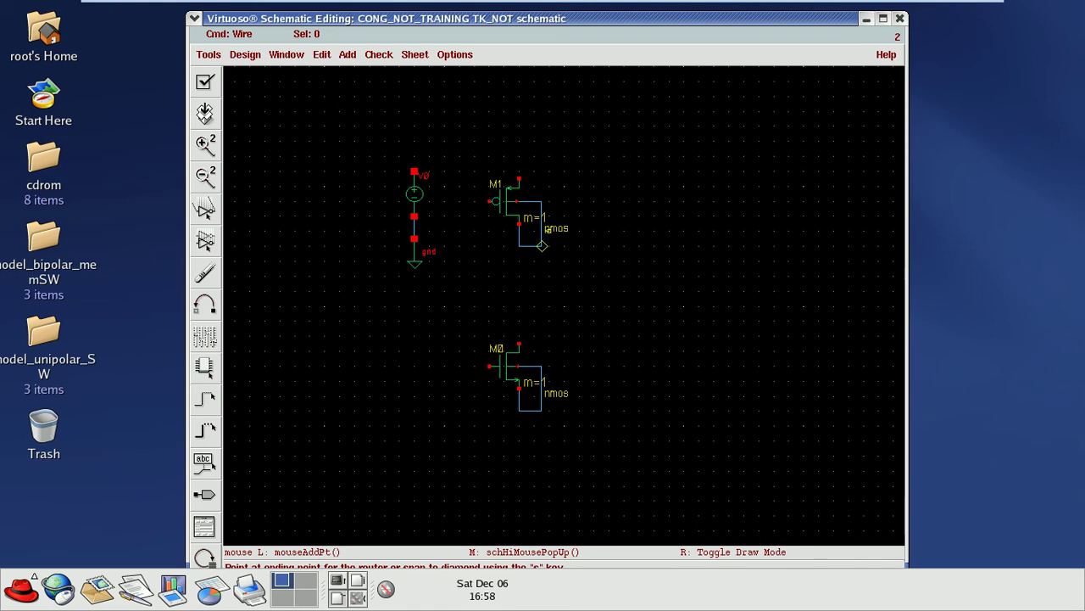
key(Escape)
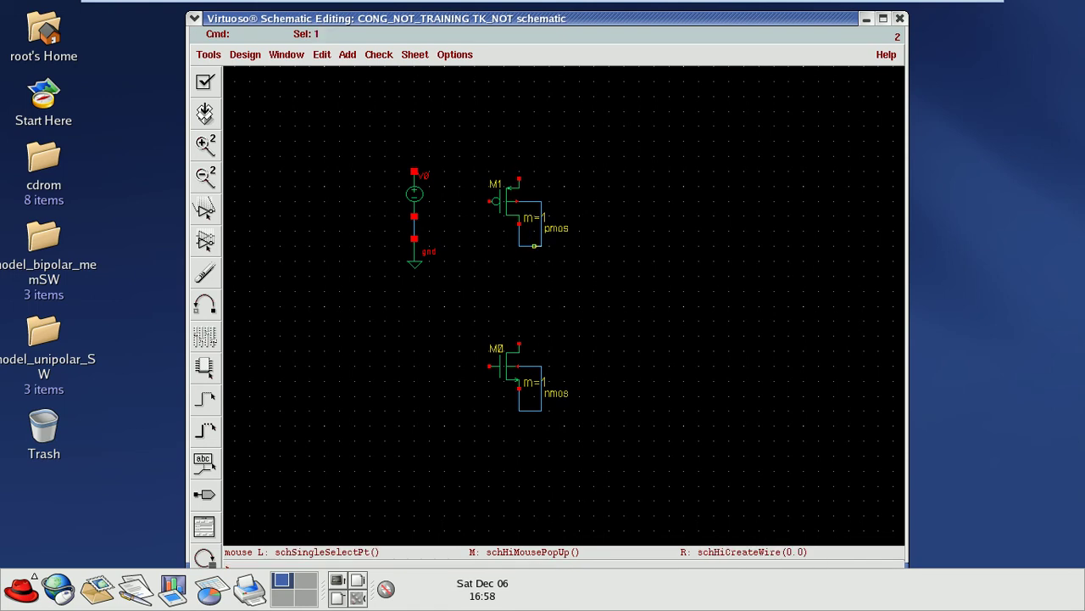
key(Delete)
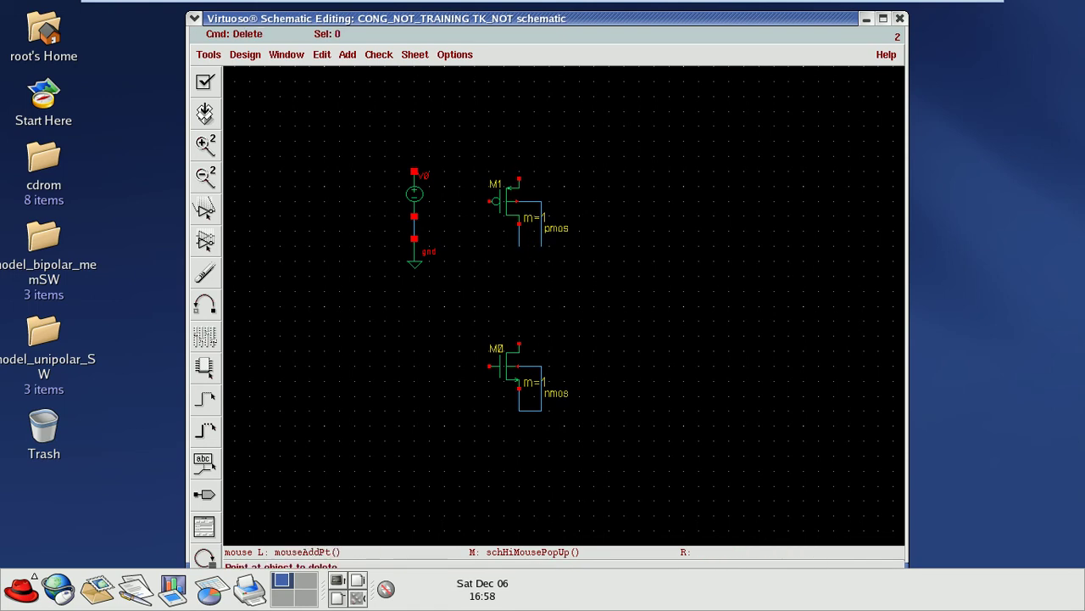
click(541, 230)
click(526, 231)
Step: Wire PMOS M1's top pin to its body terminal
key(w)
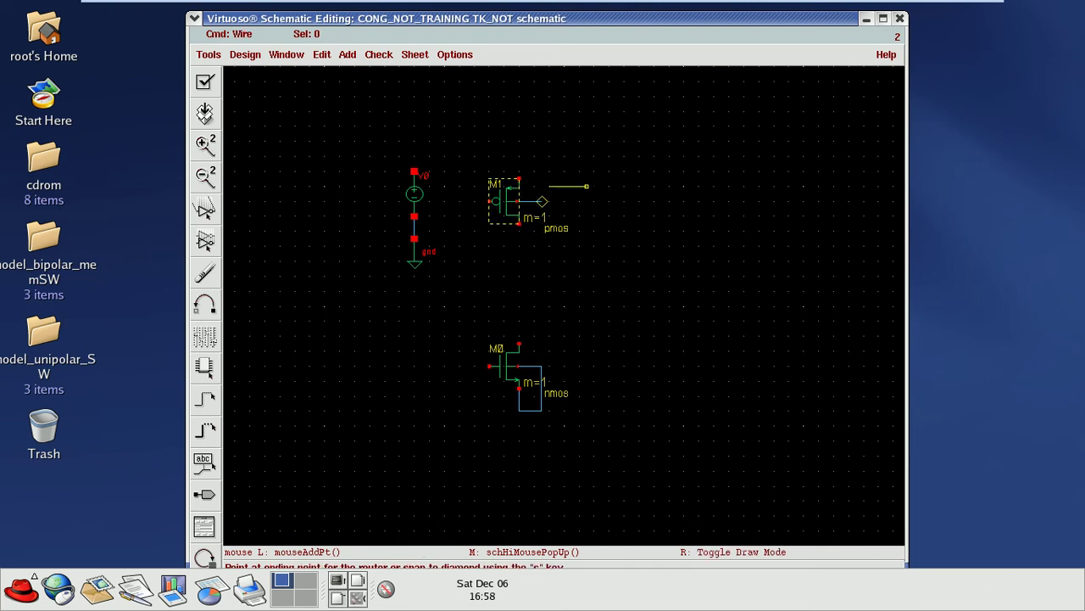
key(Escape)
key(w)
click(519, 178)
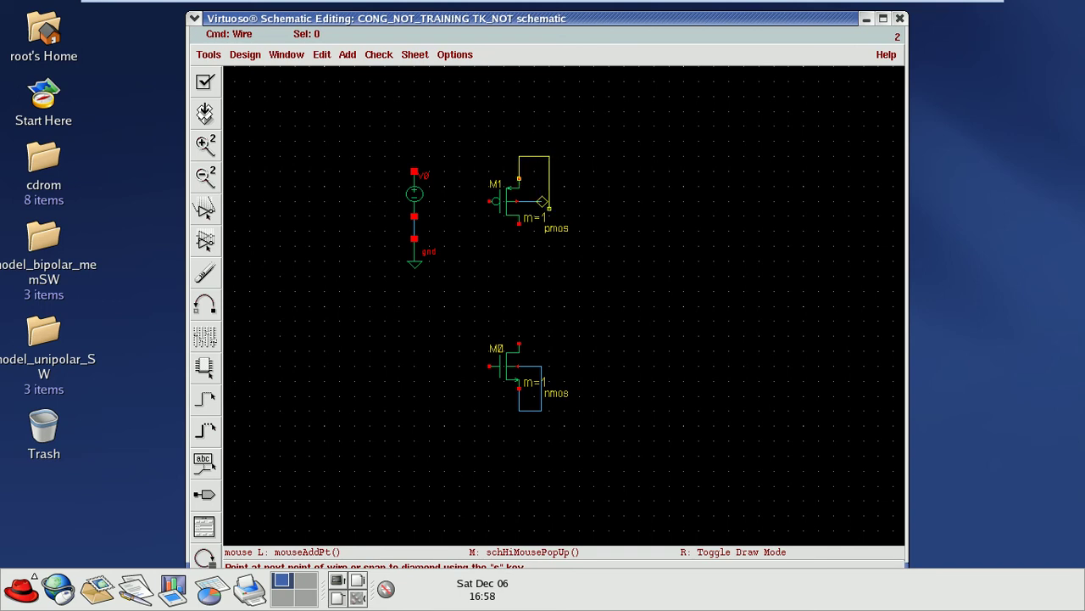
click(547, 206)
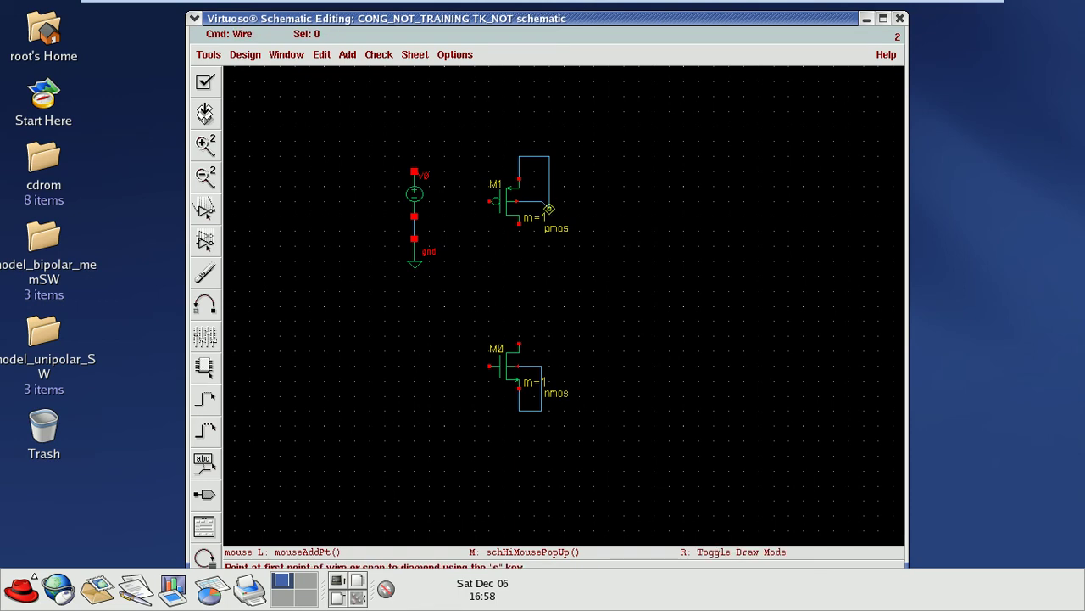
click(549, 202)
key(Escape)
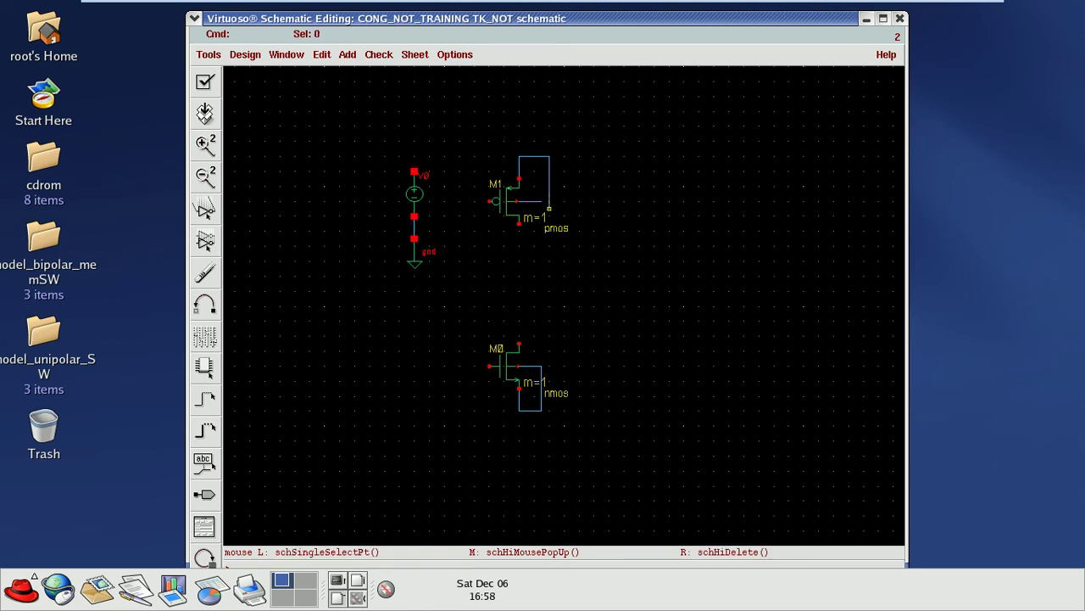
Step: Delete the stray wire beside M1 and redraw a wire from M1's drain to the existing wire end
click(549, 202)
key(Delete)
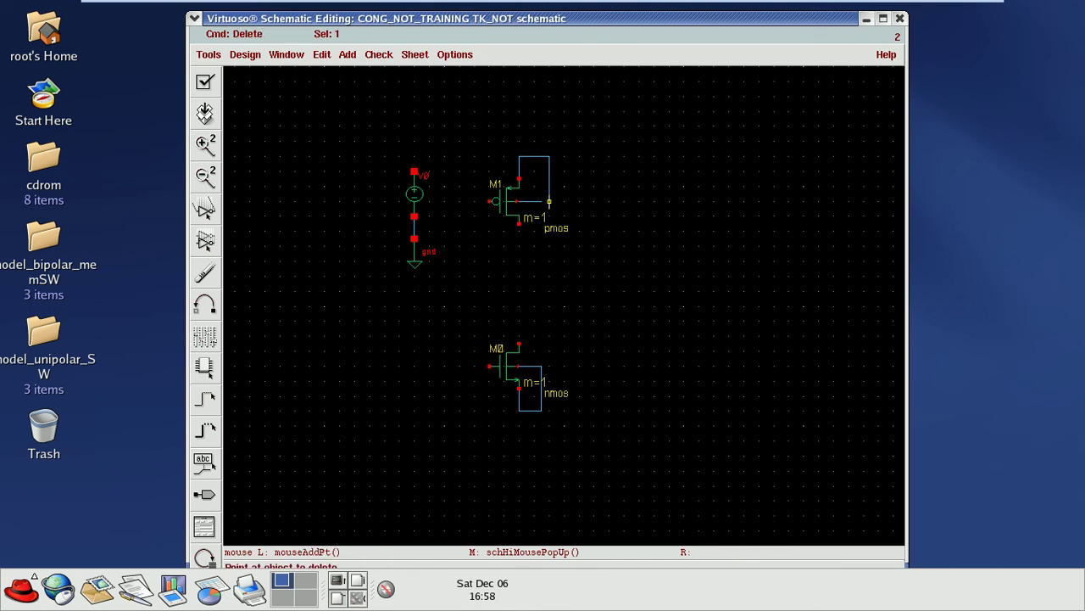
click(549, 204)
key(w)
click(542, 201)
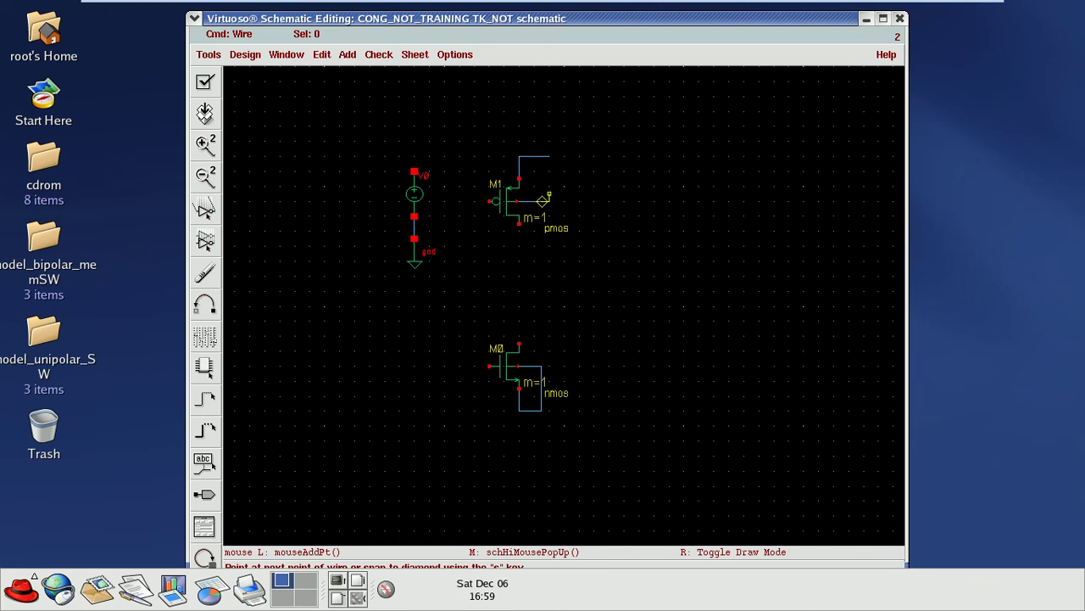
click(549, 156)
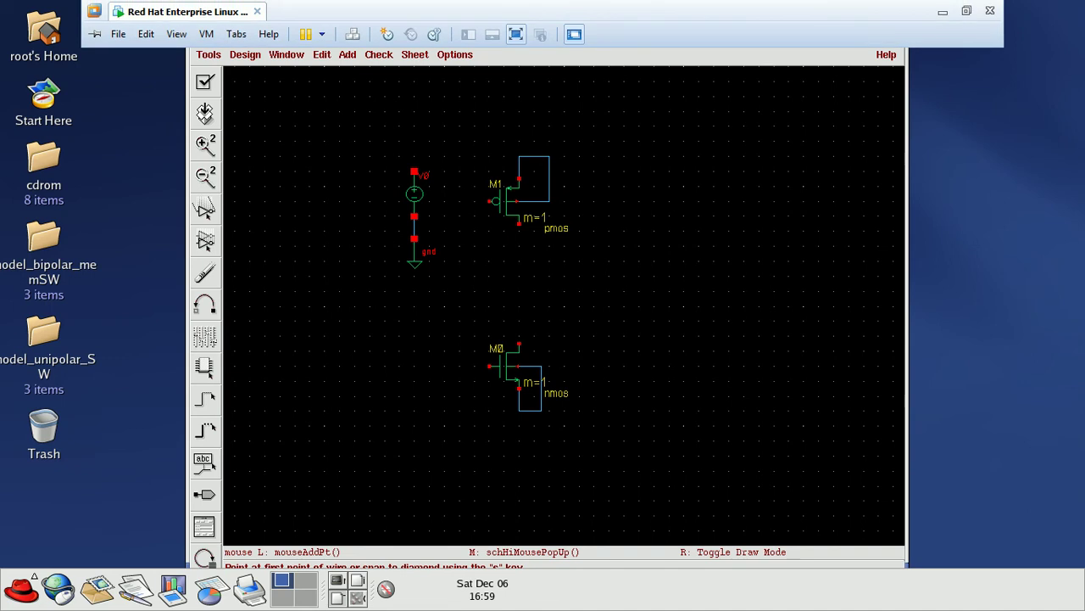
Step: Check the reference inverter schematic in the Foxit PDF, then return to the VMware window
key(ctrl+alt+Return)
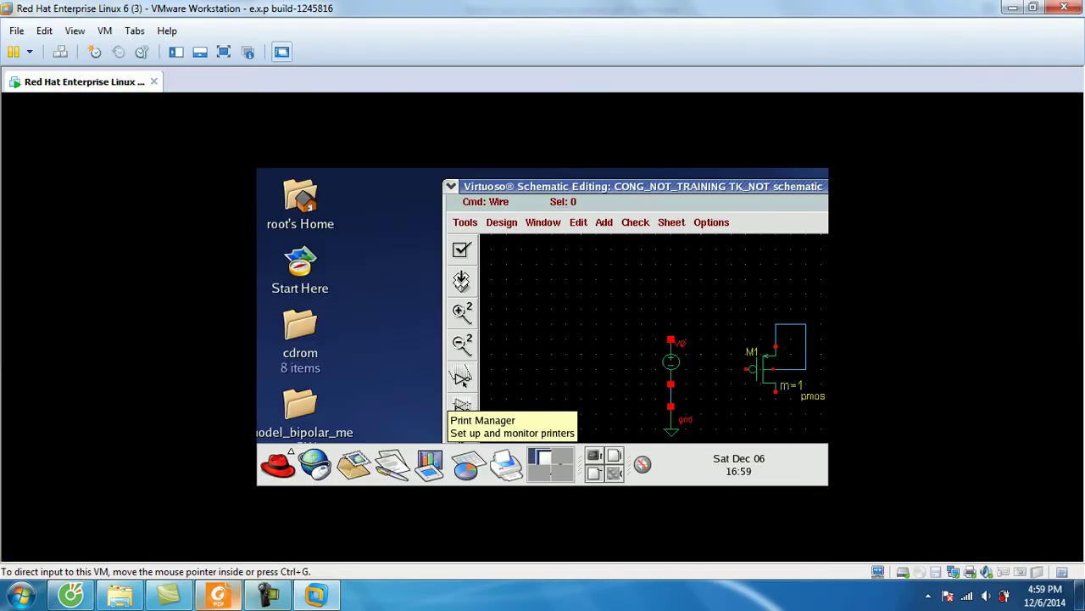
click(219, 593)
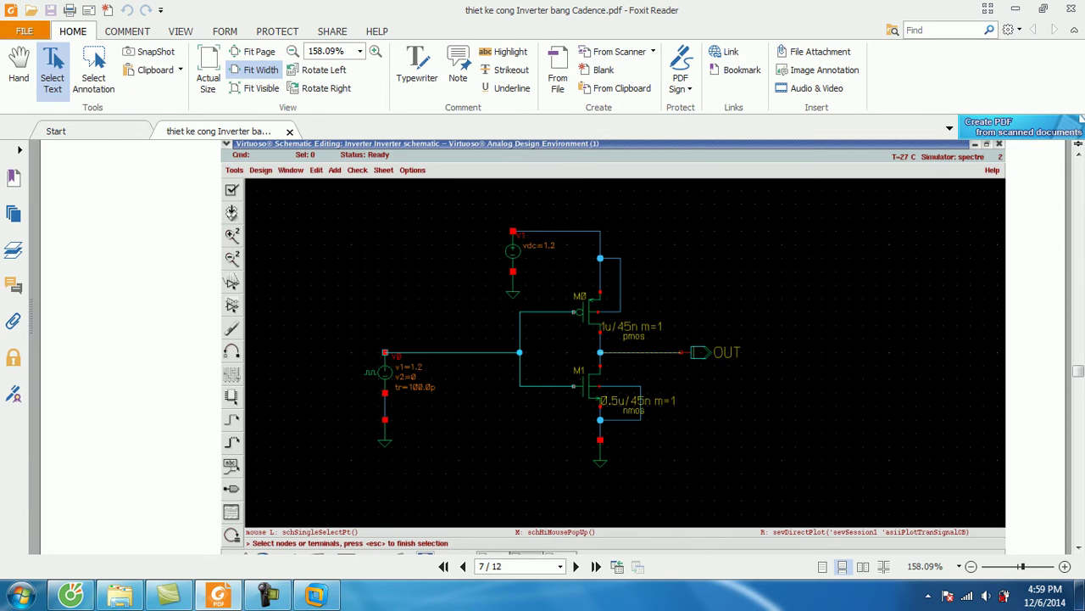
drag(467, 217, 564, 322)
click(316, 594)
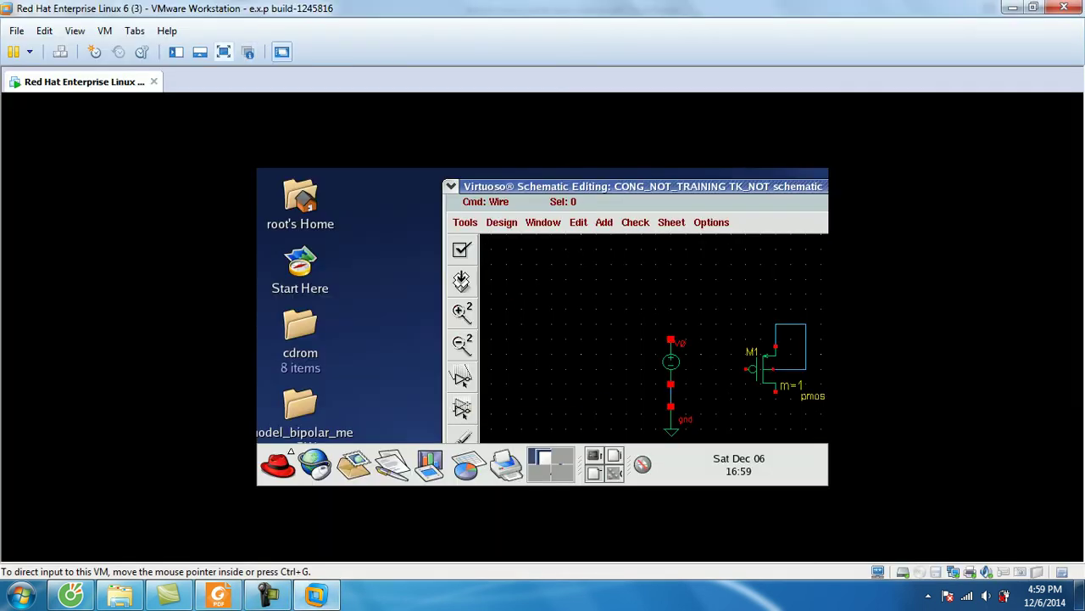
Step: Wire the supply source's top pin to the PMOS source, and join both gates and both drains
click(224, 52)
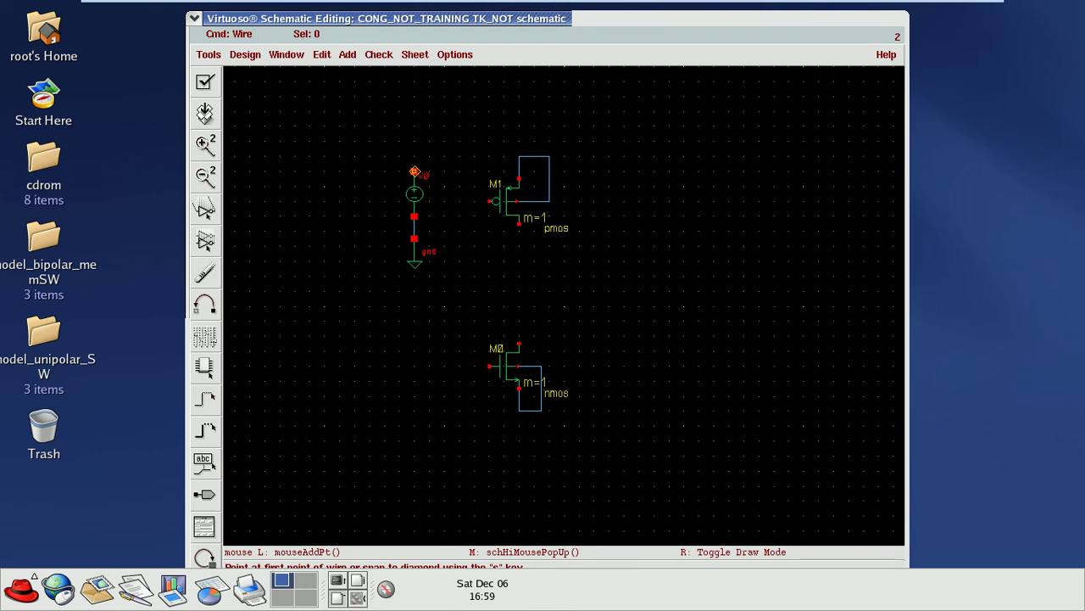
click(415, 172)
click(414, 135)
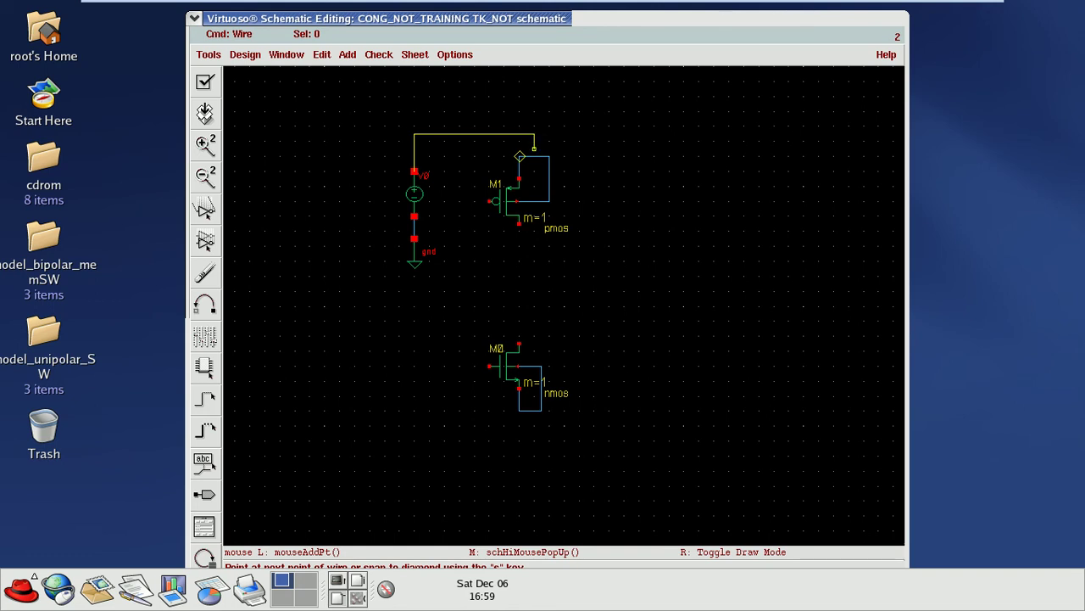
click(534, 156)
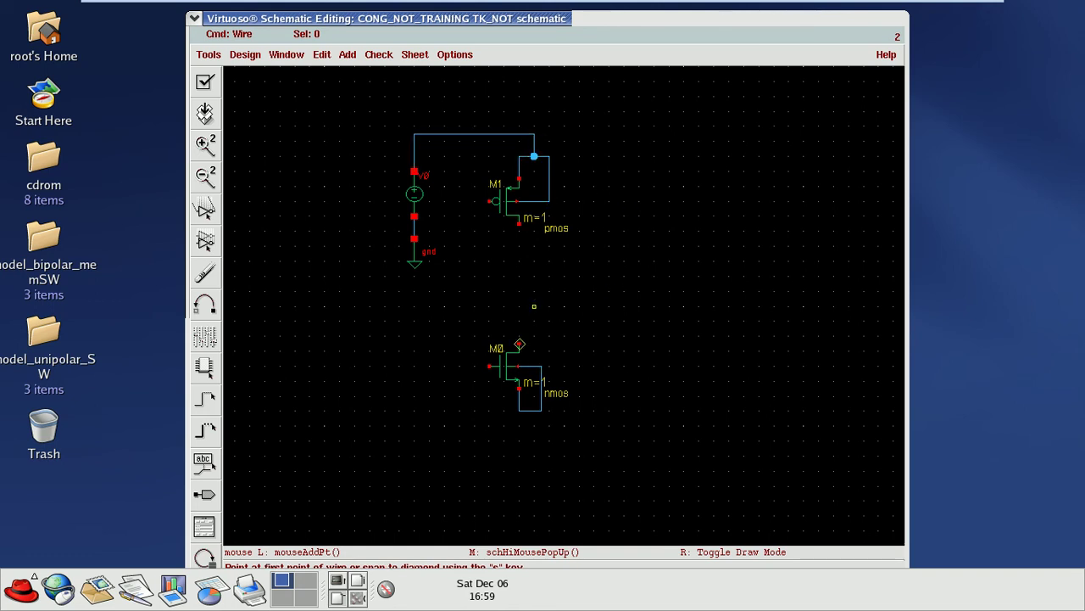
click(490, 201)
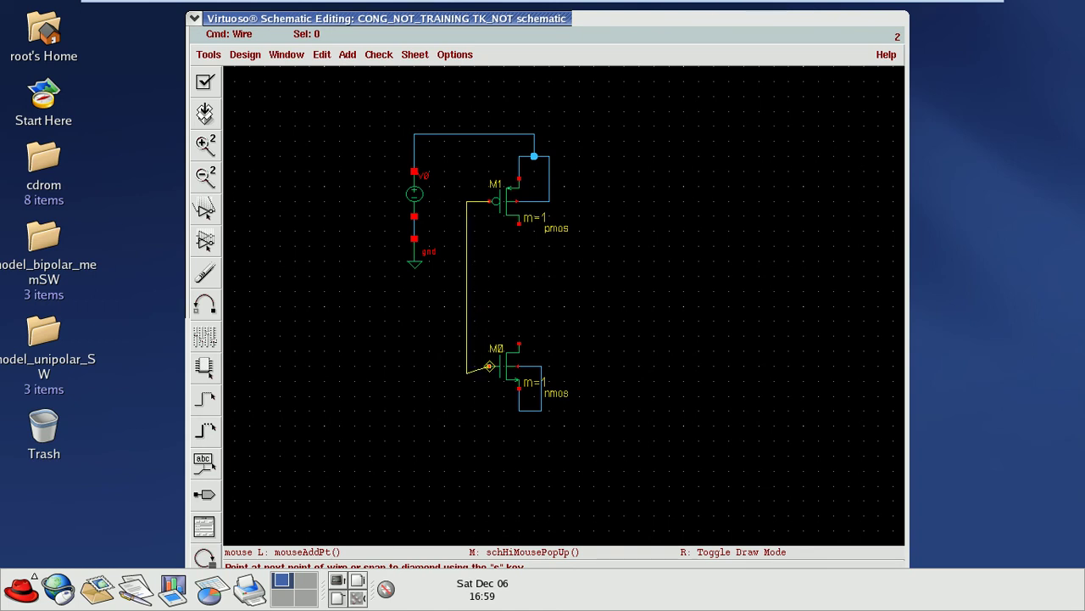
click(490, 366)
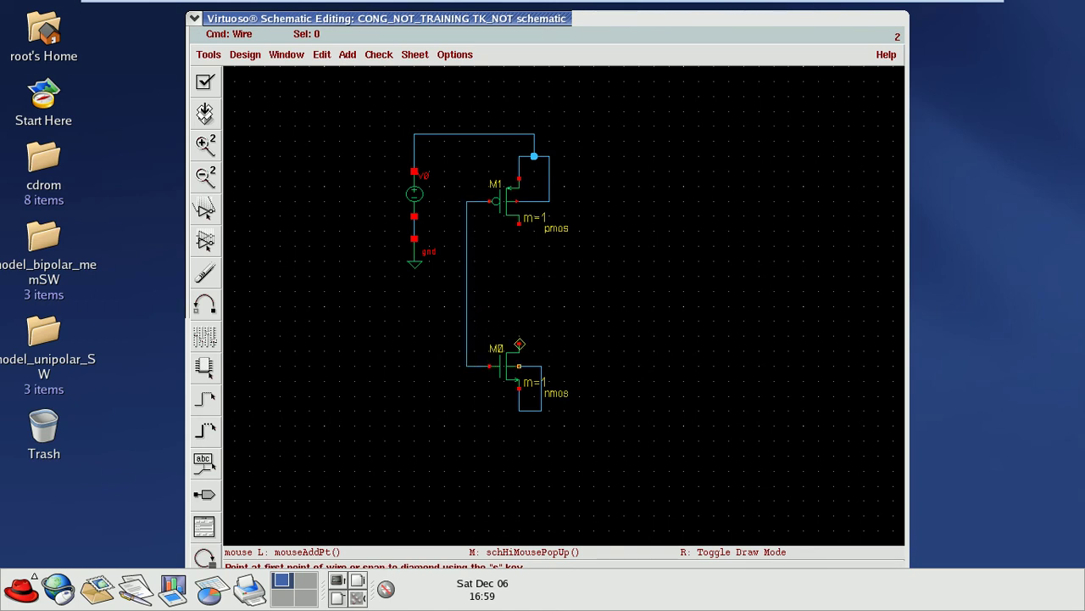
click(519, 223)
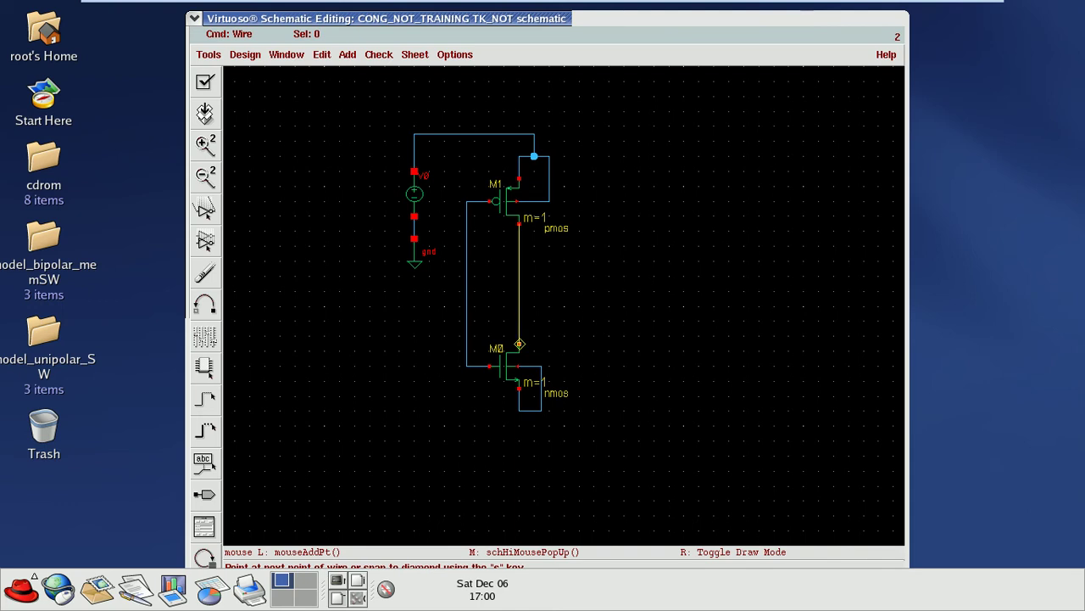
click(519, 343)
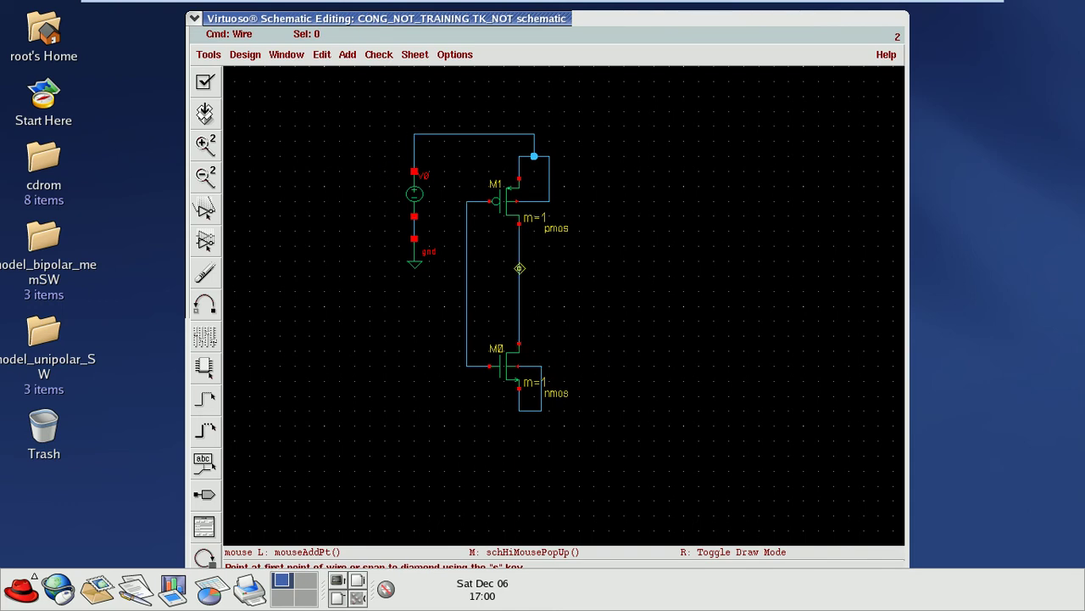
Step: Stretch the voltage source and its ground upward, raising the top wire level with it
drag(368, 170, 454, 293)
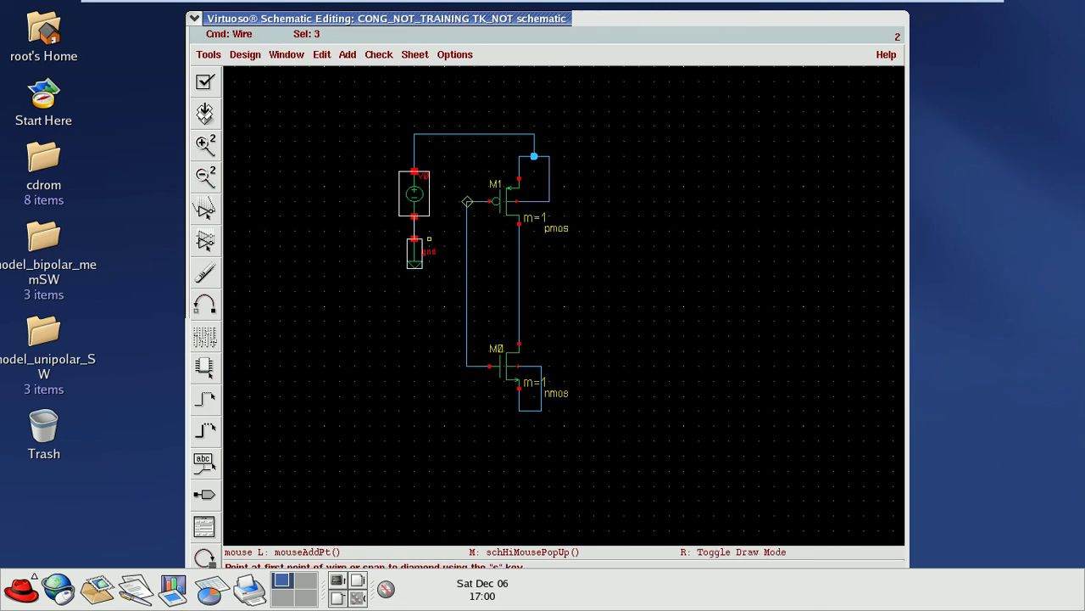
key(Escape)
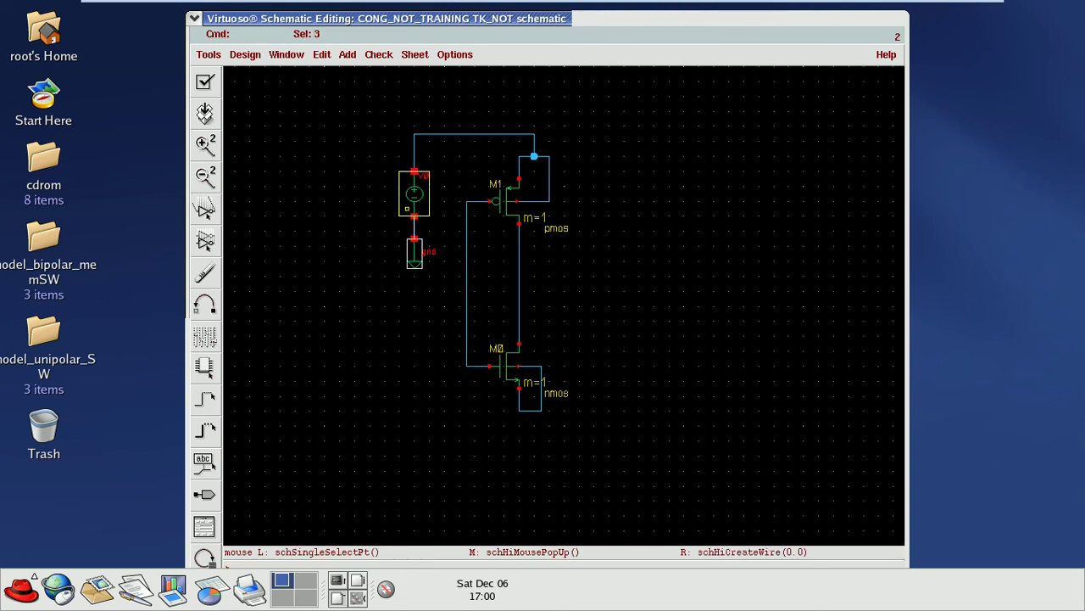
key(s)
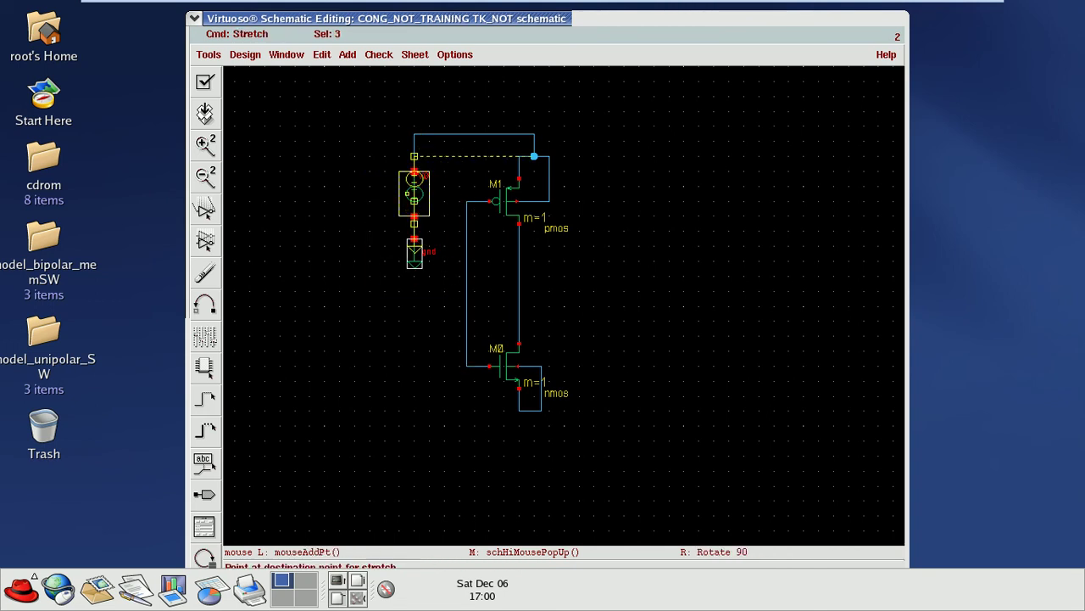
click(519, 156)
key(s)
click(414, 119)
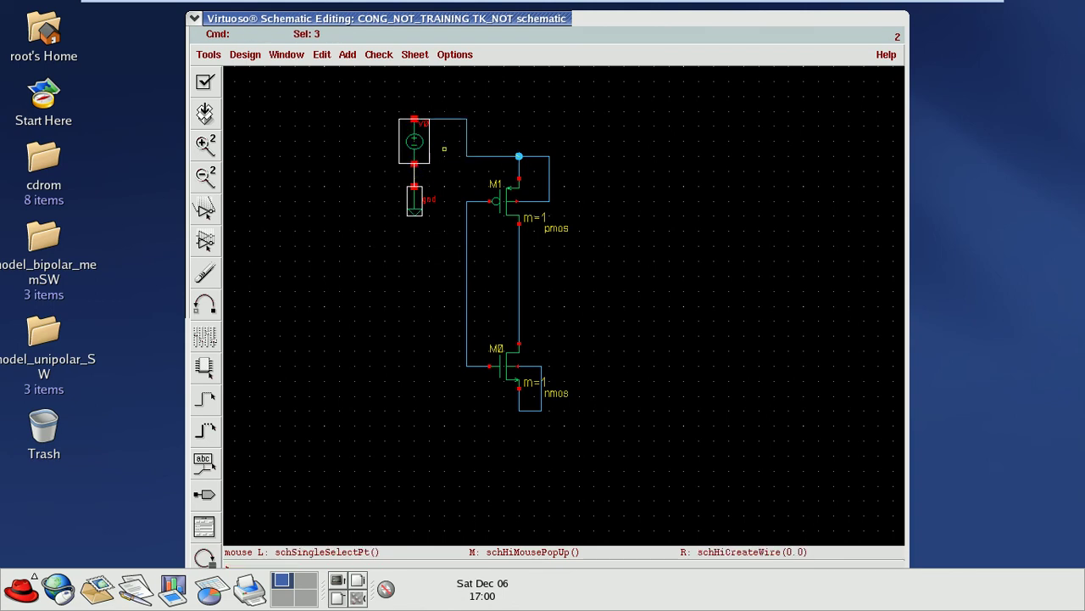
key(s)
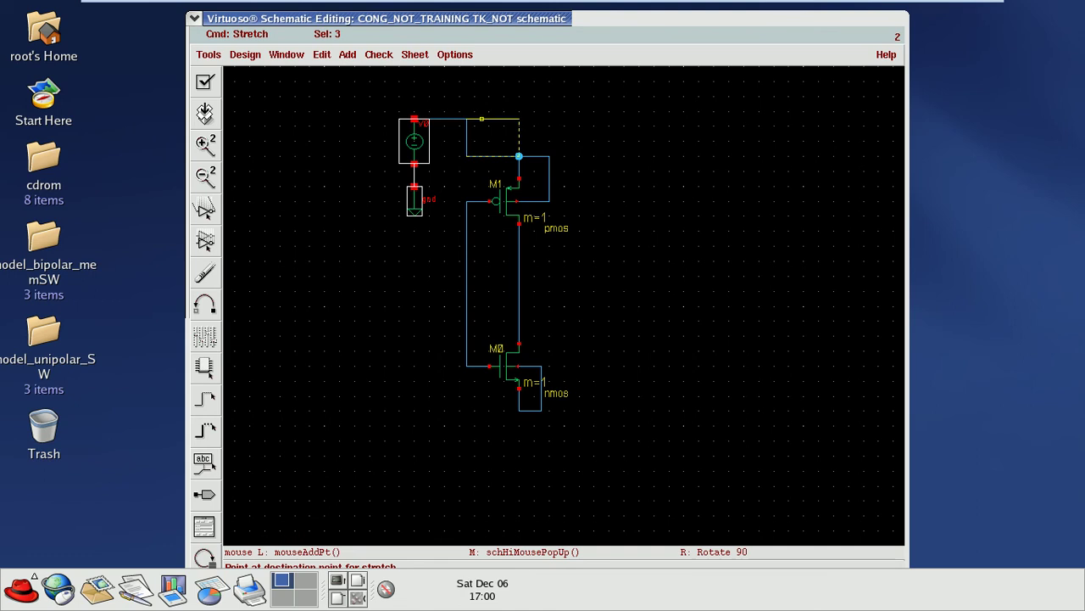
click(482, 119)
click(561, 134)
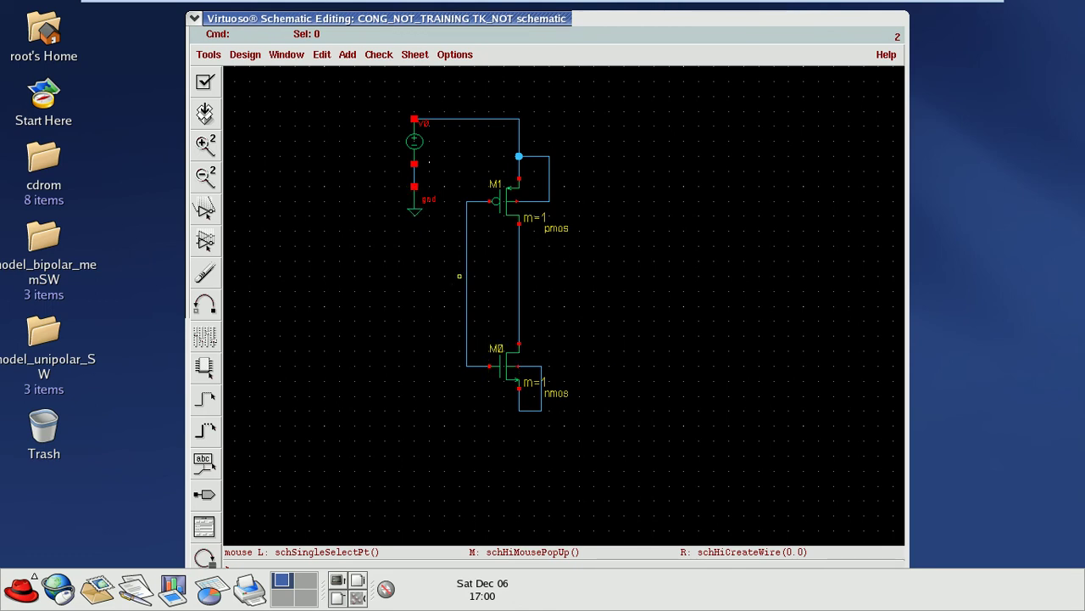
Step: Place an analogLib gnd below NMOS M0 and wire it to the NMOS source
key(i)
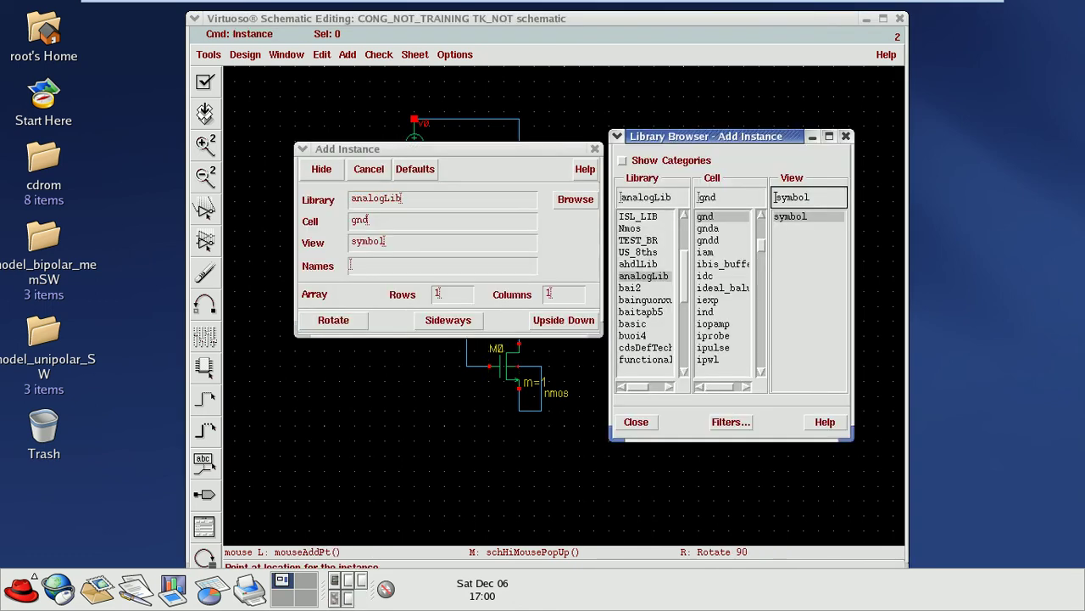
click(594, 148)
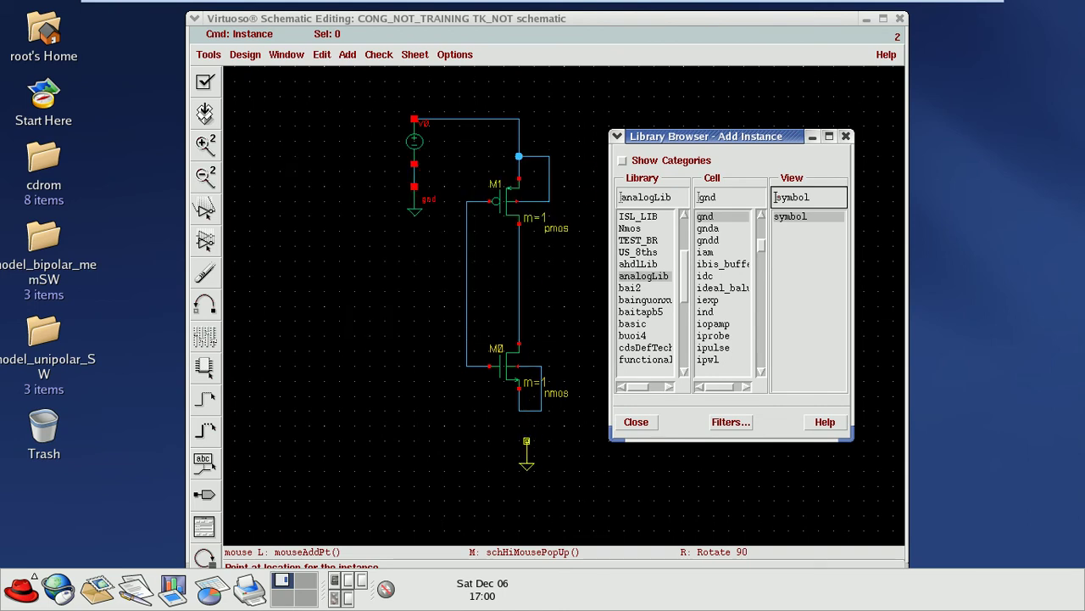
click(527, 434)
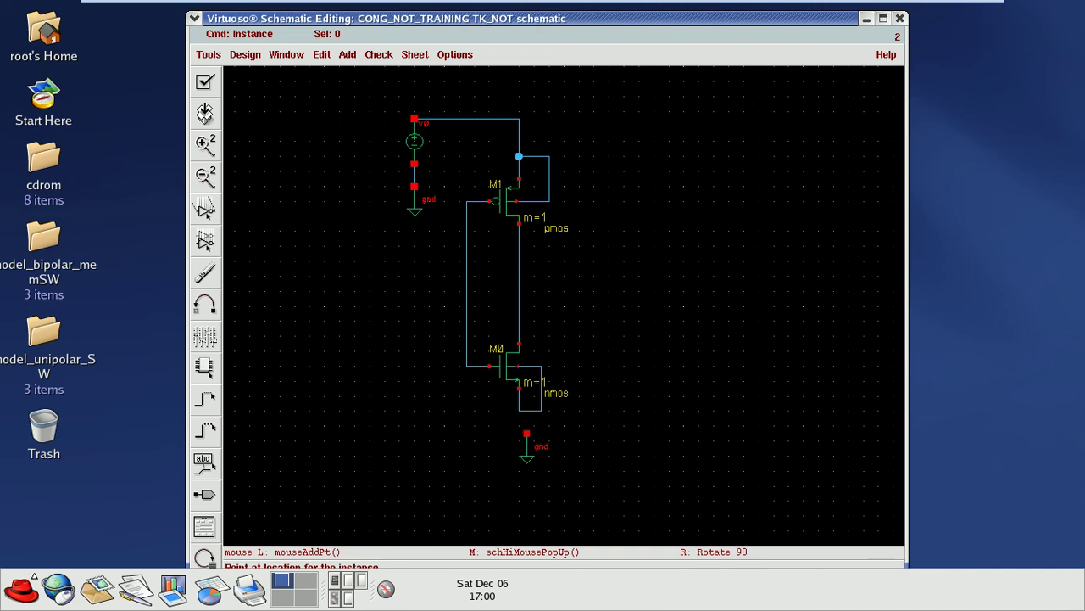
key(w)
click(527, 433)
click(527, 410)
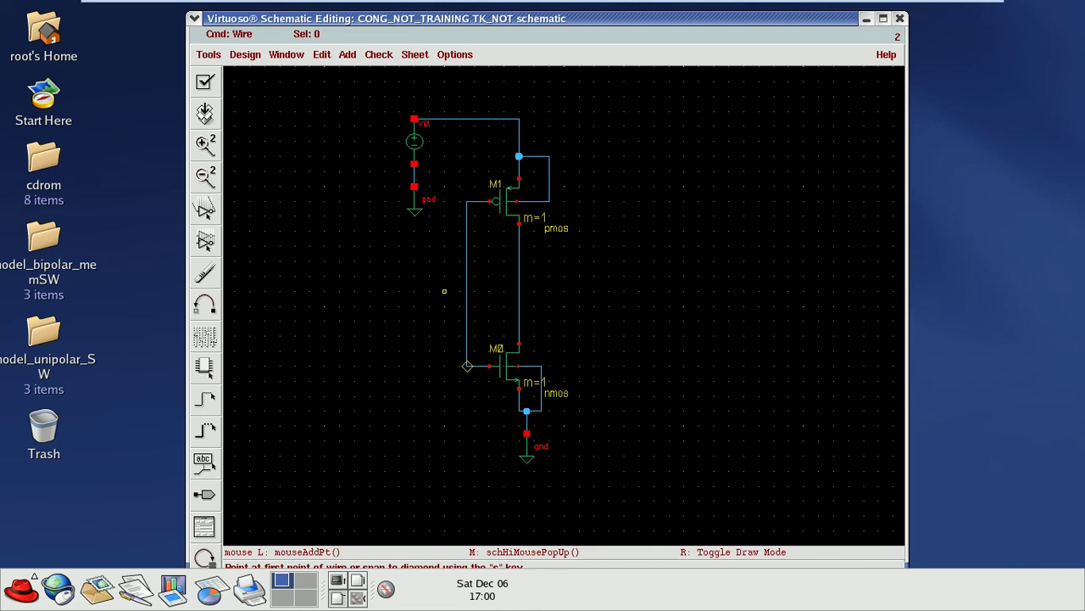
key(i)
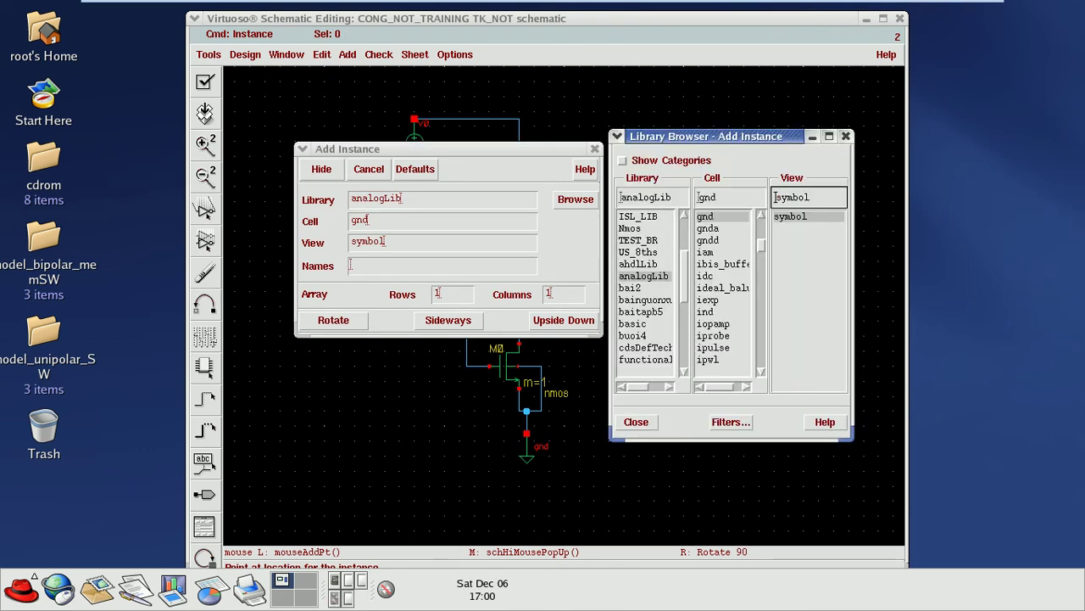
Step: Place vpulse source V1 left of the transistors, with a gnd below wired to its lower pin
click(731, 196)
text(v)
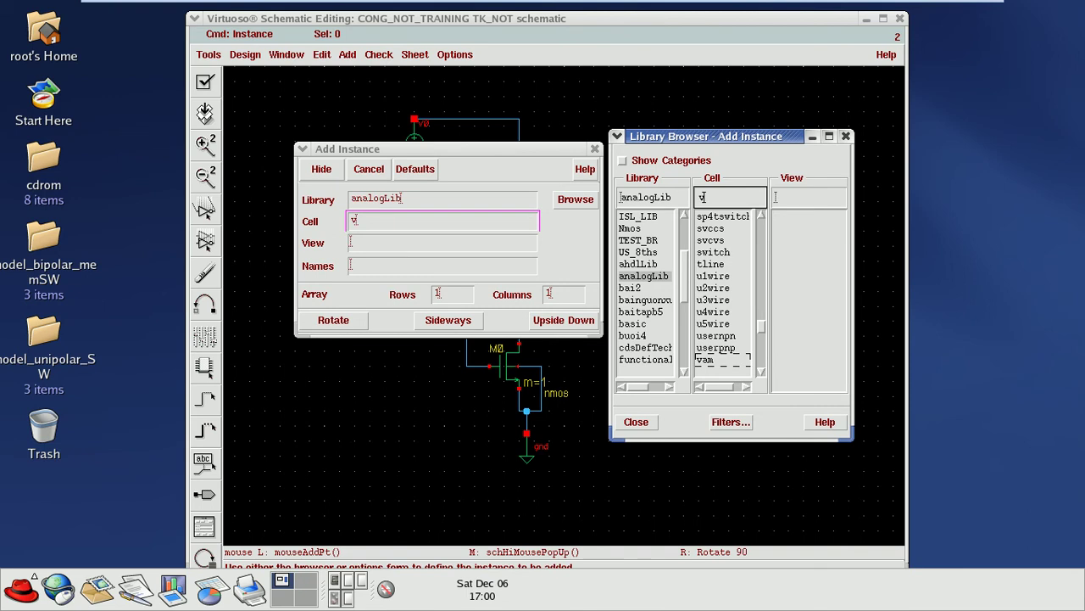
text(pulse)
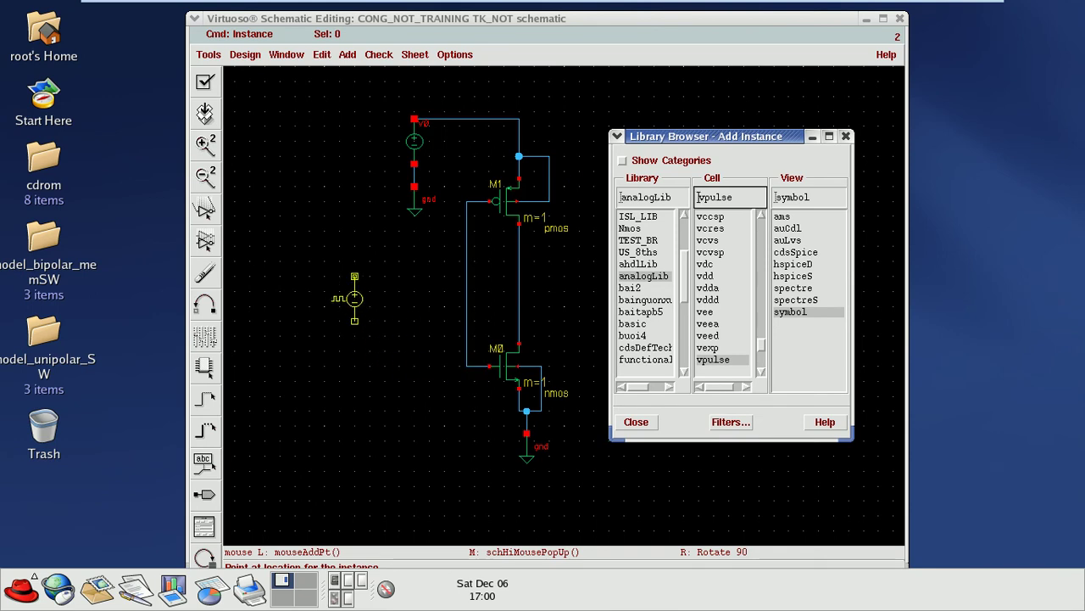
click(354, 299)
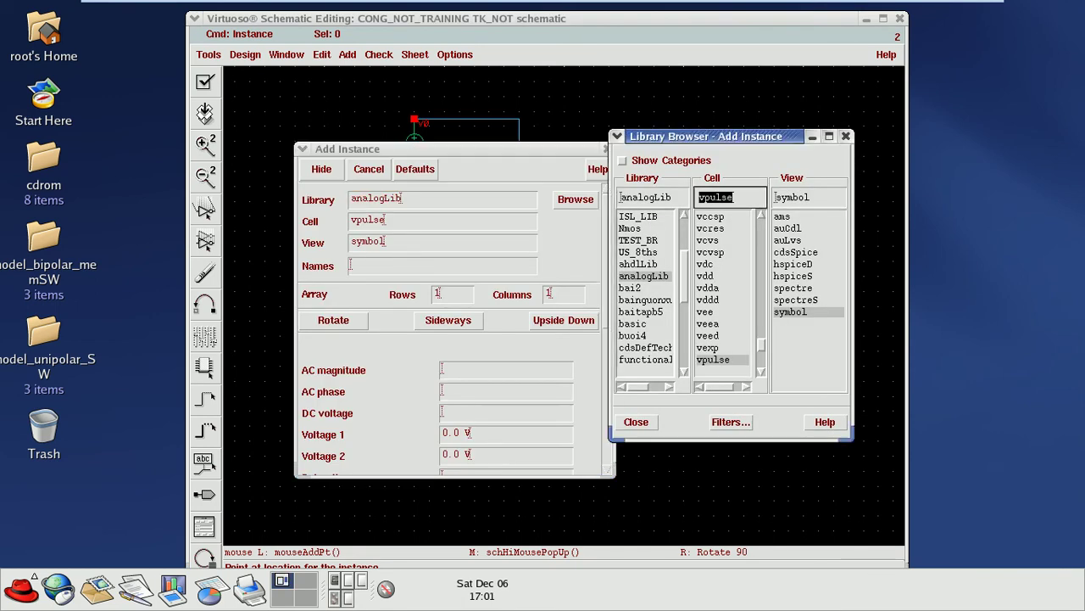
text(gnd)
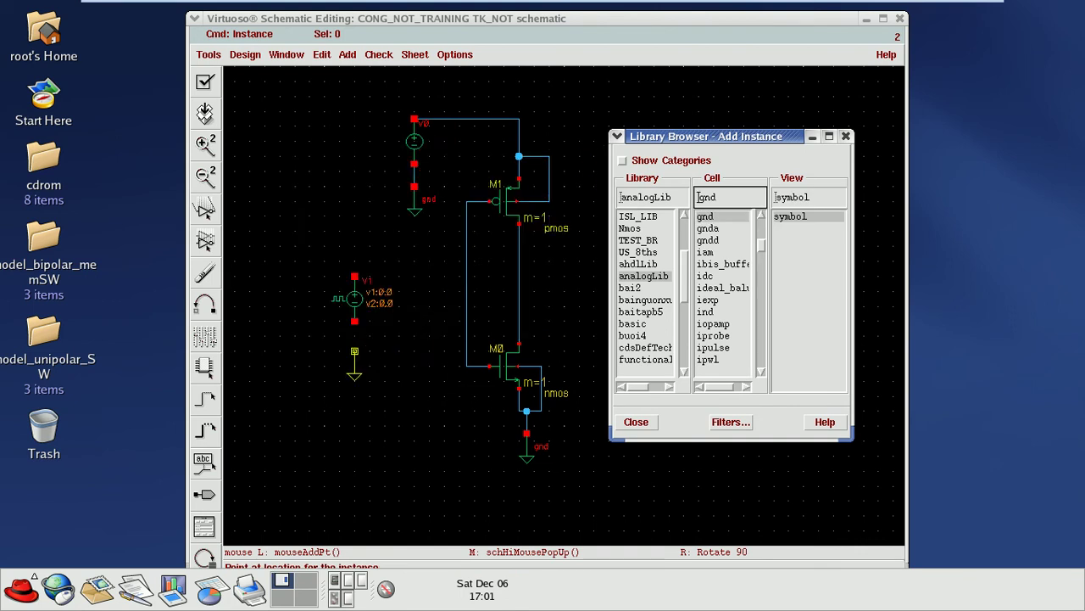
click(355, 351)
key(w)
click(355, 351)
click(354, 322)
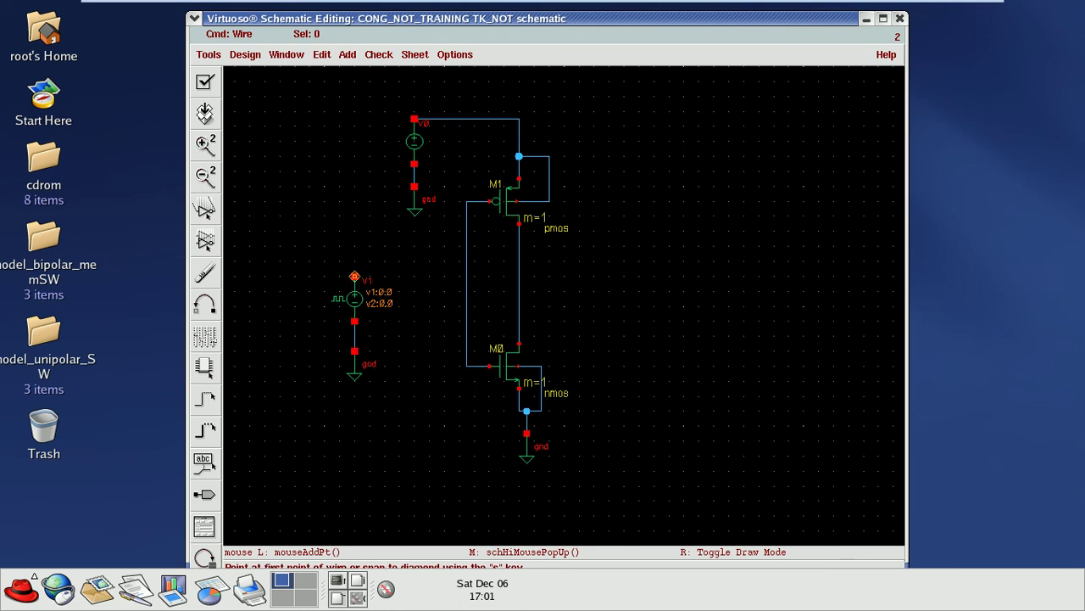
Step: Wire V1's top pin to the shared gate wire and bring up the Add Pin form
click(354, 276)
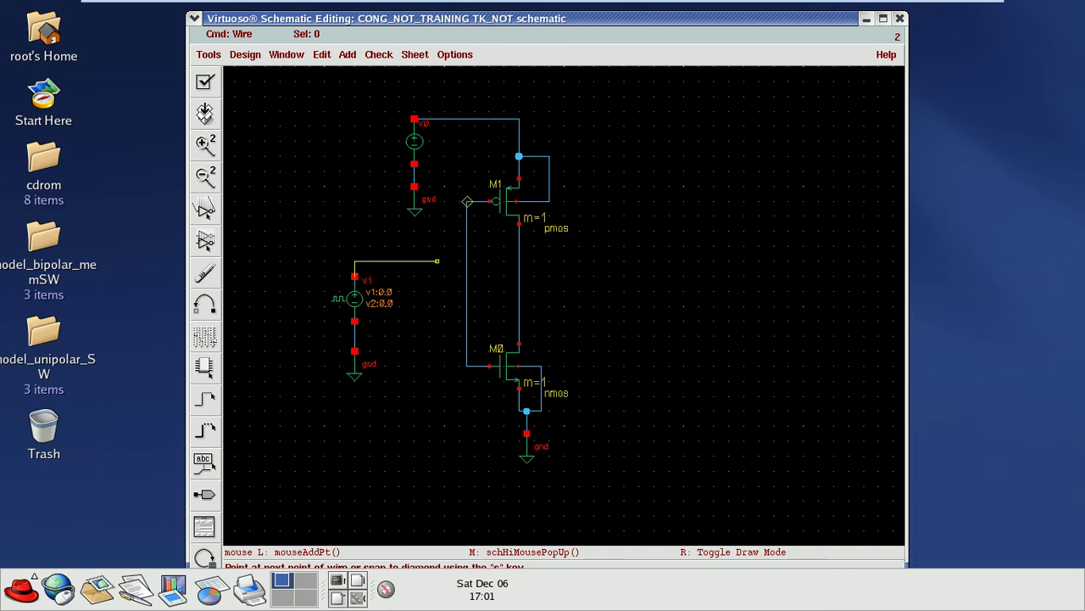
click(466, 262)
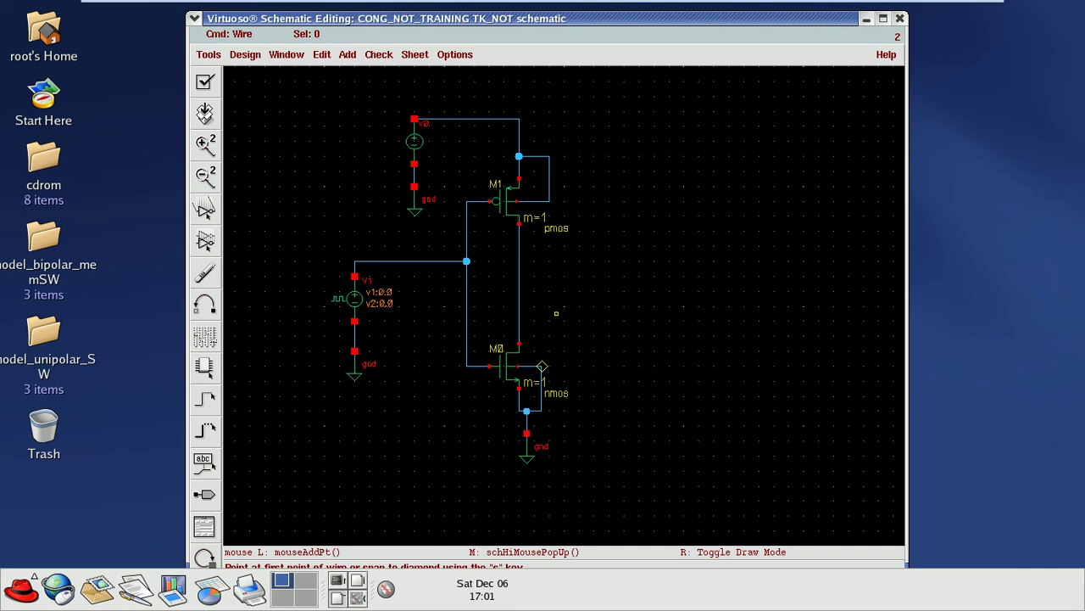
key(p)
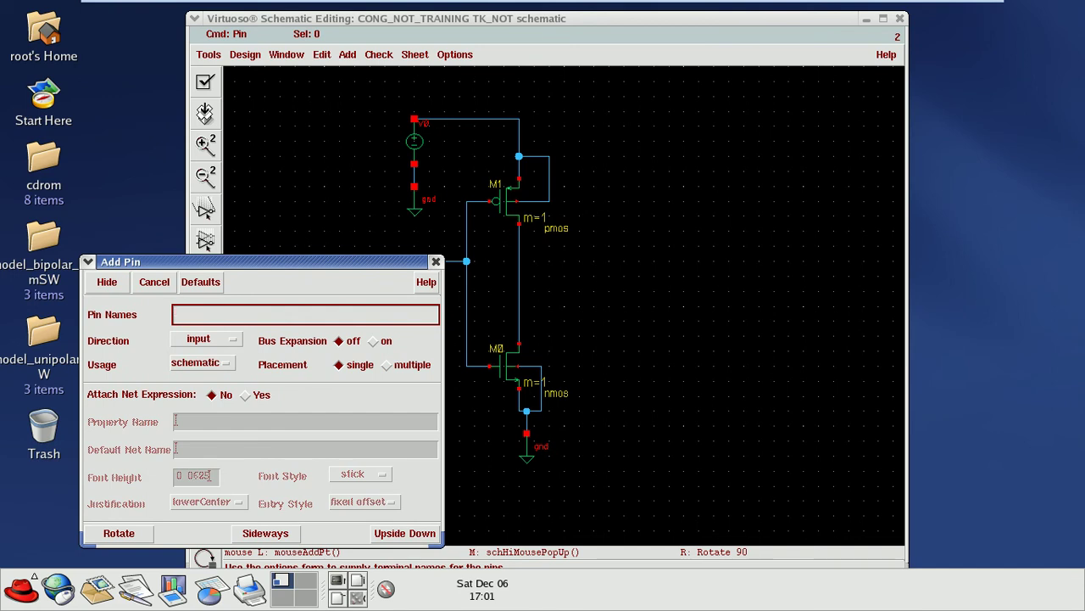
Step: Create output pin OUT right of the inverter and wire it to the joined drain node
text(OUTY)
key(BackSpace)
key(BackSpace)
key(BackSpace)
key(BackSpace)
text(INPUT)
key(BackSpace)
key(BackSpace)
key(BackSpace)
key(BackSpace)
key(BackSpace)
text(OUT)
click(203, 338)
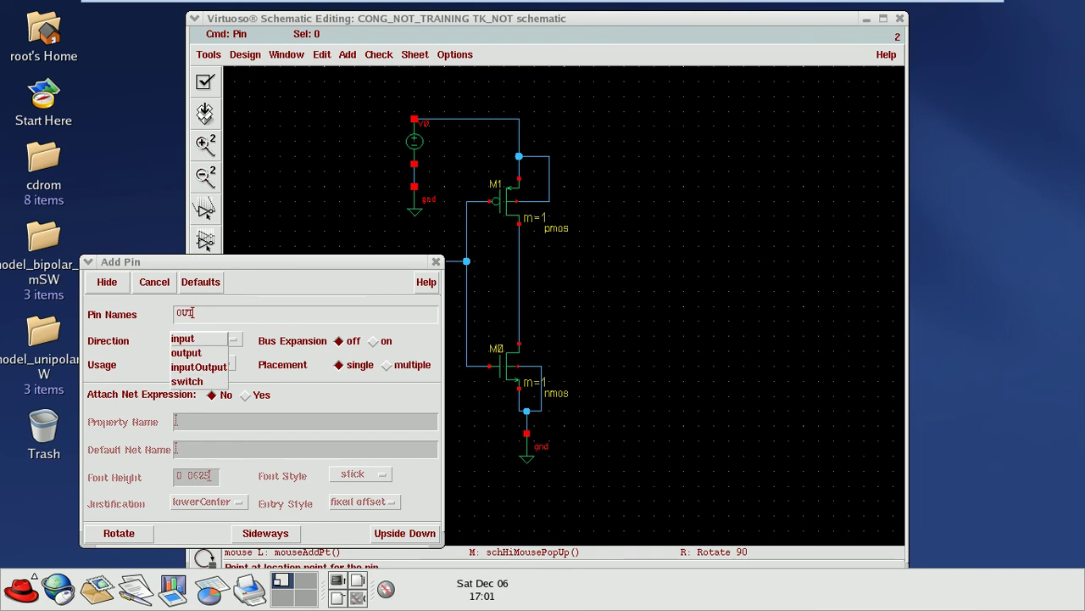
click(185, 351)
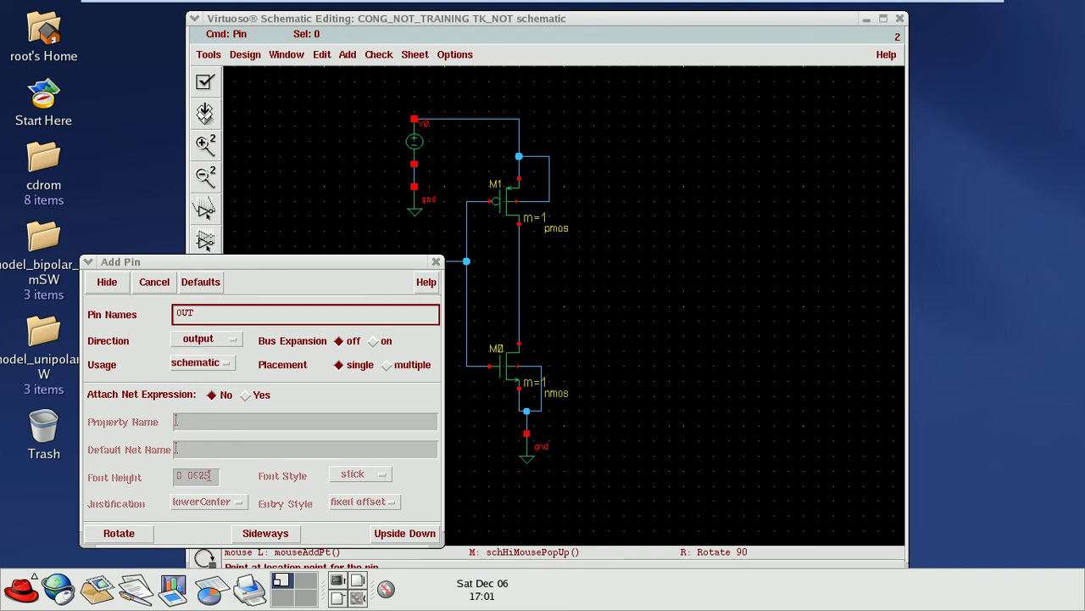
key(Return)
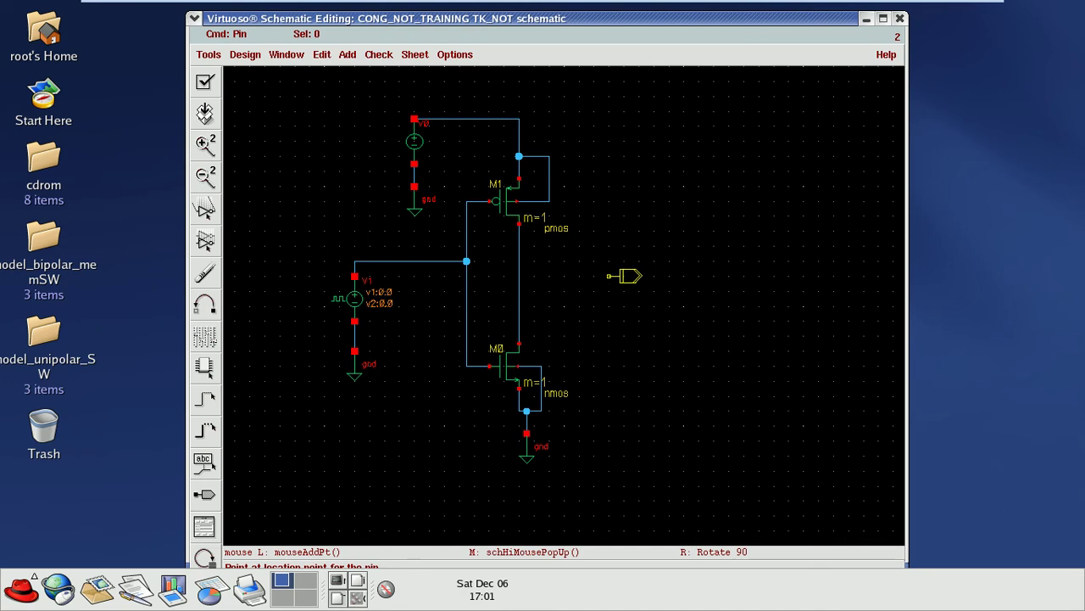
click(616, 291)
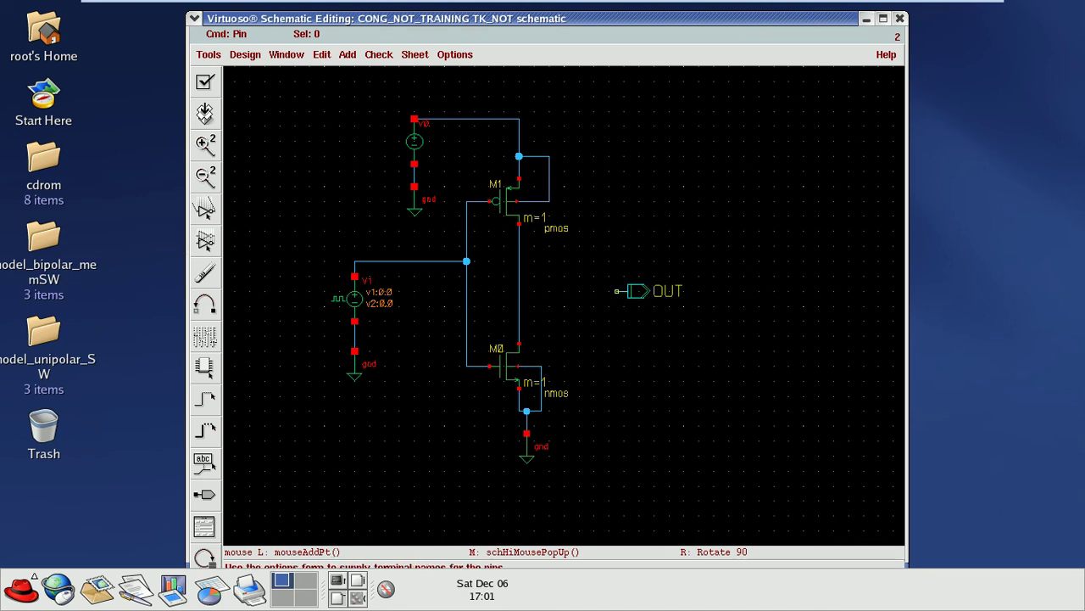
key(w)
click(627, 291)
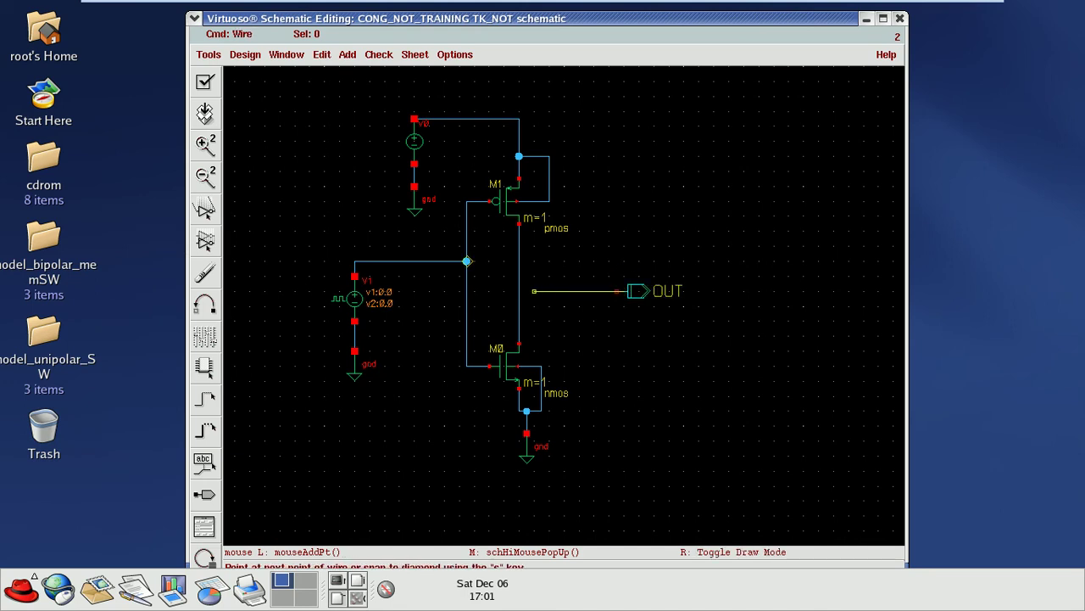
click(519, 291)
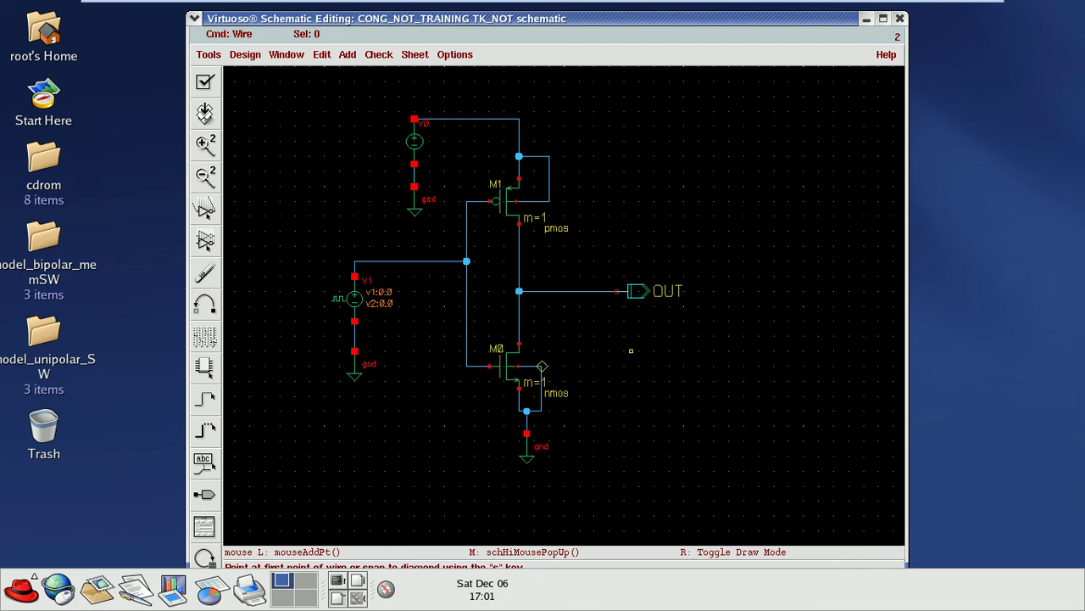
Step: Lower V1 and its ground, then bring the input wire down level with OUT
key(Escape)
drag(310, 247, 451, 426)
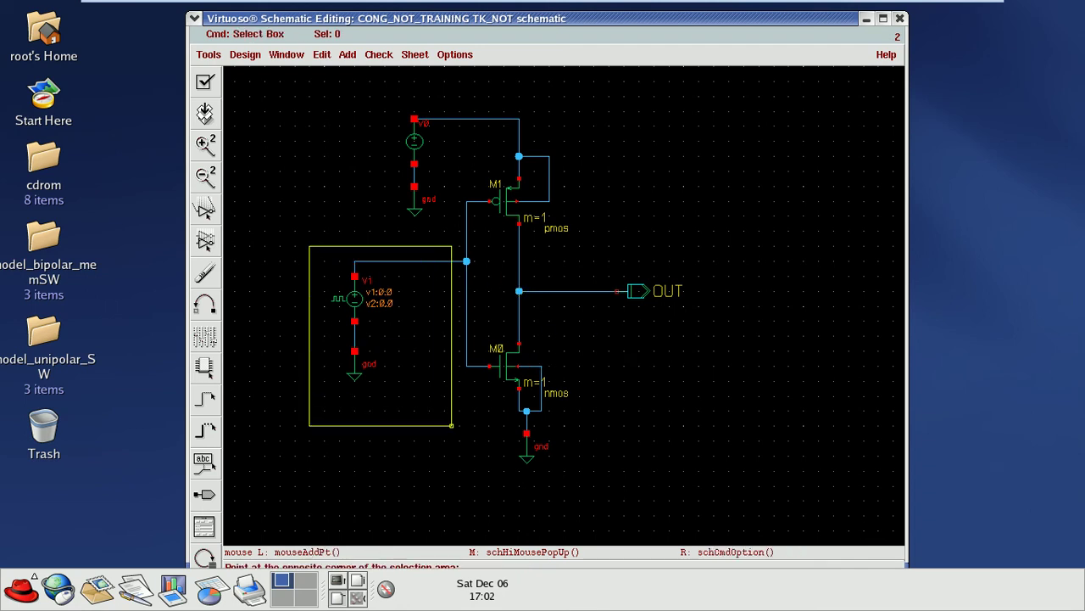
click(452, 426)
key(s)
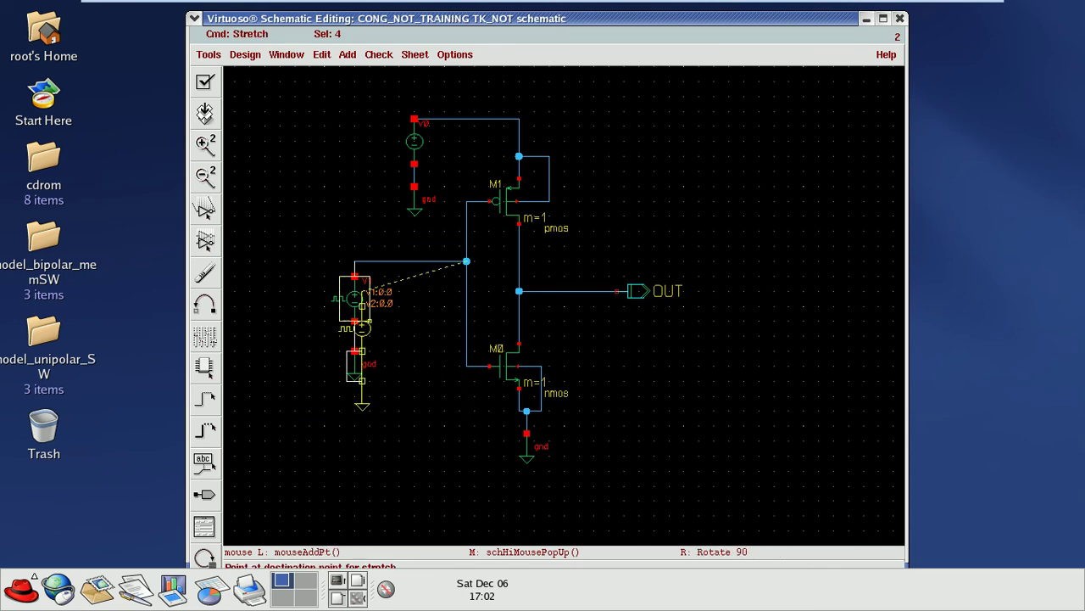
click(362, 322)
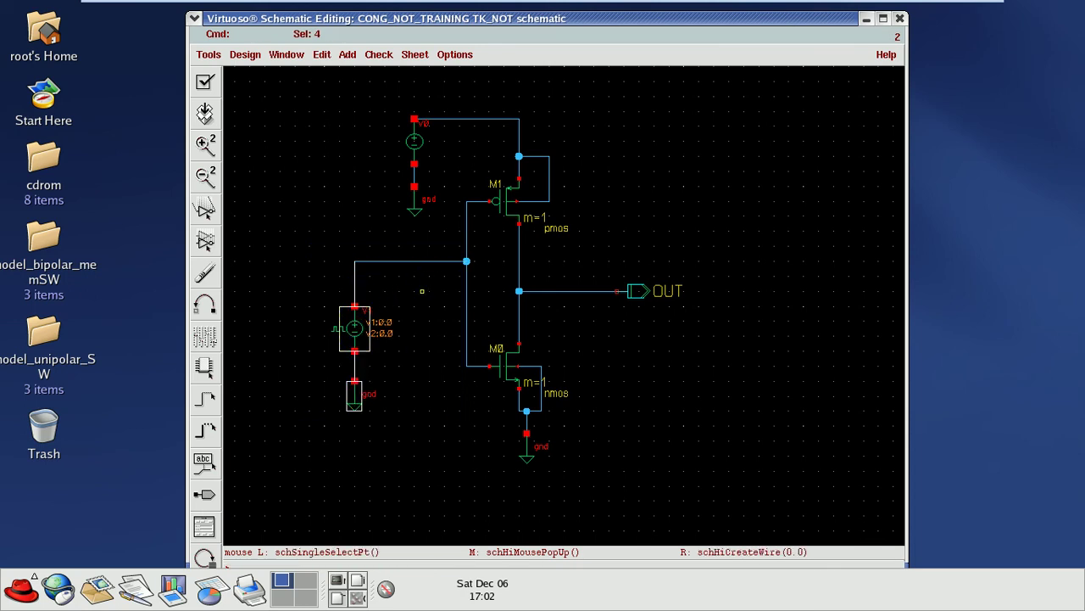
click(421, 291)
key(s)
click(414, 261)
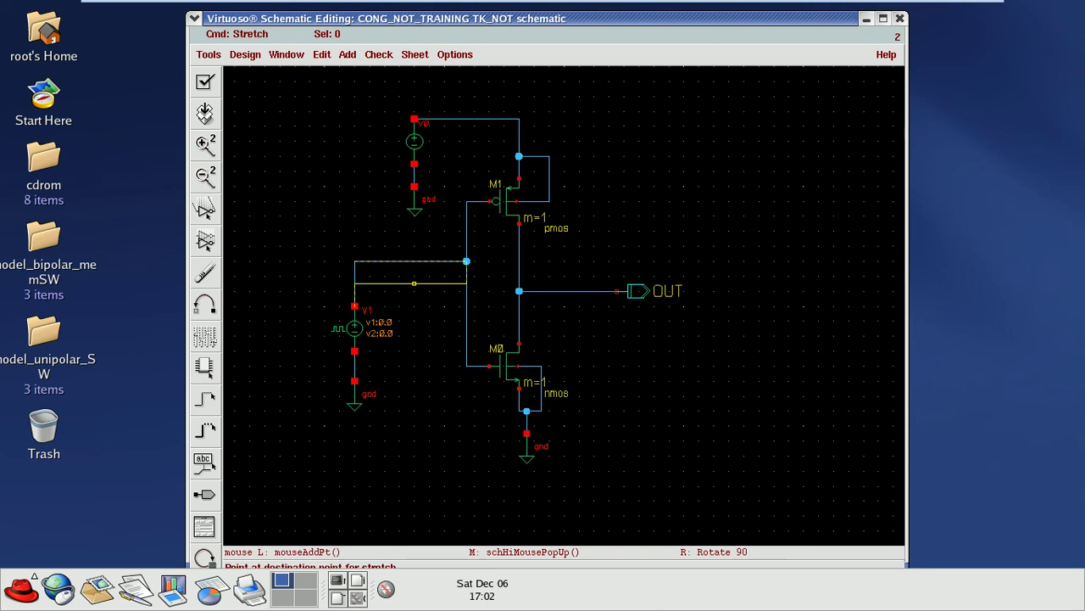
click(414, 291)
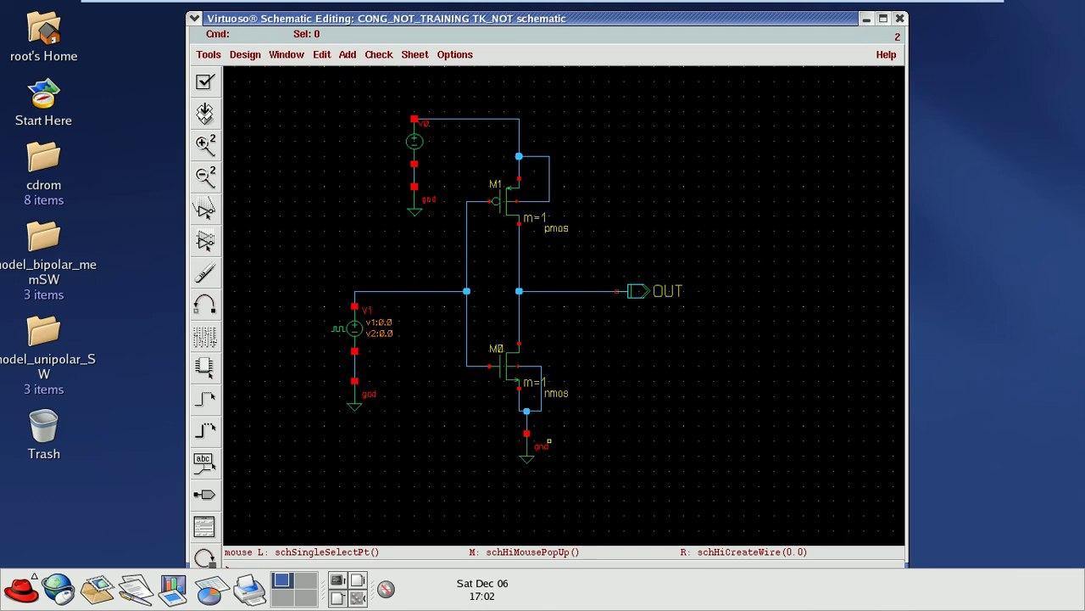
Step: Move the gnd symbol directly below M0's source and stretch the wire above it to meet it
right_click(526, 433)
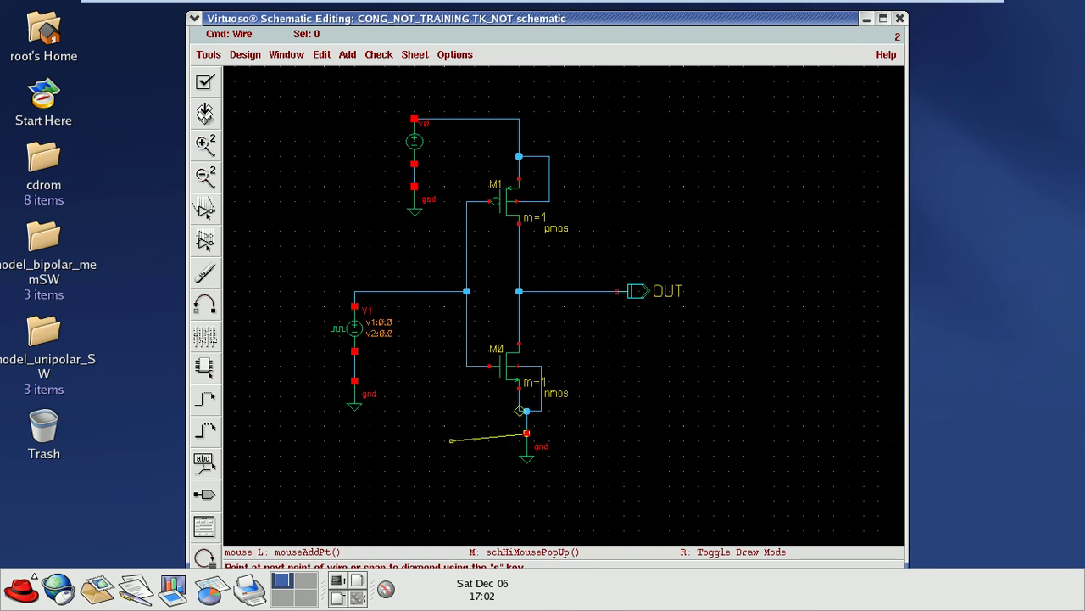
key(Escape)
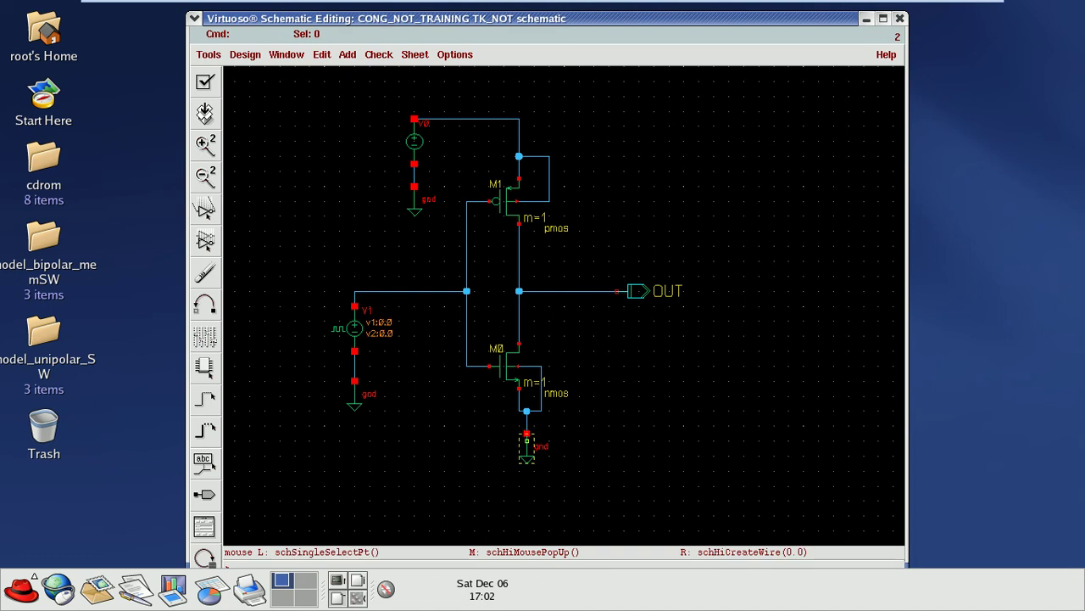
key(s)
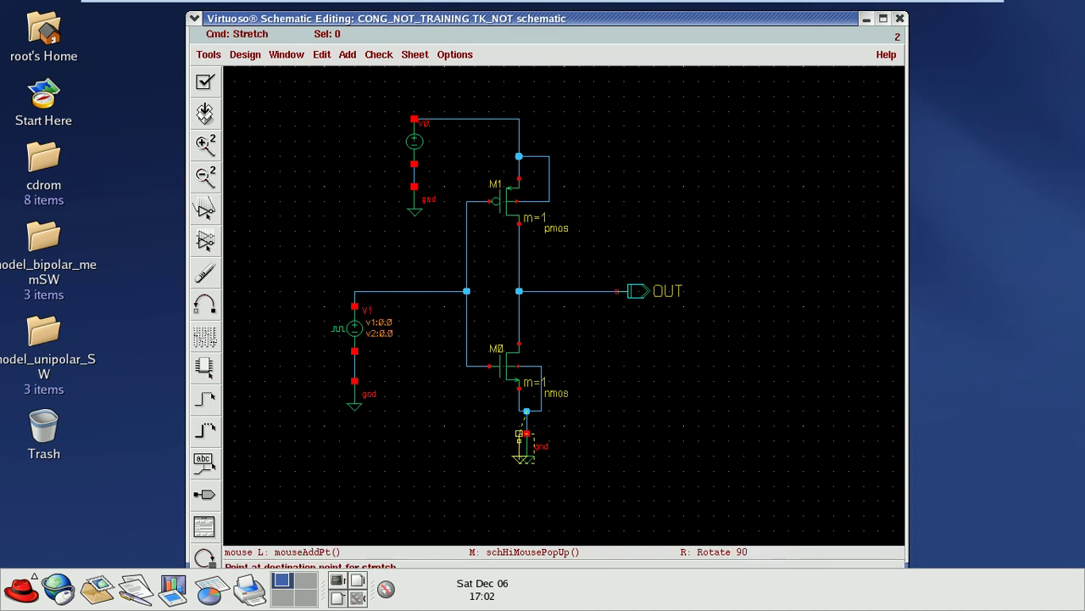
click(519, 435)
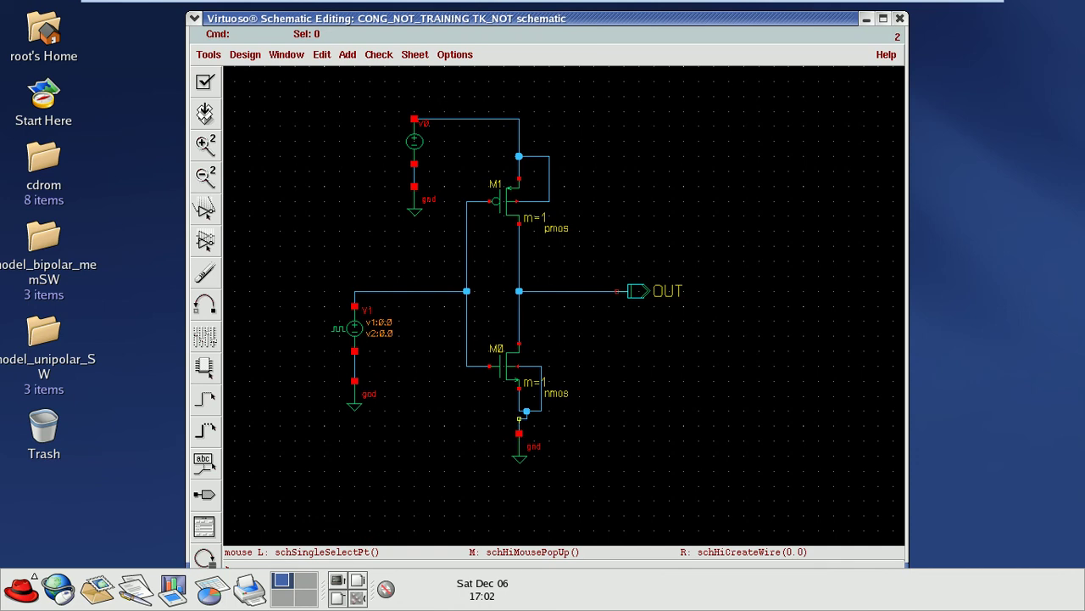
click(519, 419)
key(s)
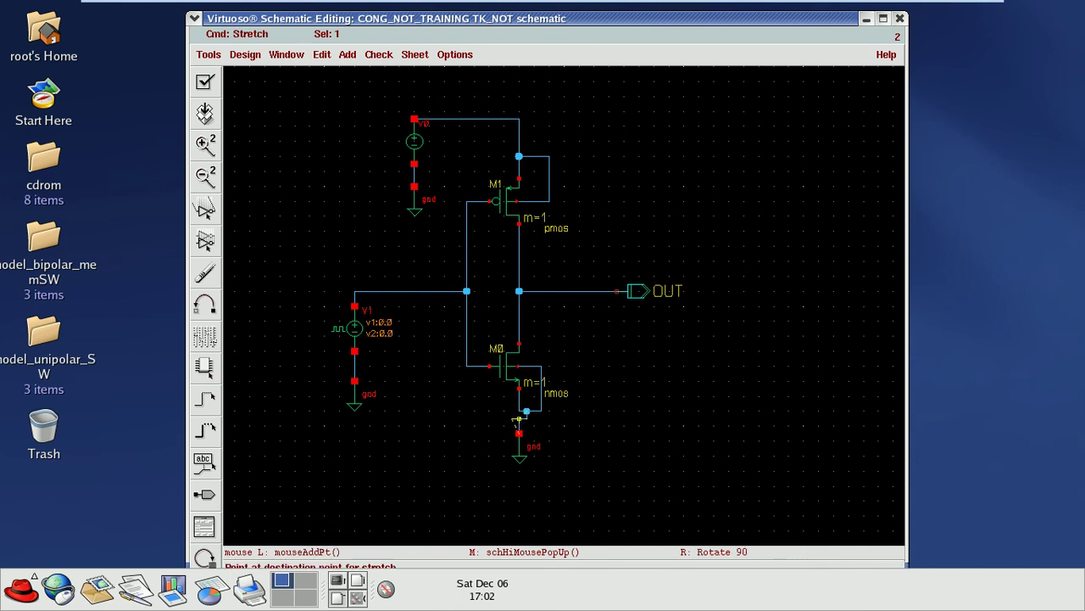
click(518, 418)
key(Escape)
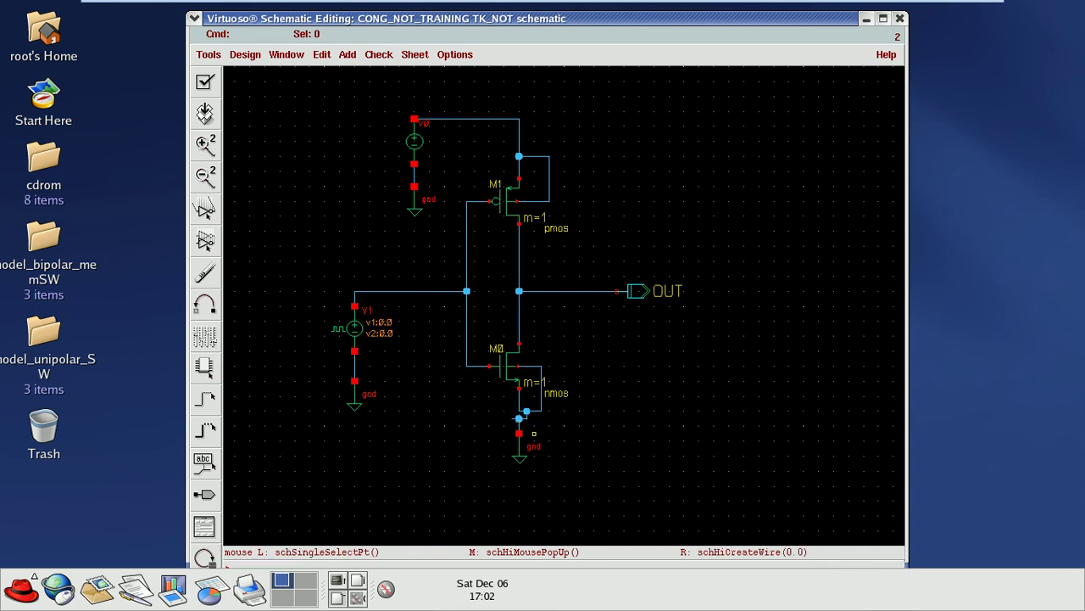
Step: Delete the short leftover wire and rewire the NMOS source to the ground
click(519, 419)
key(Delete)
key(w)
click(519, 419)
click(519, 411)
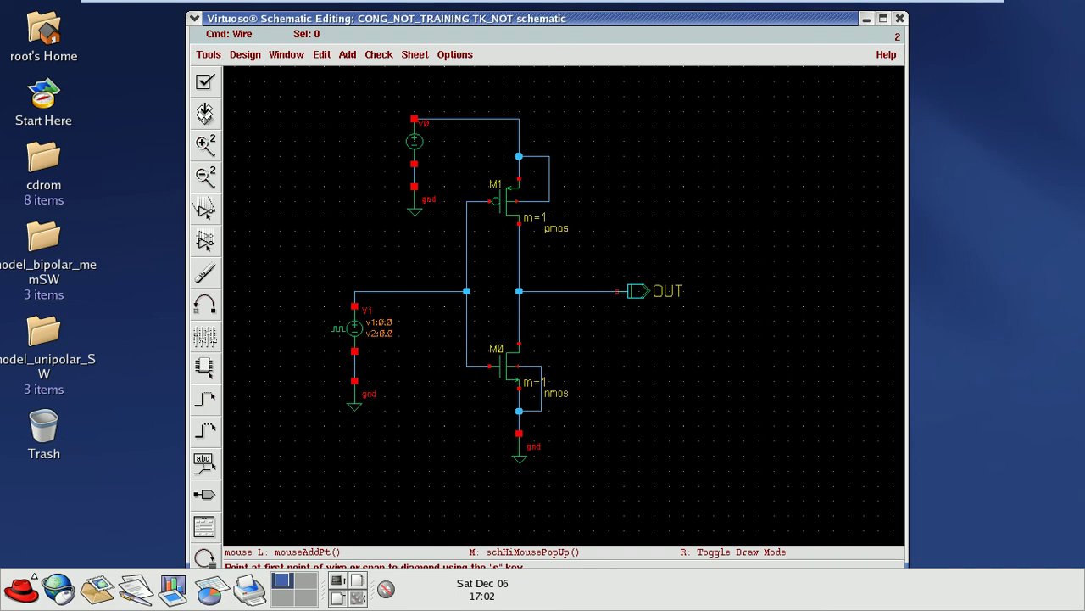
Step: Recheck the reference inverter PDF, then return the virtual machine to full screen
mouse_move(543, 0)
key(ctrl+alt+Return)
key(alt+Tab)
scroll(612, 347, down, 1)
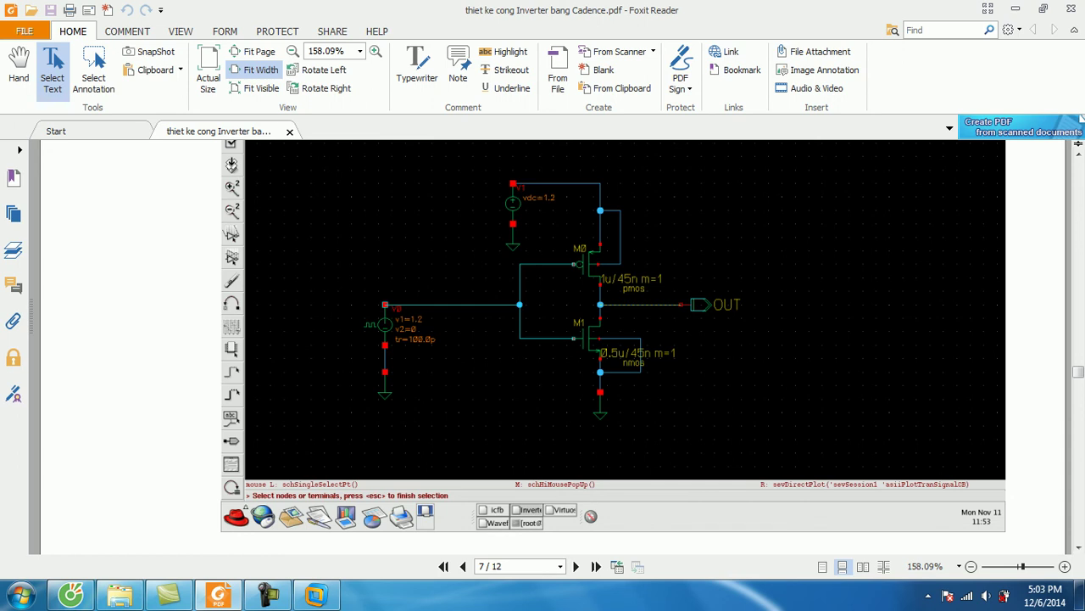
click(315, 595)
click(224, 52)
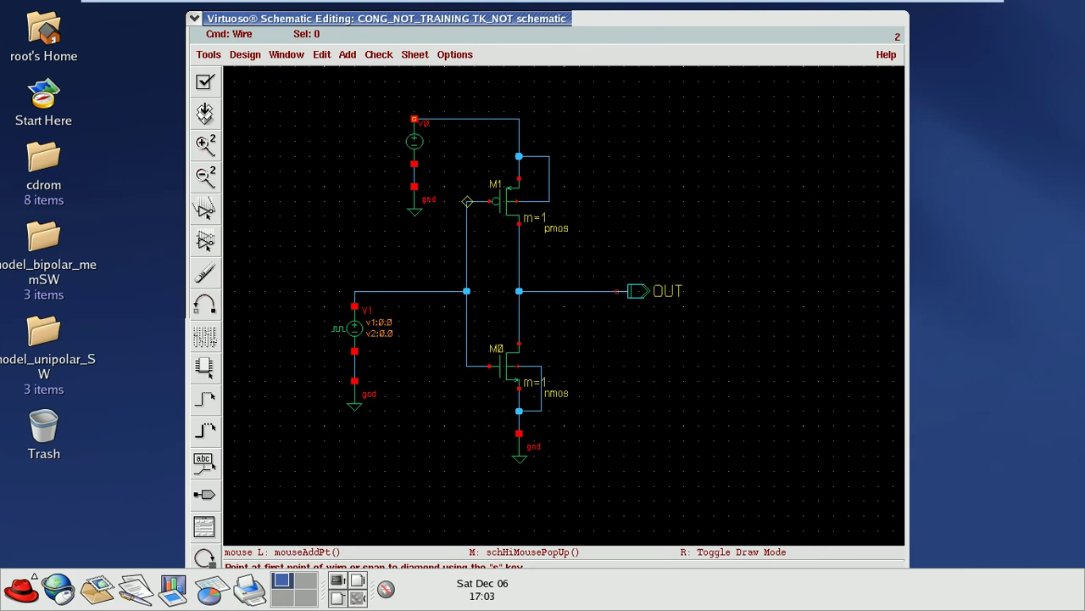
Step: Enter 1.2 as V0's DC voltage in its properties, then close the form after the apply-changes warning
key(Escape)
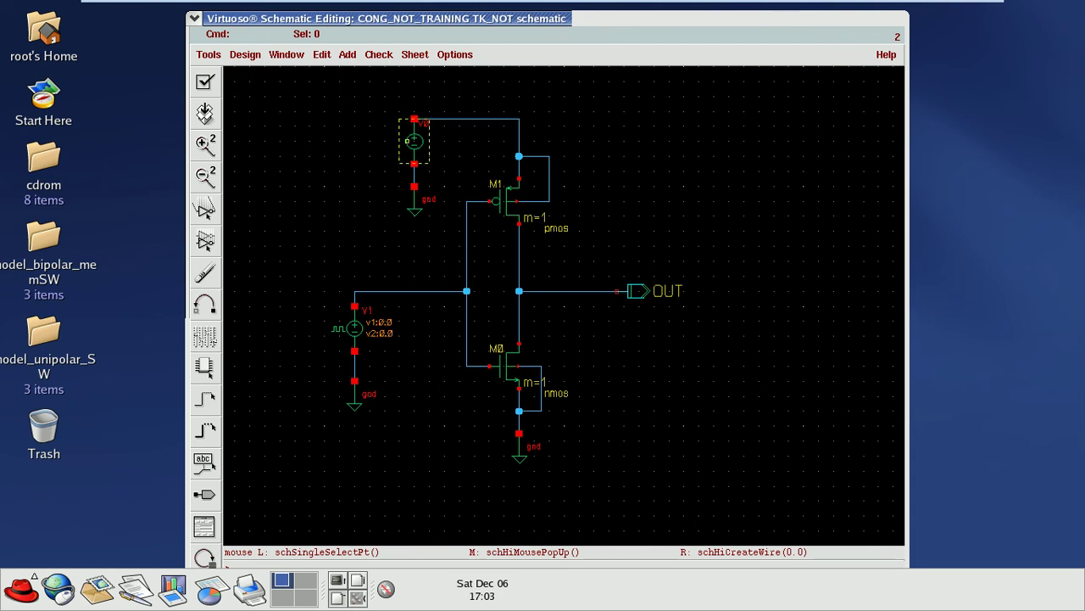
click(414, 141)
key(q)
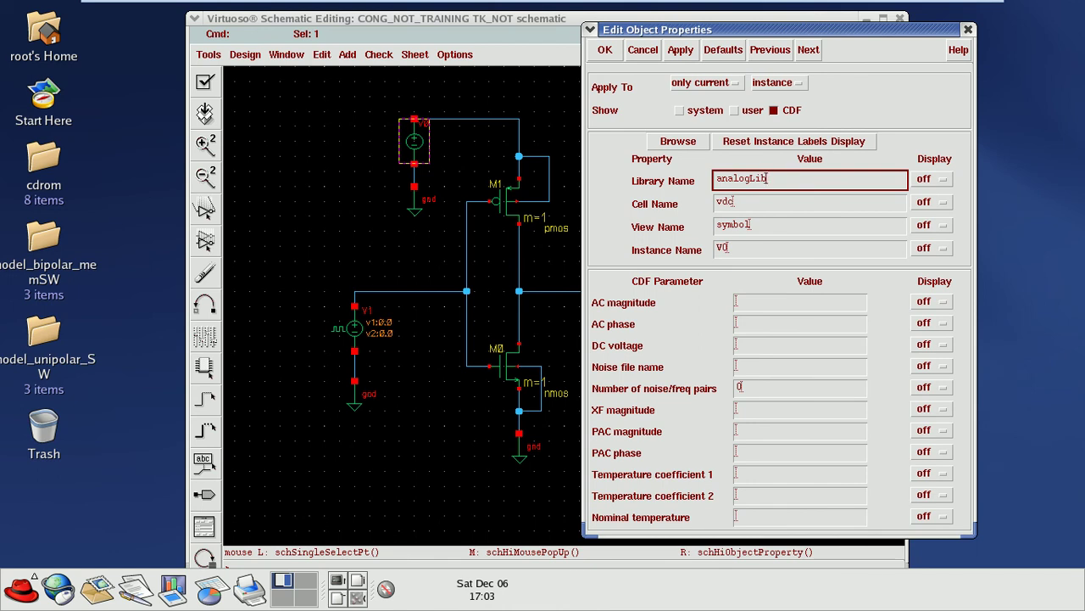
click(799, 345)
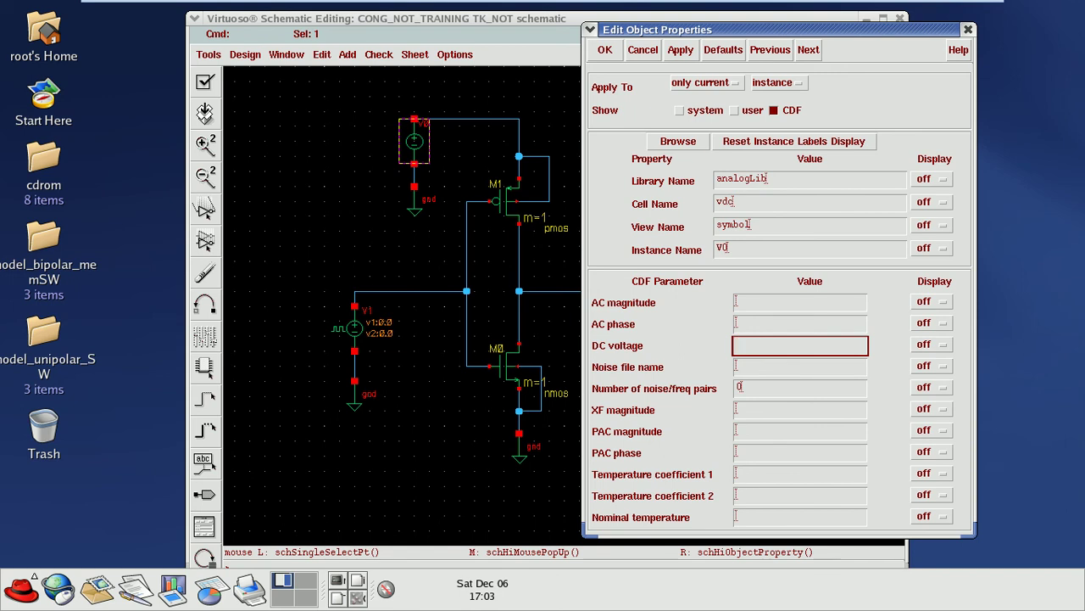
text(1.2)
click(549, 441)
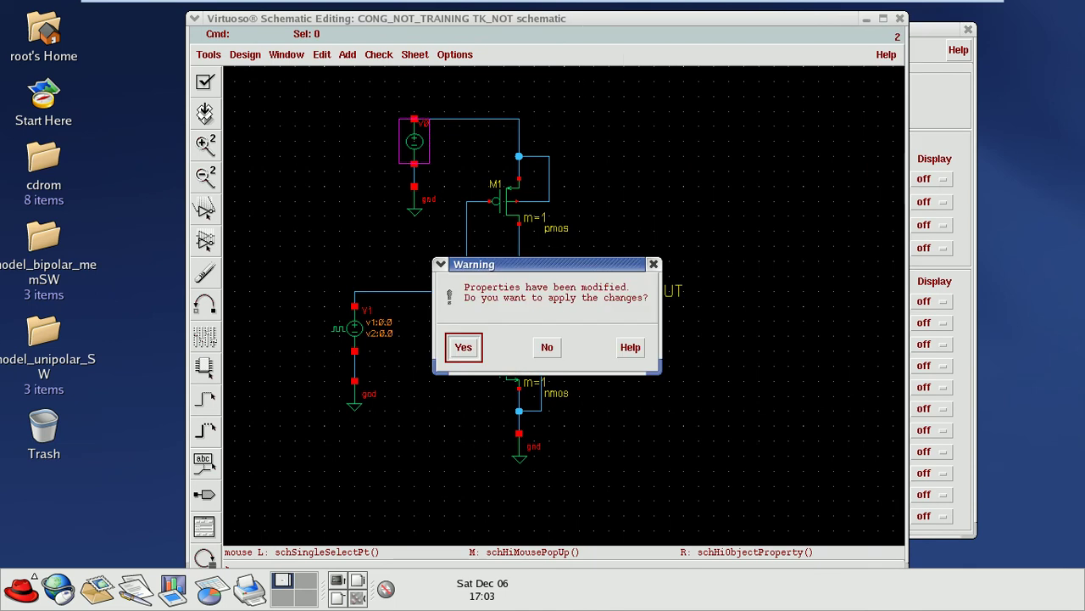
click(654, 263)
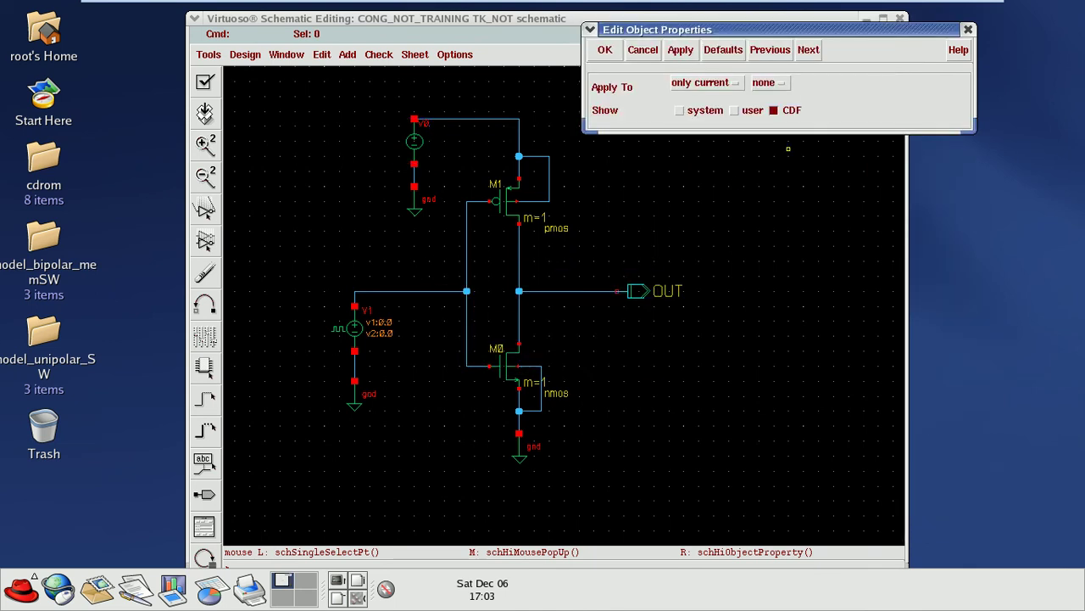
click(967, 28)
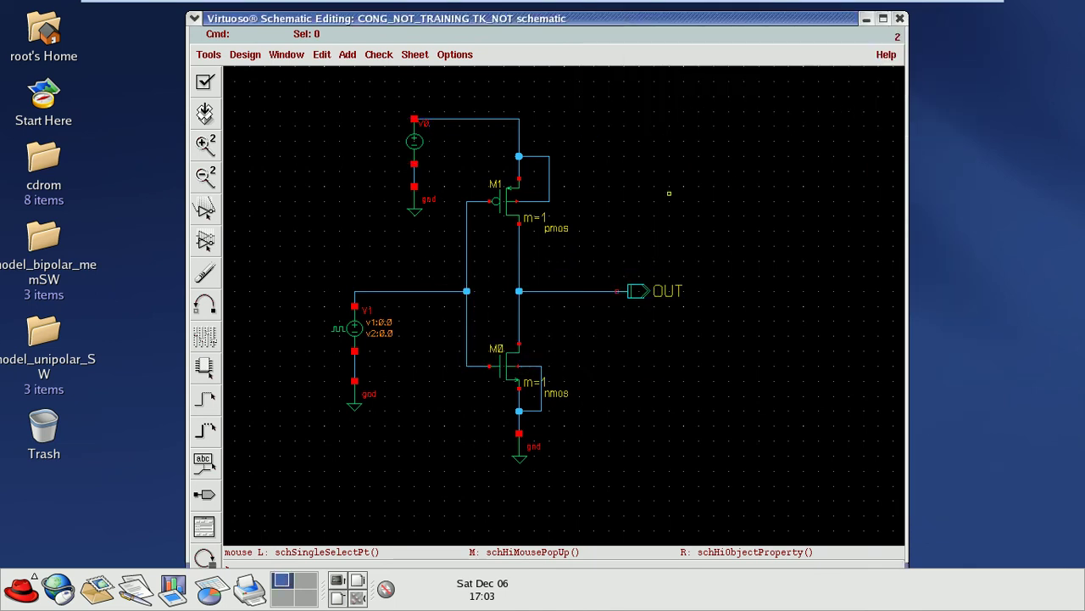
Step: Reopen V0's properties and apply a DC voltage of 1.2 V
click(422, 141)
right_click(422, 141)
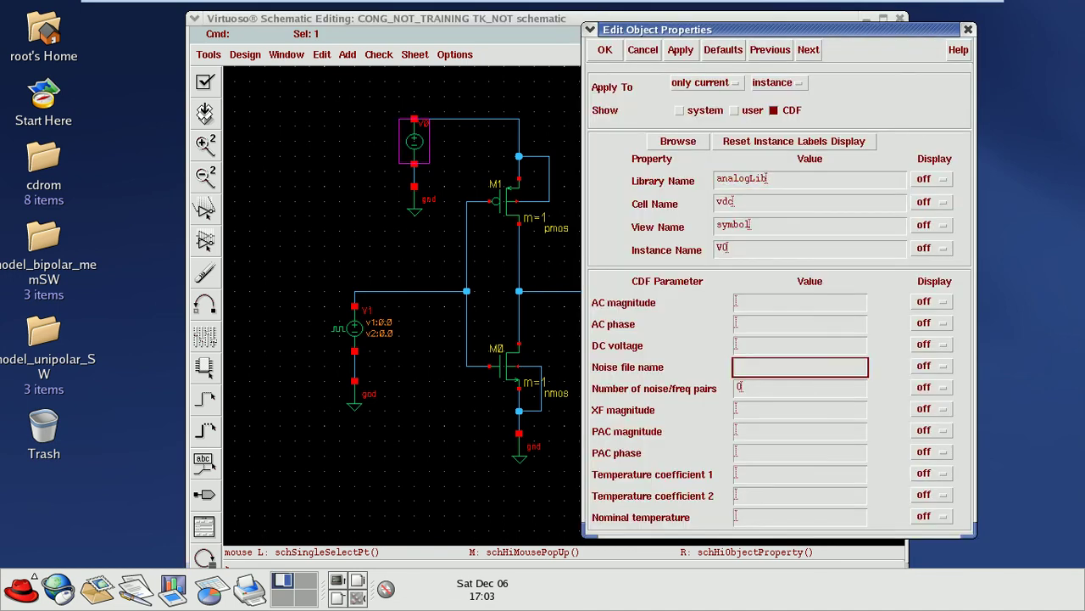
click(800, 345)
text(1.2)
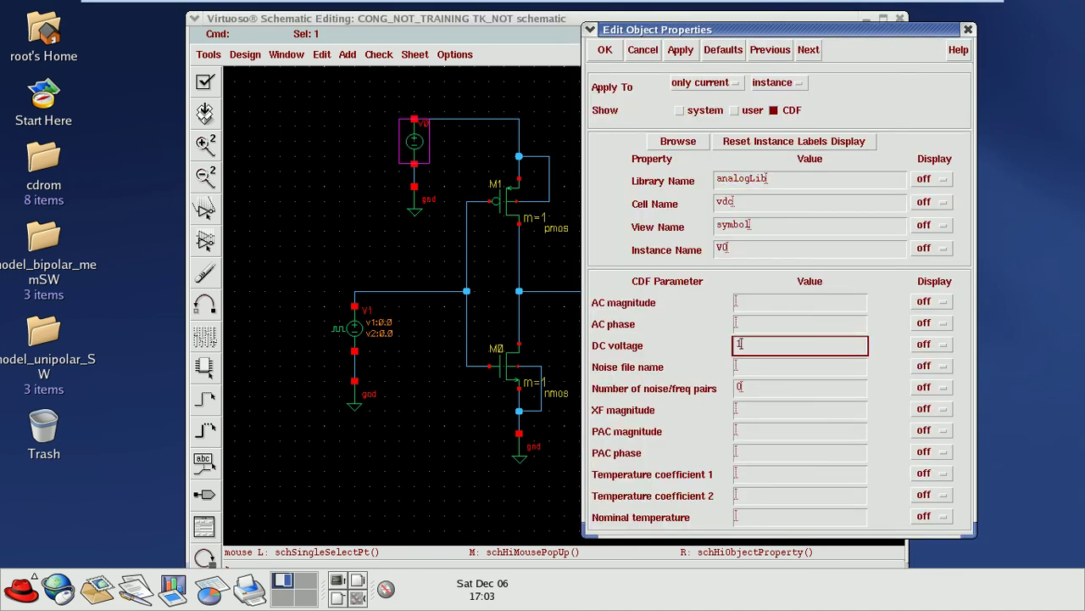
text( V)
click(605, 49)
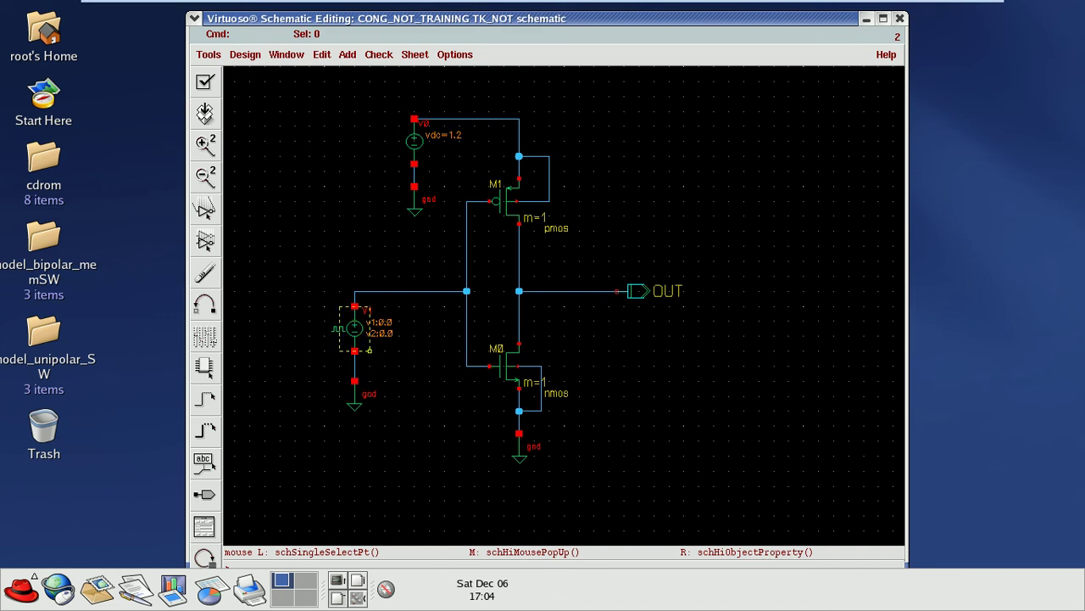
Step: Open pulse source V1's properties and set Voltage 1 to 1.2 V
click(354, 328)
right_click(362, 336)
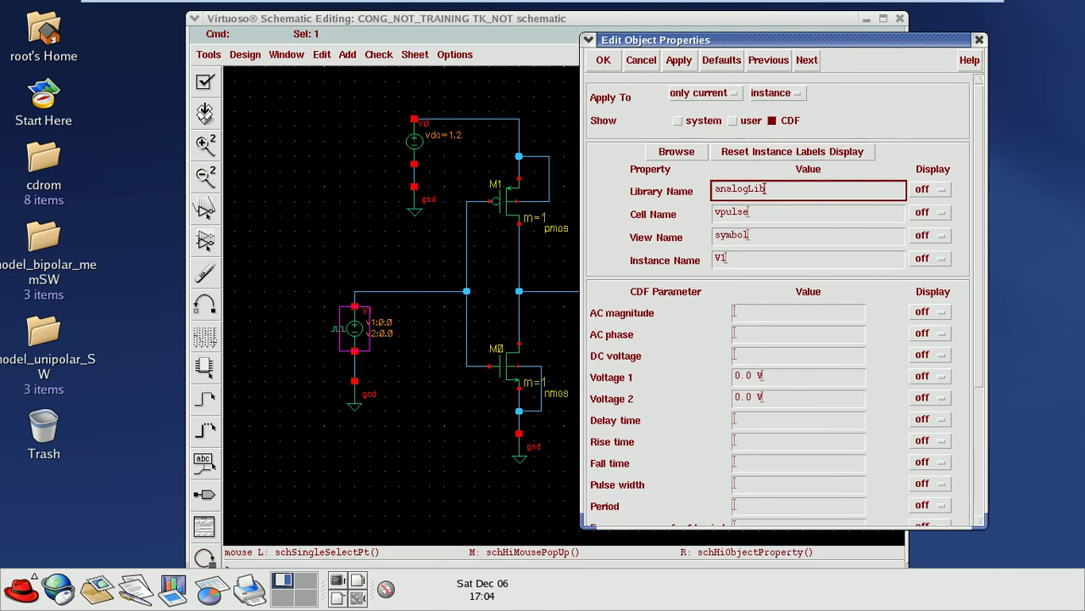
double_click(743, 374)
text(1.2)
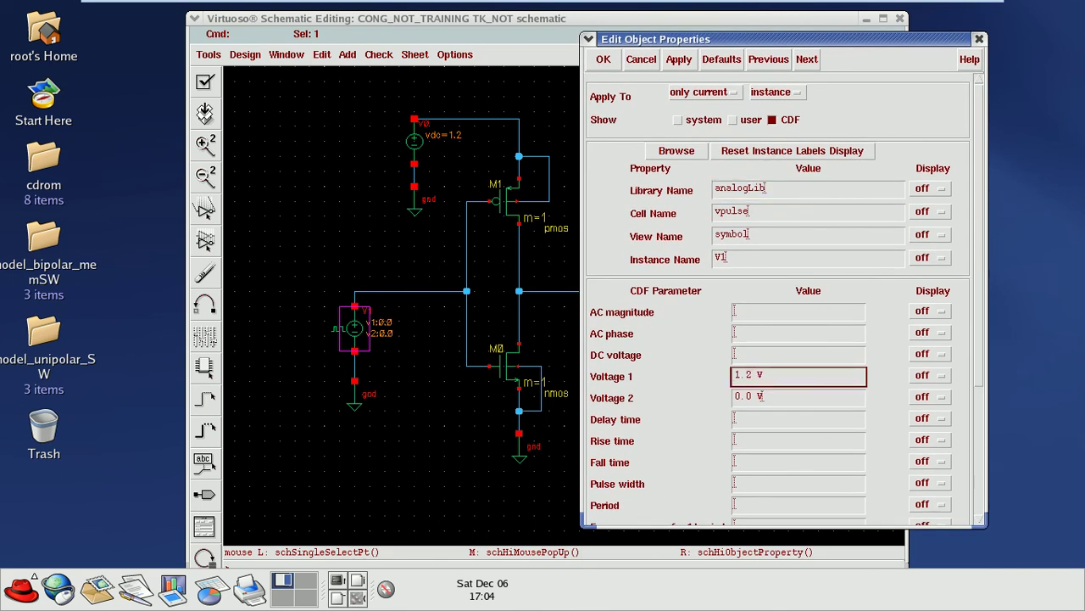
scroll(779, 299, down, 3)
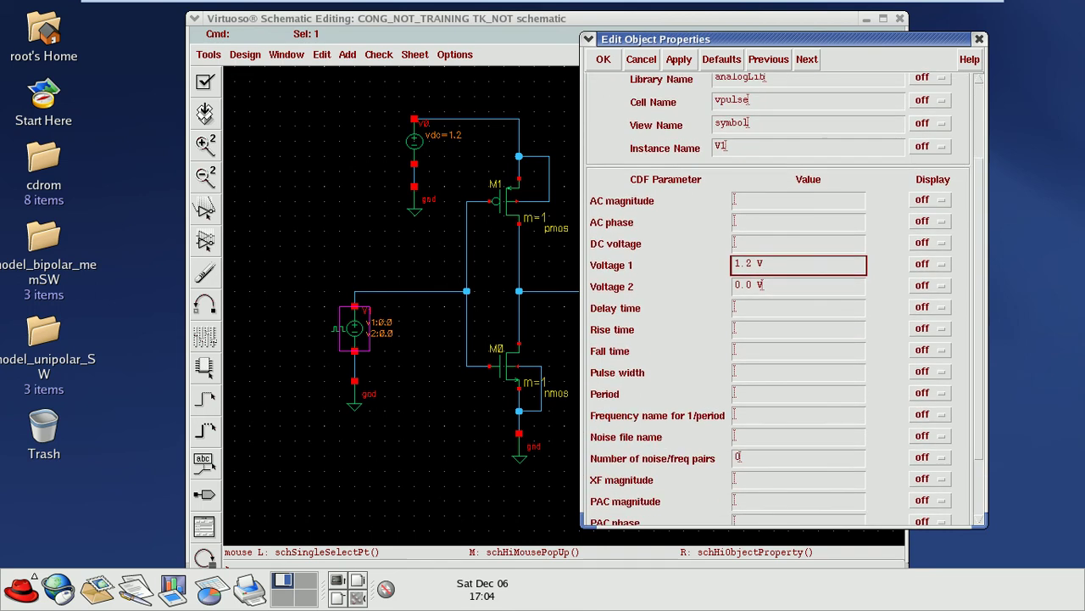
scroll(779, 300, down, 1)
Step: Give V1 100p rise and fall times, 2n pulse width and 4n period, and apply
click(798, 301)
text(100)
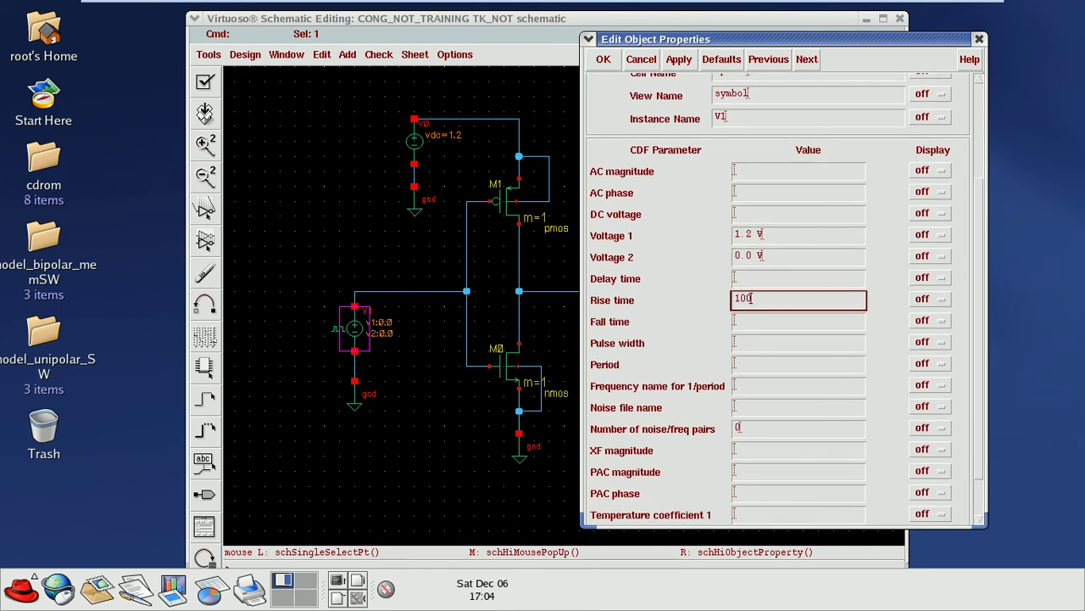
text(P)
key(BackSpace)
text(p s)
key(Tab)
text(100p s)
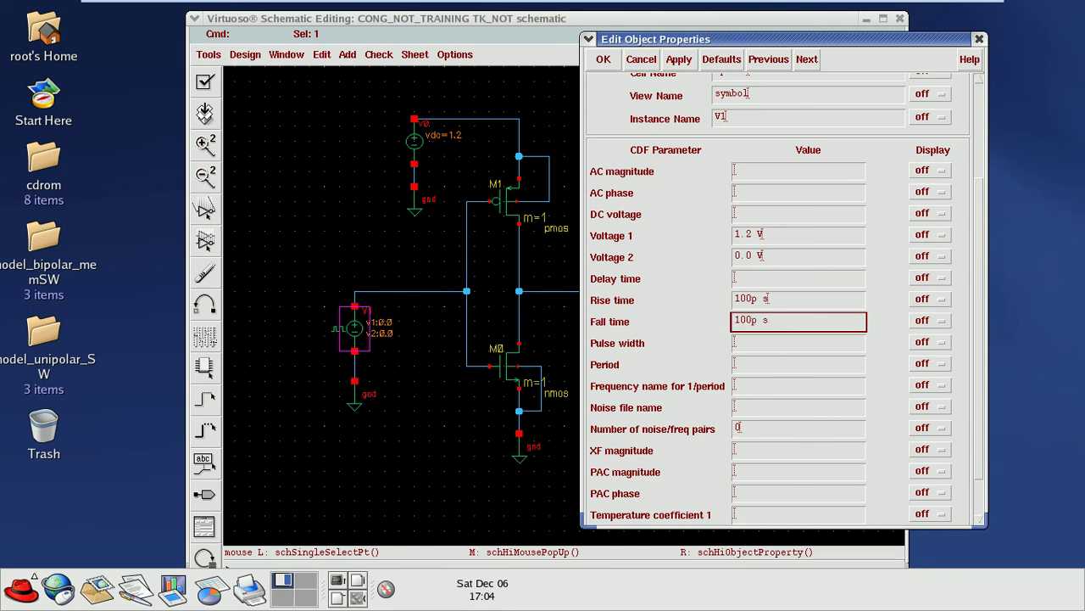
key(Tab)
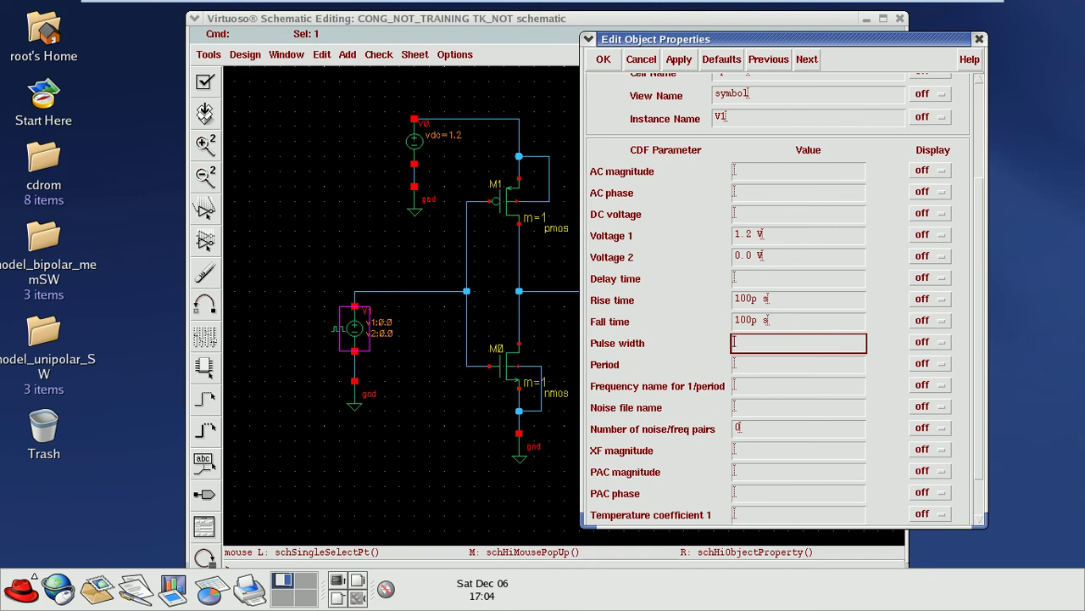
text(2n s)
key(Tab)
text(4)
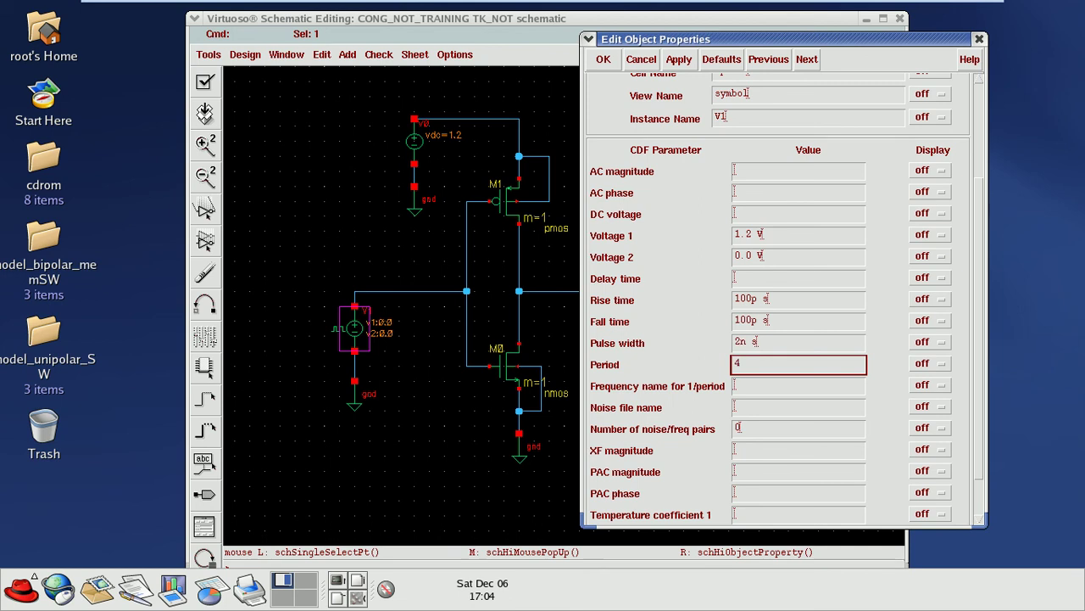
text(n s)
click(602, 58)
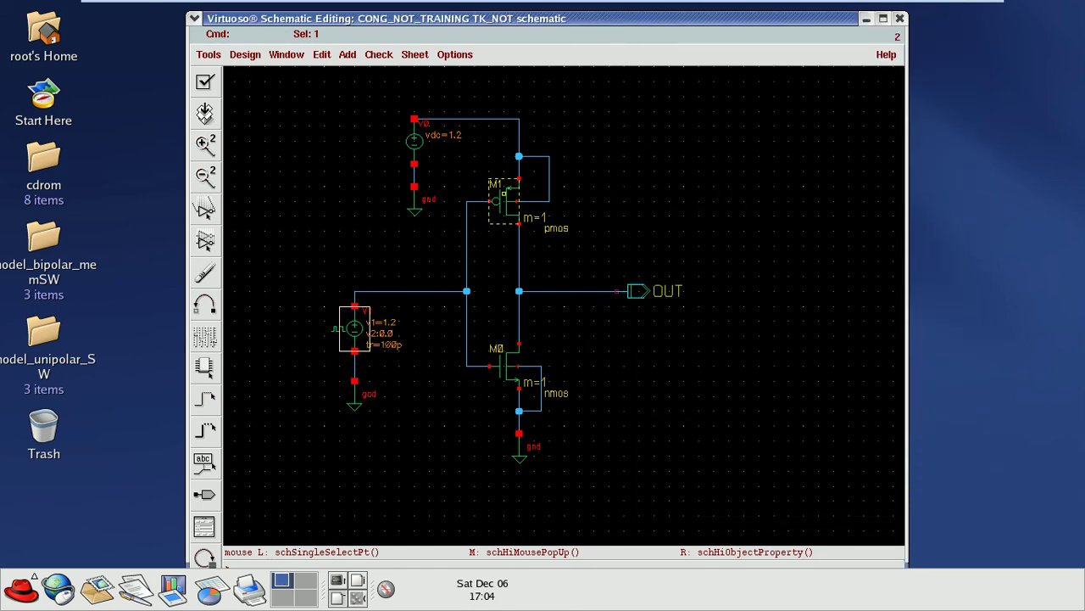
Step: Set pmos M1's width to 1u and length to 45n in its properties
click(502, 208)
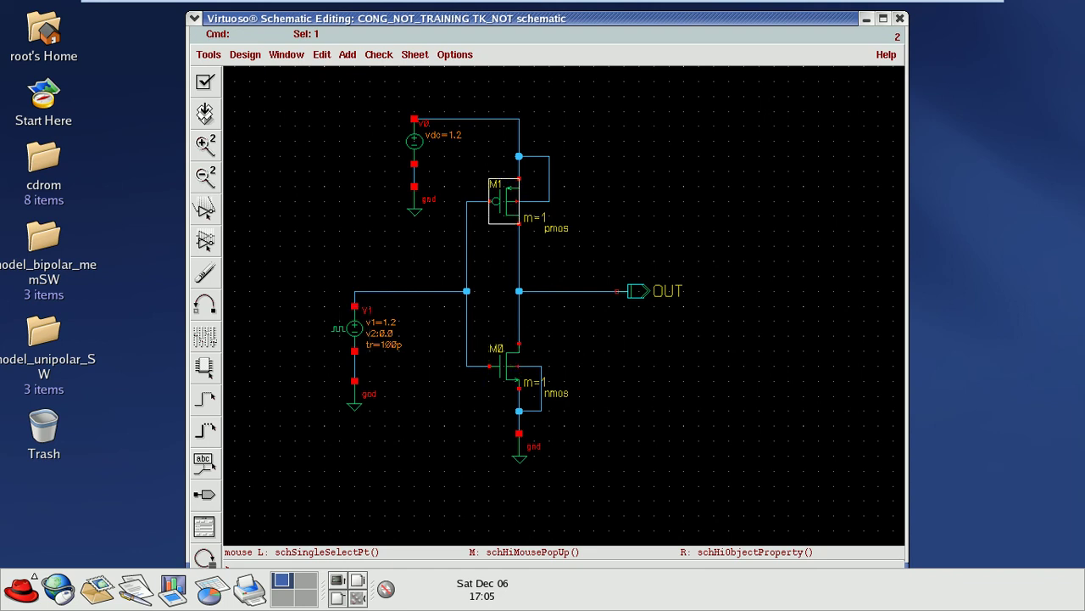
key(q)
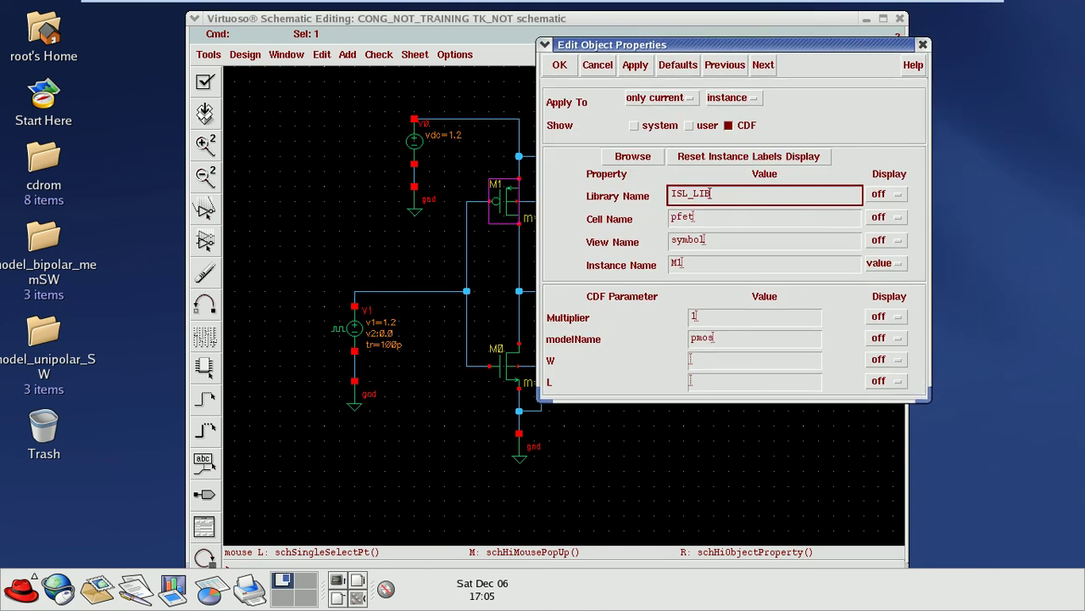
click(755, 361)
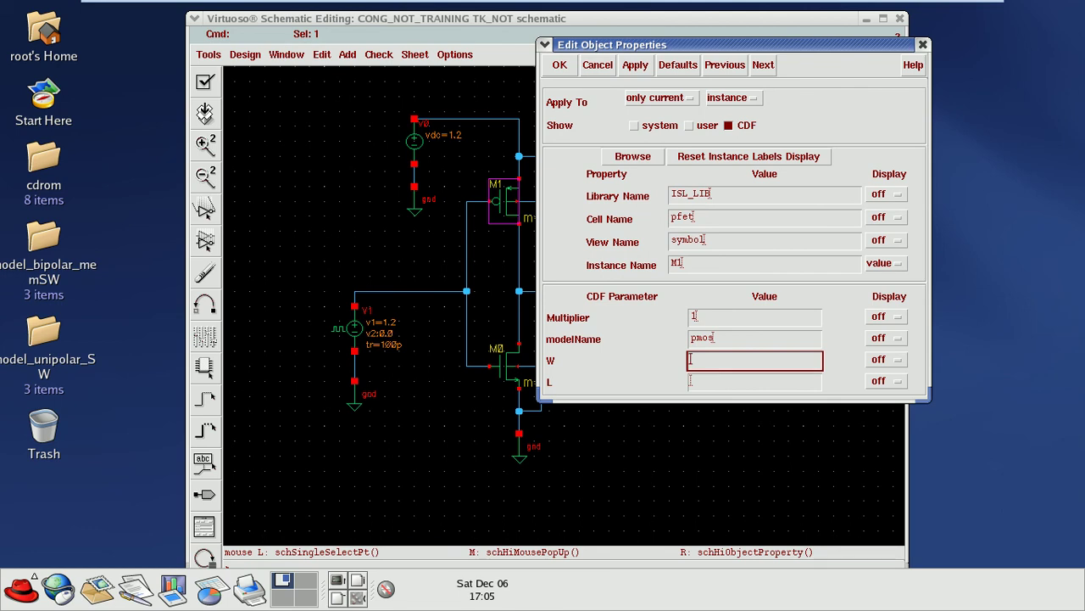
text(1u)
click(691, 380)
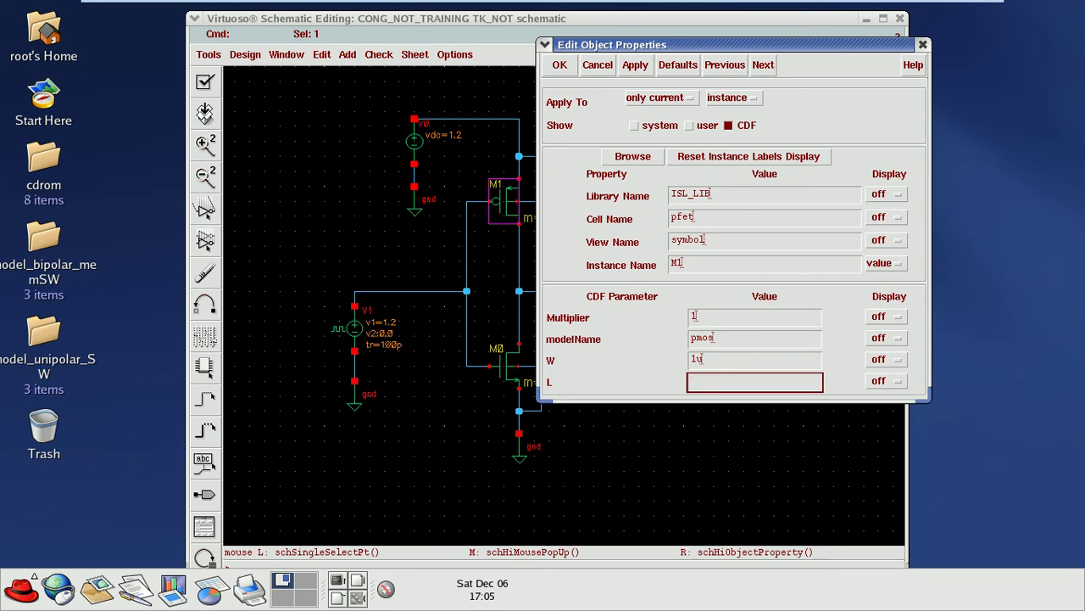
text(45n)
key(Return)
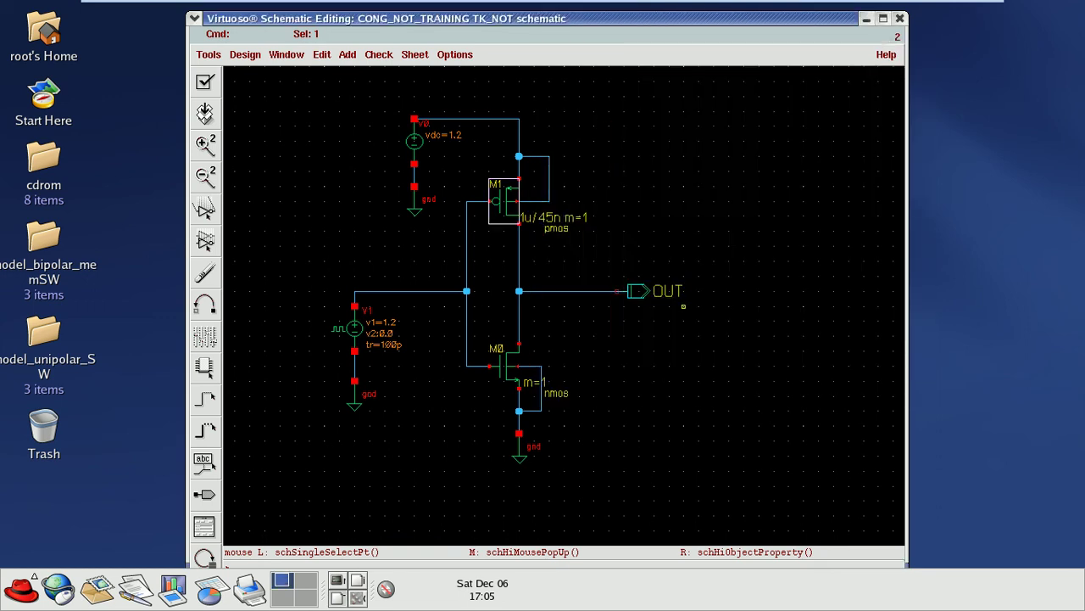
Step: Size nmos M0 to 1u width and 45n length, then check and save the schematic
click(512, 373)
key(q)
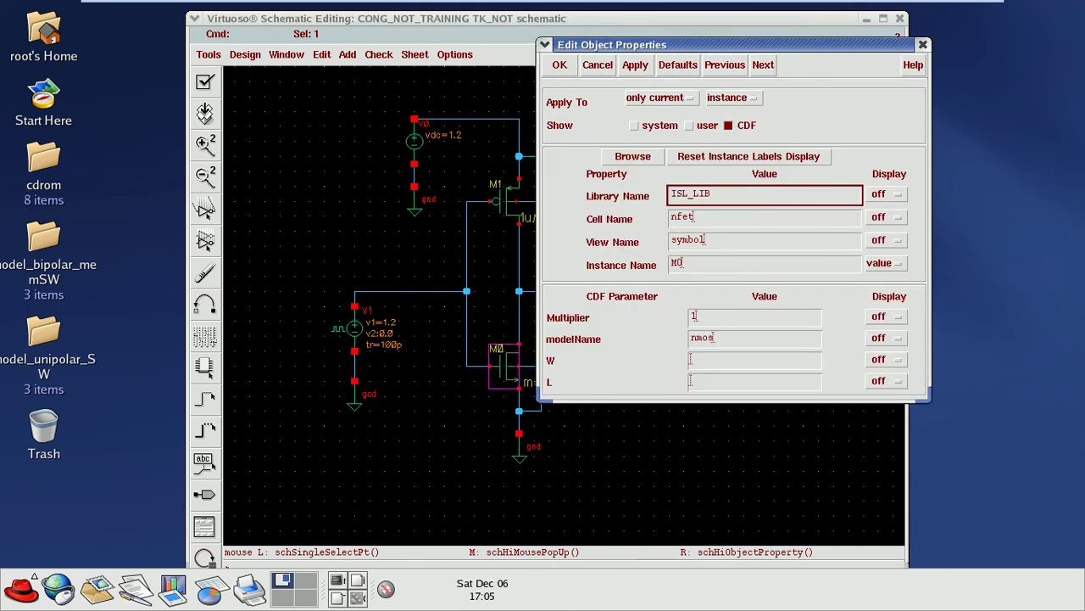
click(755, 360)
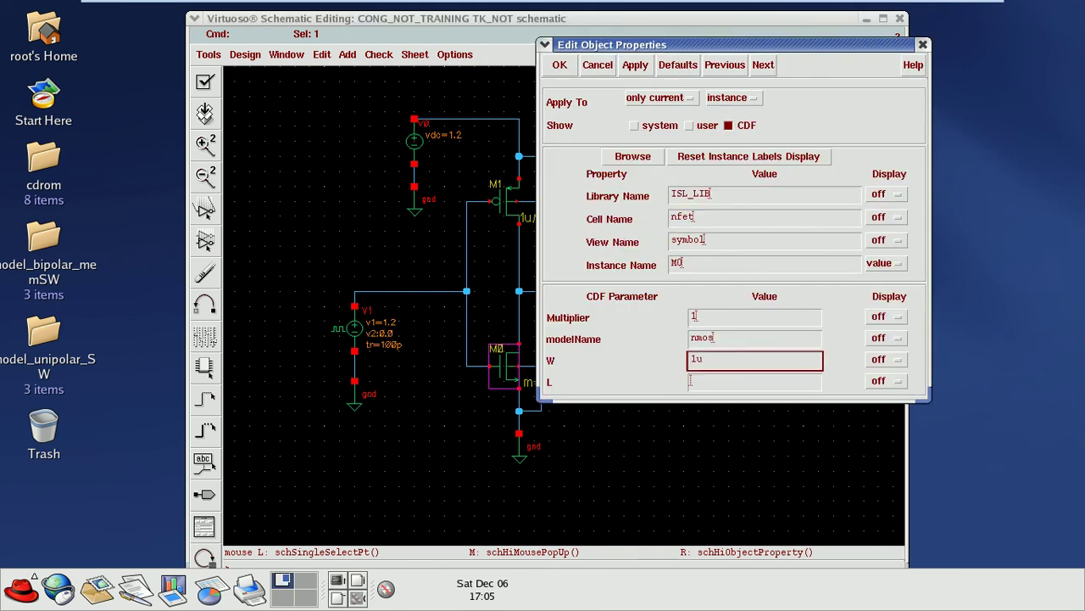
key(Tab)
text(45n)
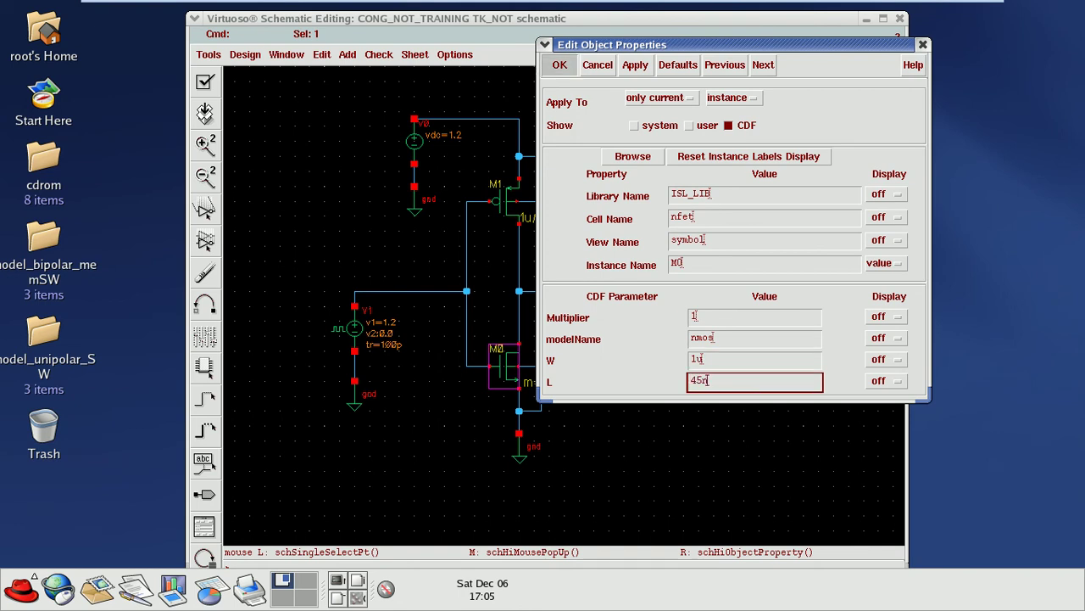
key(Return)
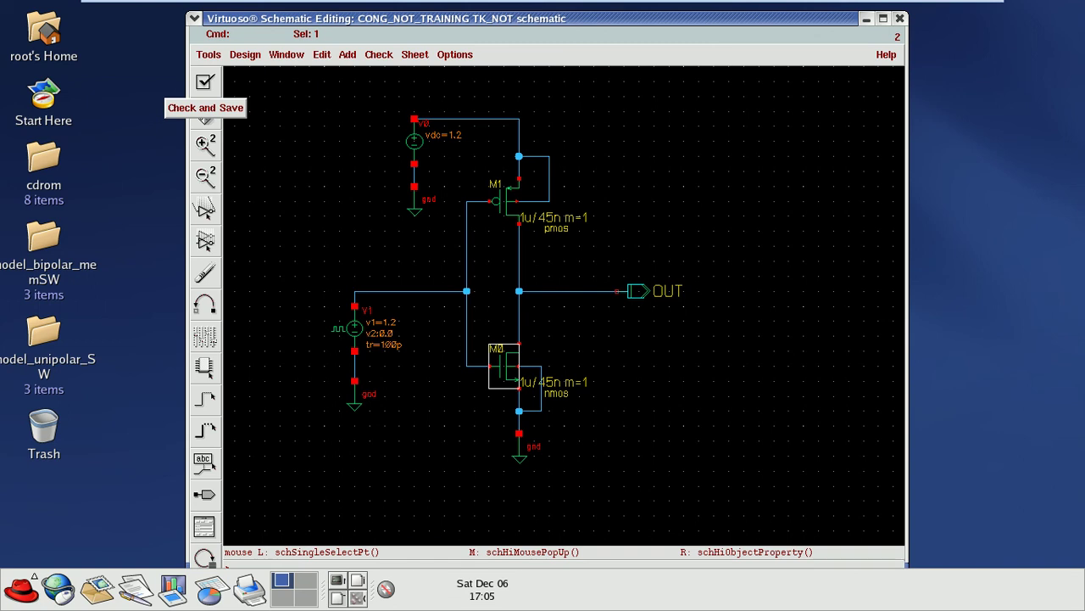
click(204, 81)
Step: Check and save TK_NOT again and launch the Analog Design Environment from Tools
click(205, 82)
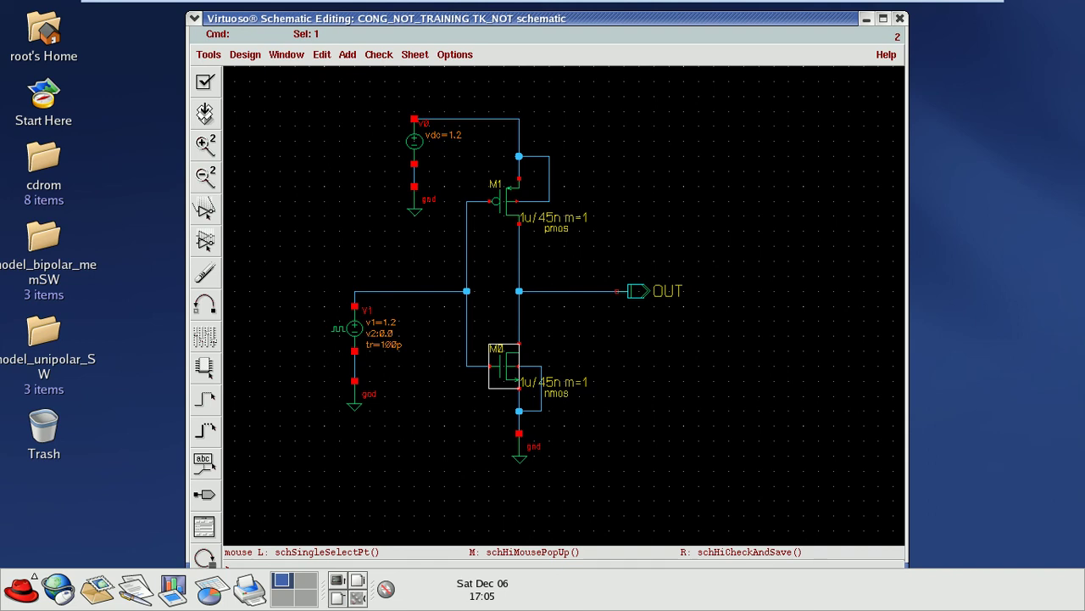
click(209, 54)
click(209, 54)
click(209, 54)
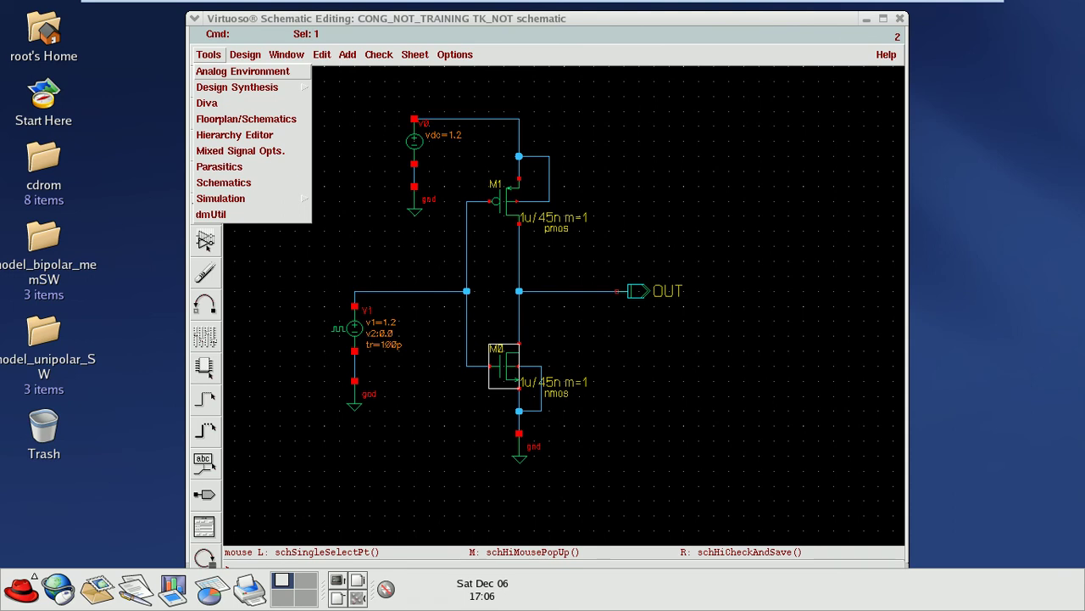
key(Escape)
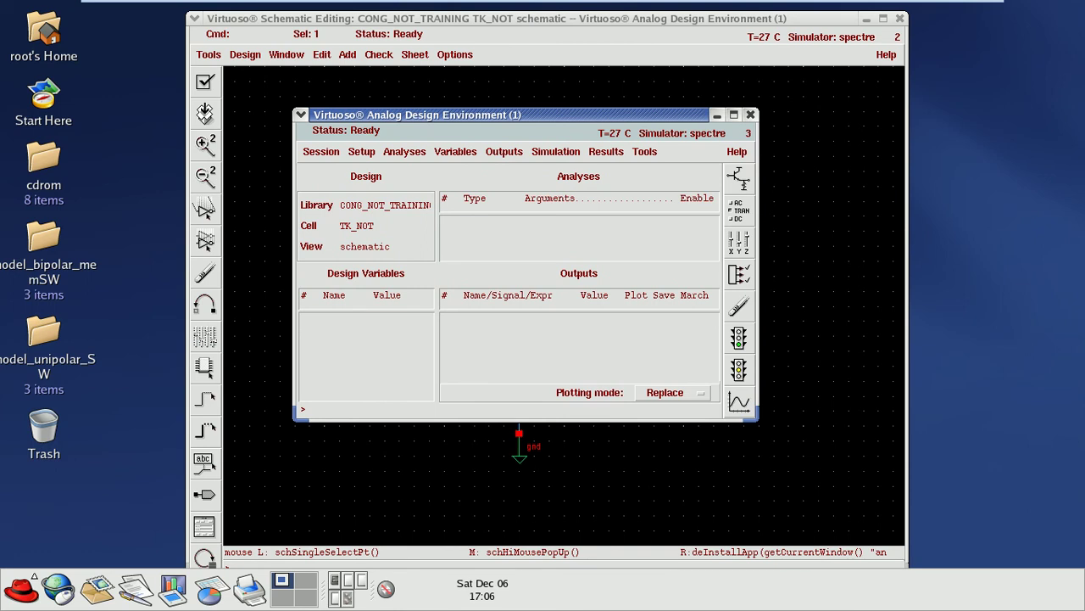
Step: Change the ADE session's waveform tool from WaveScan to AWD in Session Options
key(alt+s)
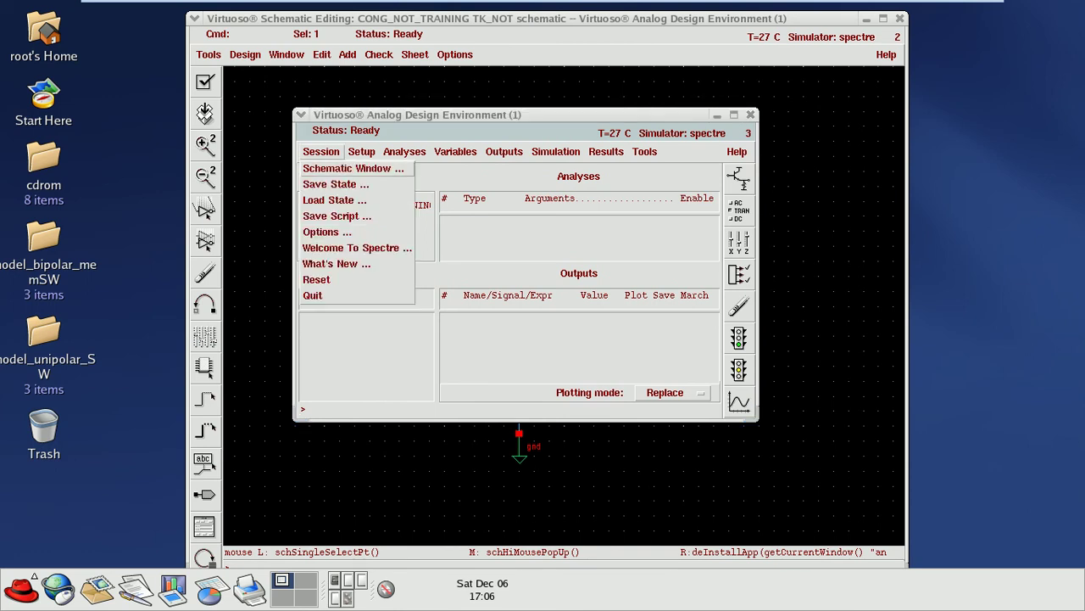
key(Down)
key(Down)
key(Down)
key(Down)
key(Return)
key(Return)
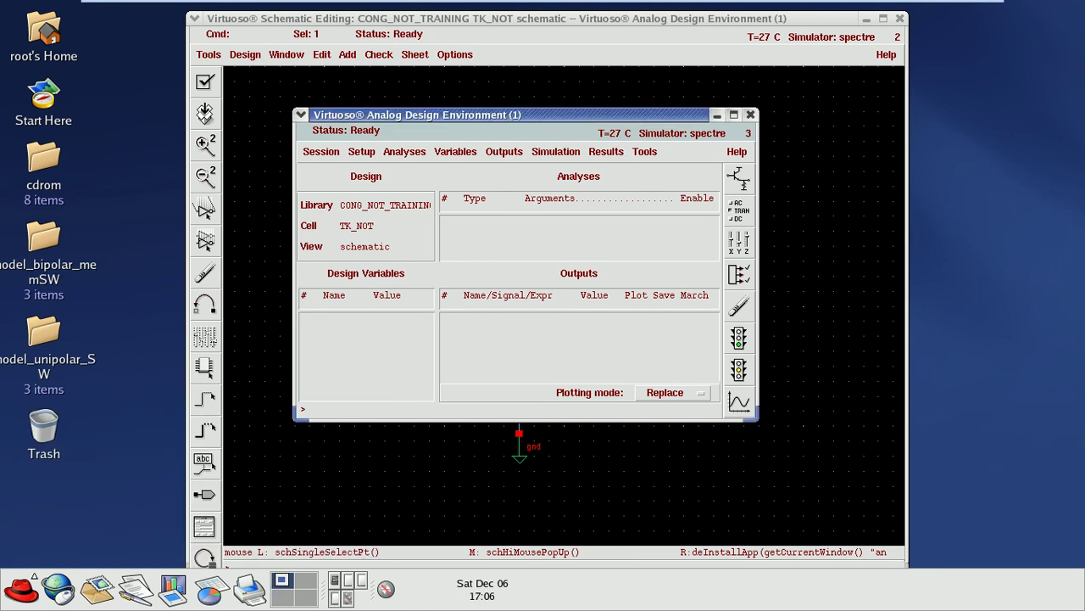
key(alt+s)
key(Down)
key(Down)
key(Down)
key(Down)
key(Return)
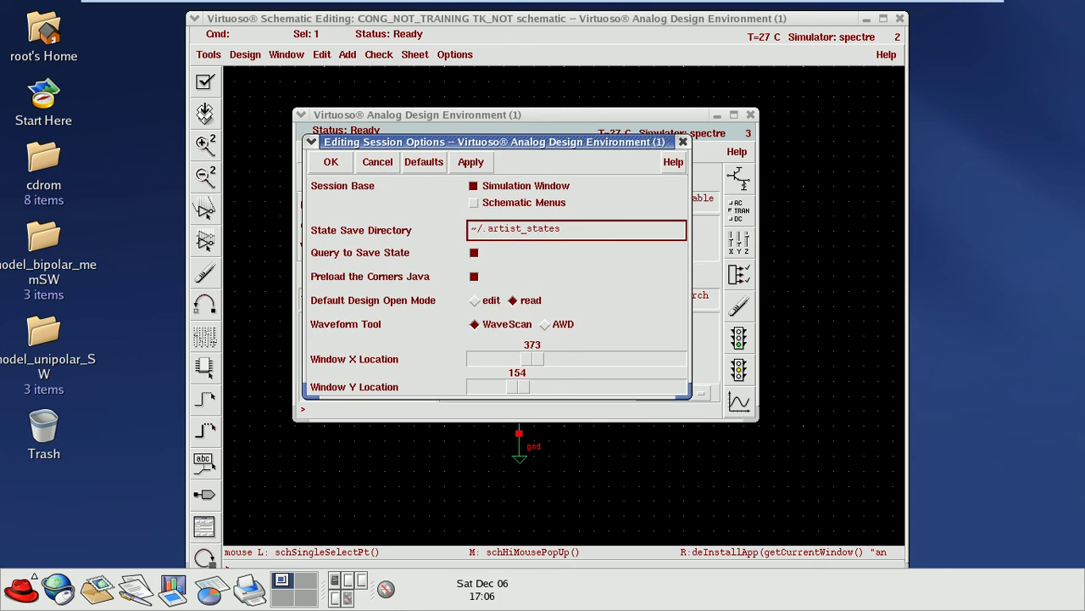
click(544, 324)
key(Return)
key(alt+s)
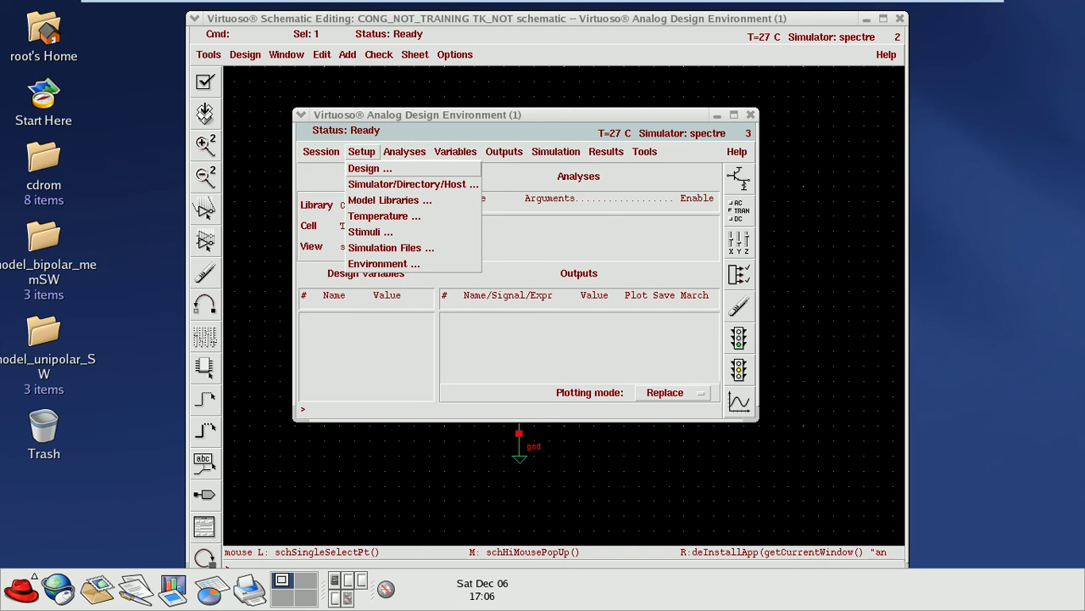
Step: Open Model Library Setup for spectre and bring up the Unix Browser to find a model file
key(m)
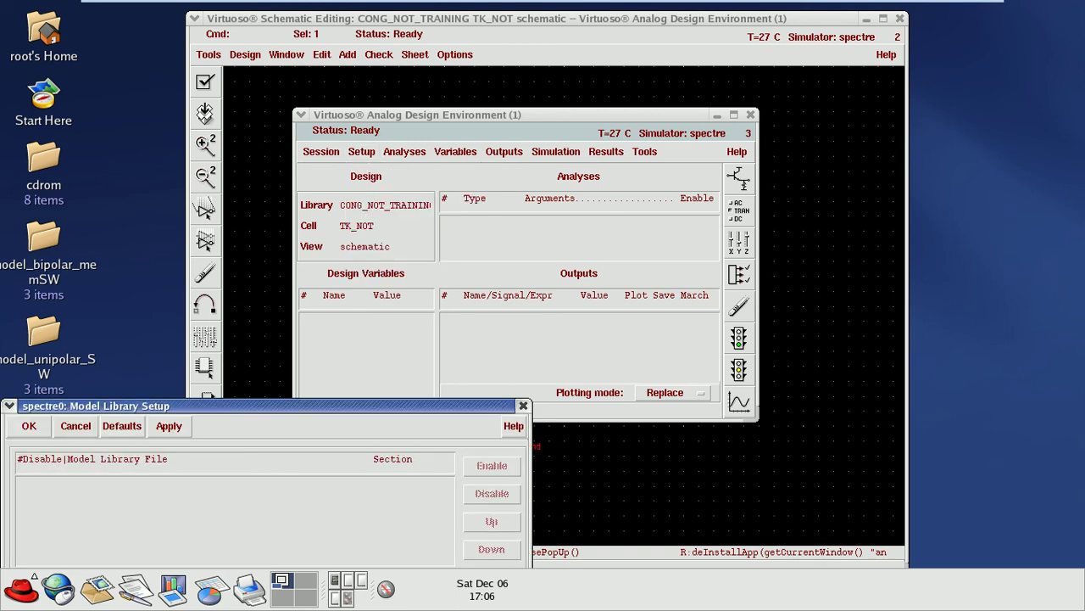
click(523, 405)
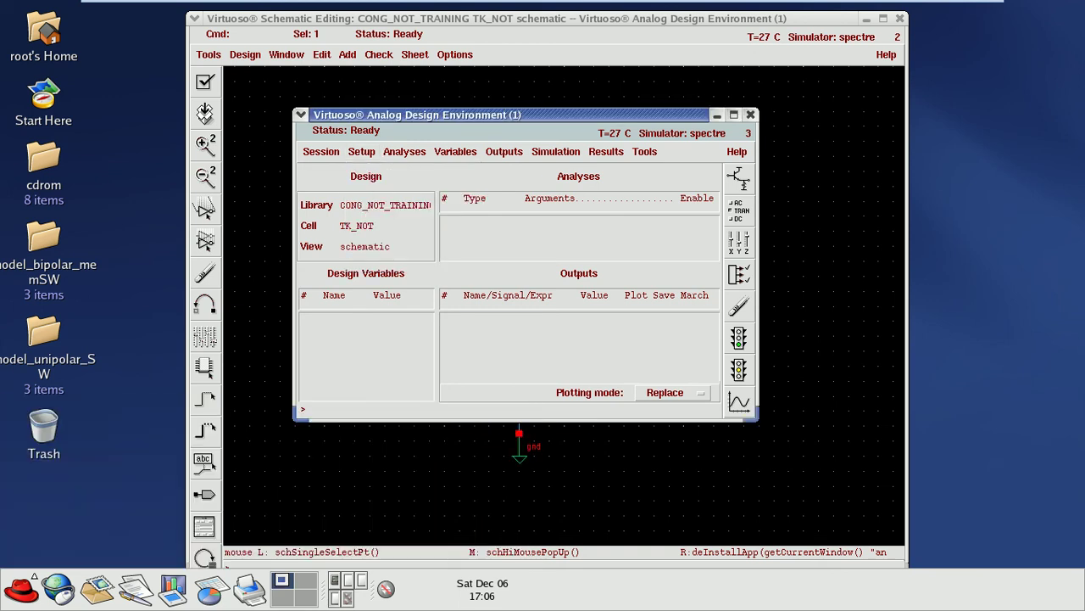
click(361, 151)
key(m)
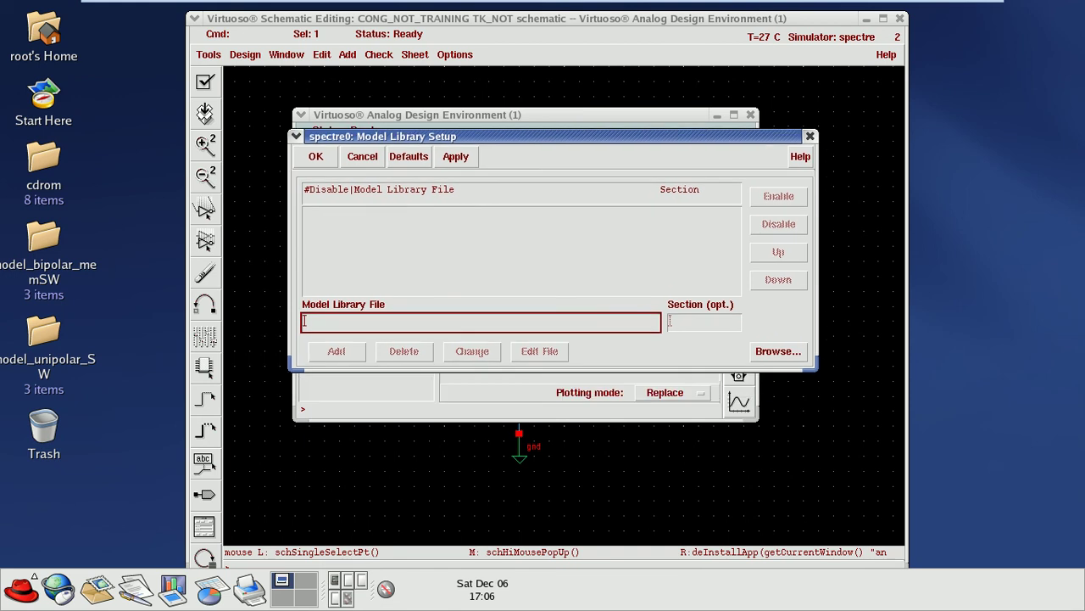
click(779, 351)
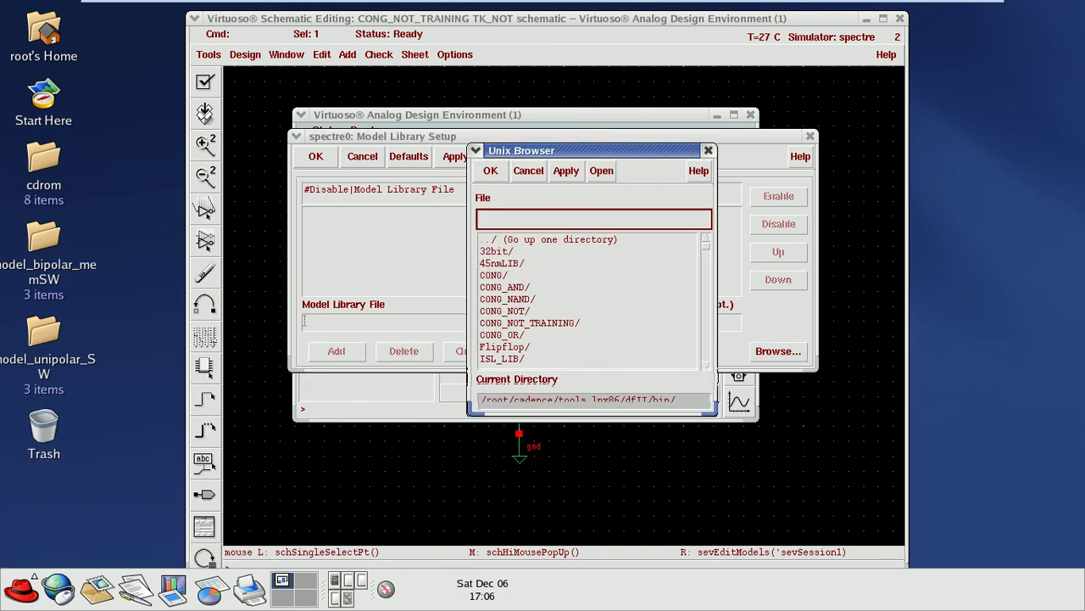
Step: Navigate the Unix Browser through the filesystem into the /root/cadence folder
key(Down)
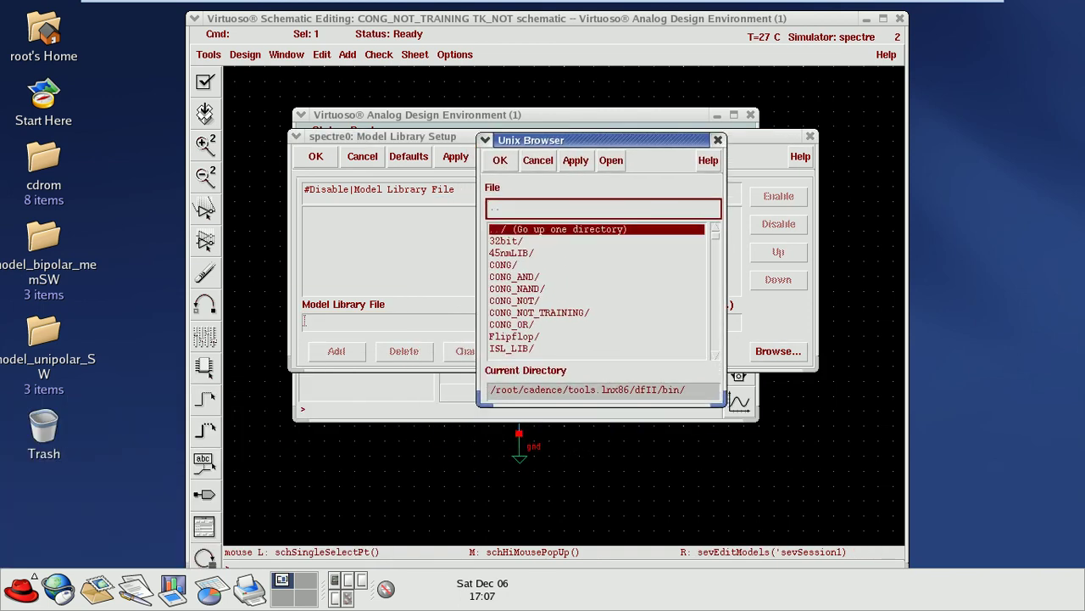
key(Return)
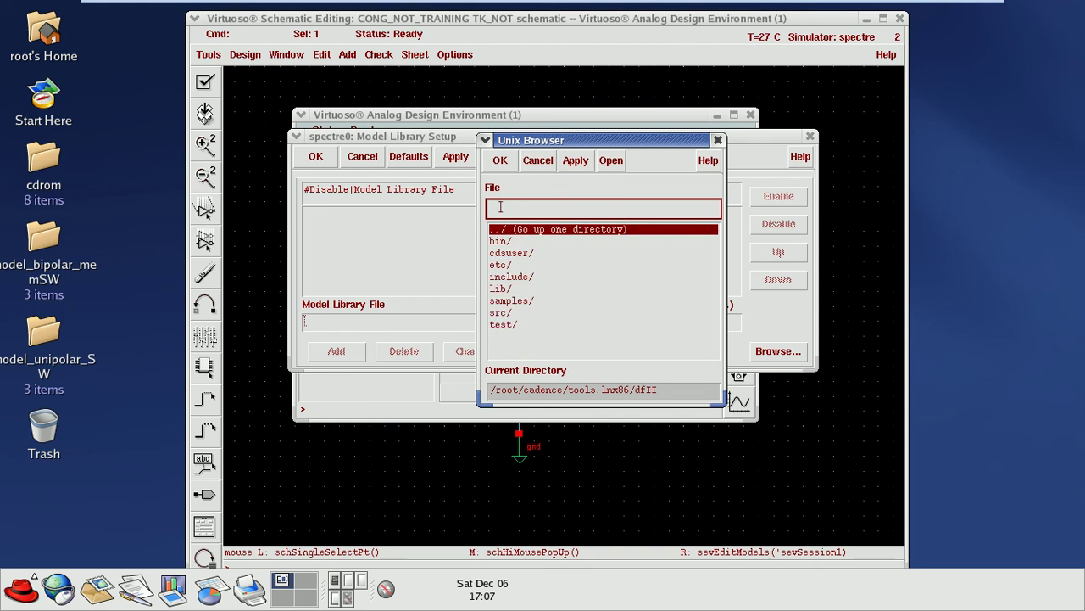
key(Return)
key(Down)
key(Return)
key(Down)
key(Down)
key(Down)
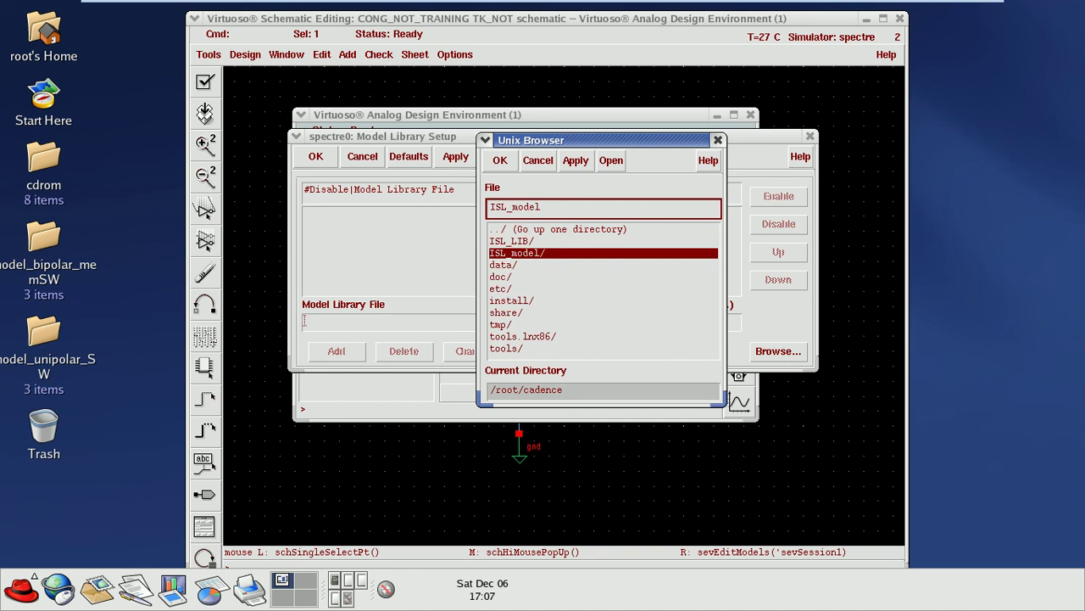
key(Up)
key(Up)
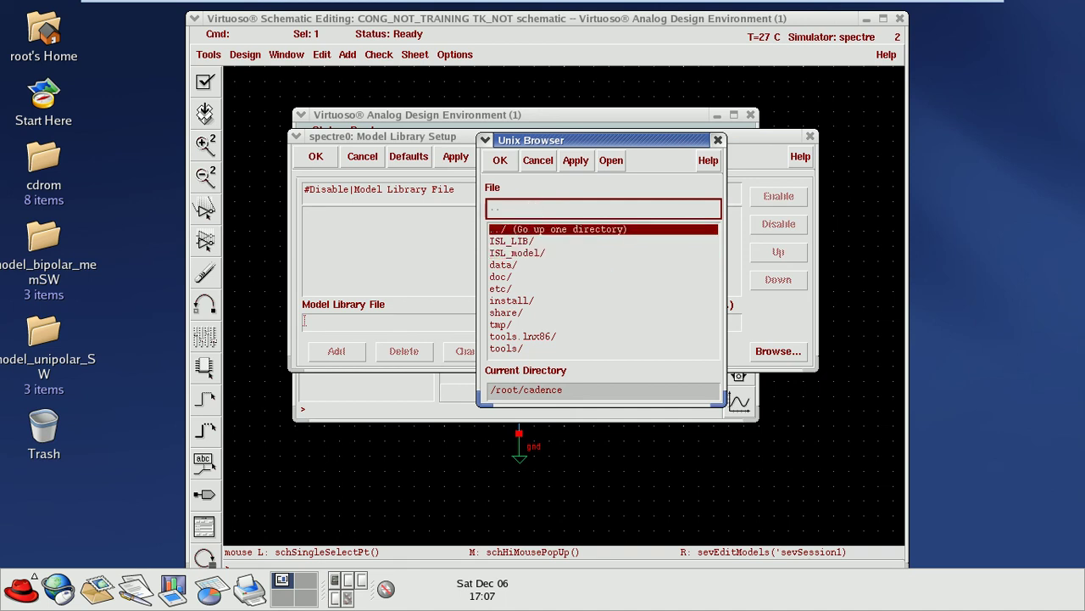
key(Return)
key(Down)
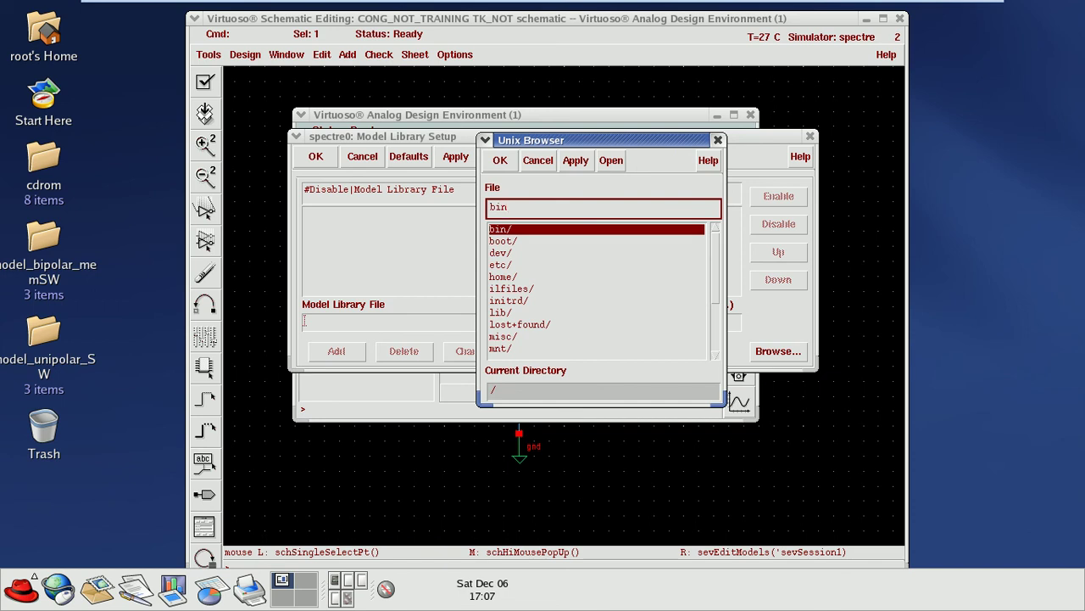
scroll(598, 288, down, 2)
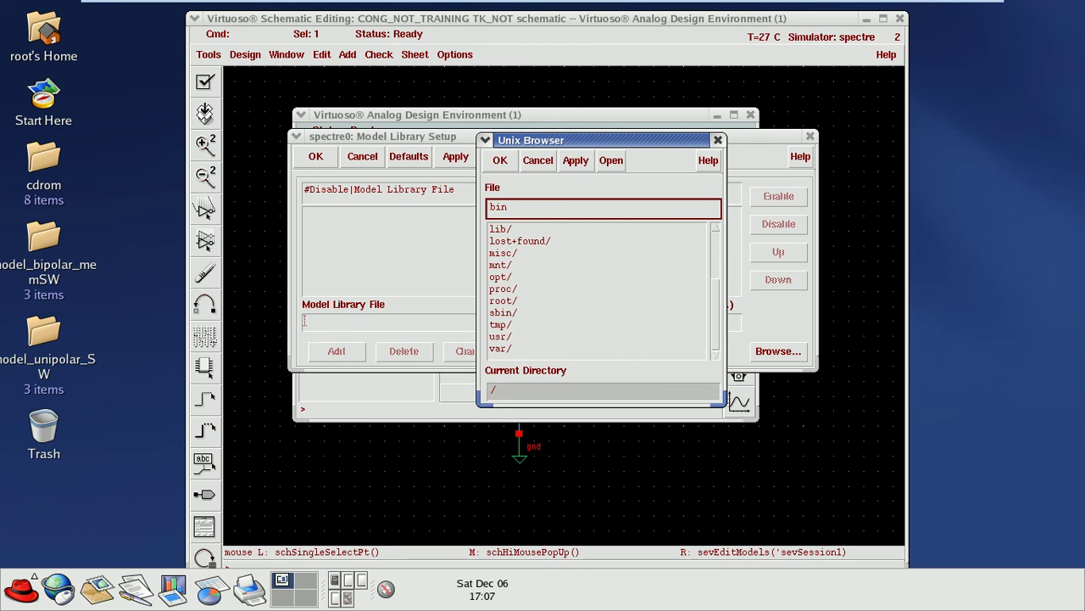
double_click(509, 301)
click(518, 300)
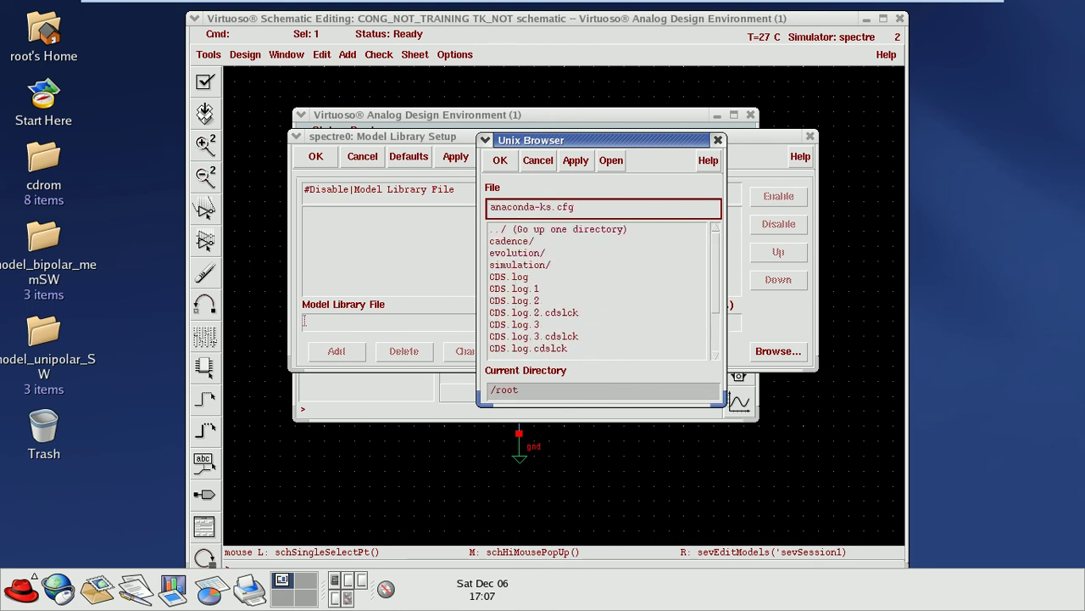
double_click(558, 229)
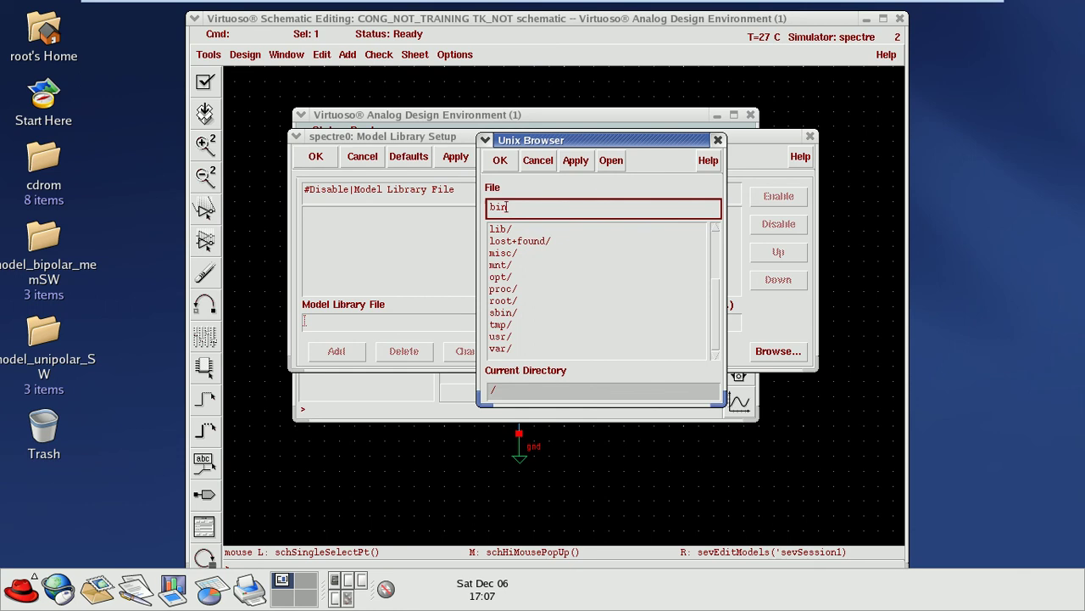
double_click(503, 300)
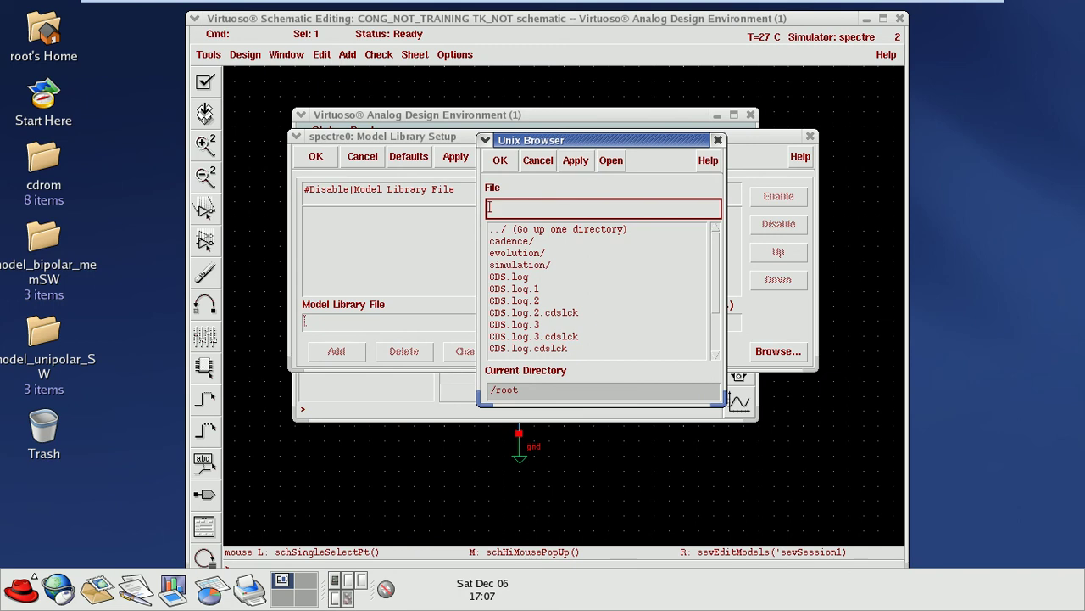
click(512, 241)
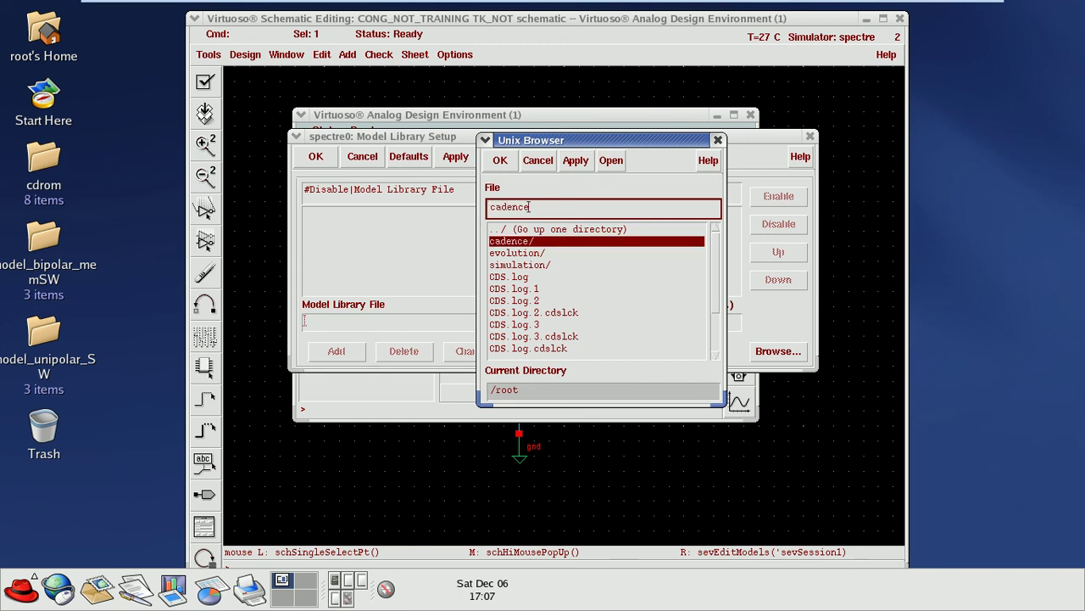
key(Return)
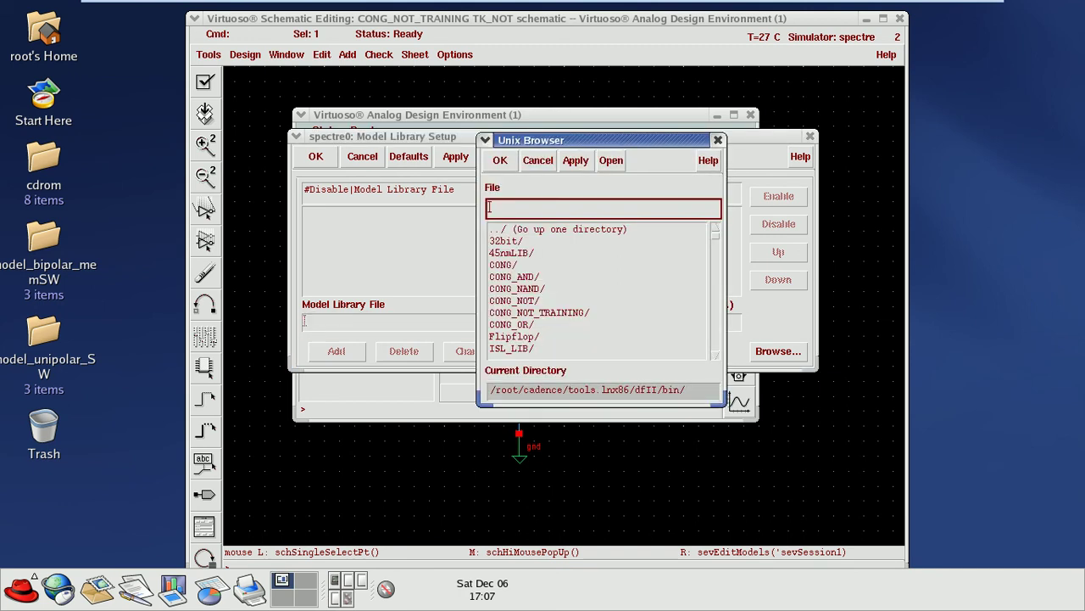
Step: Open ISL_model, choose 45nm.scs and add it to the model library list
text(..)
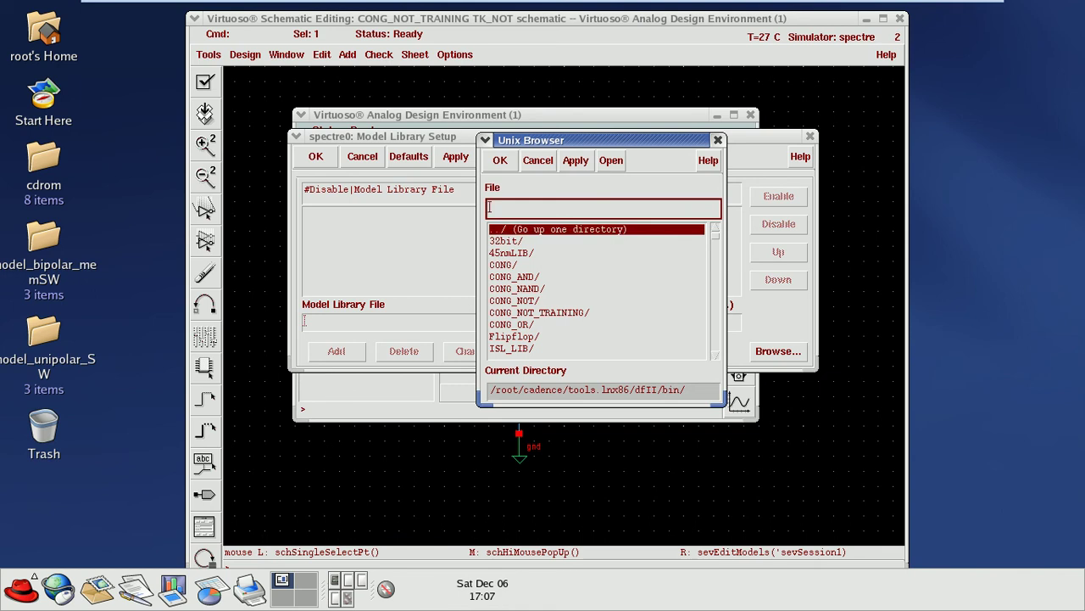
key(Return)
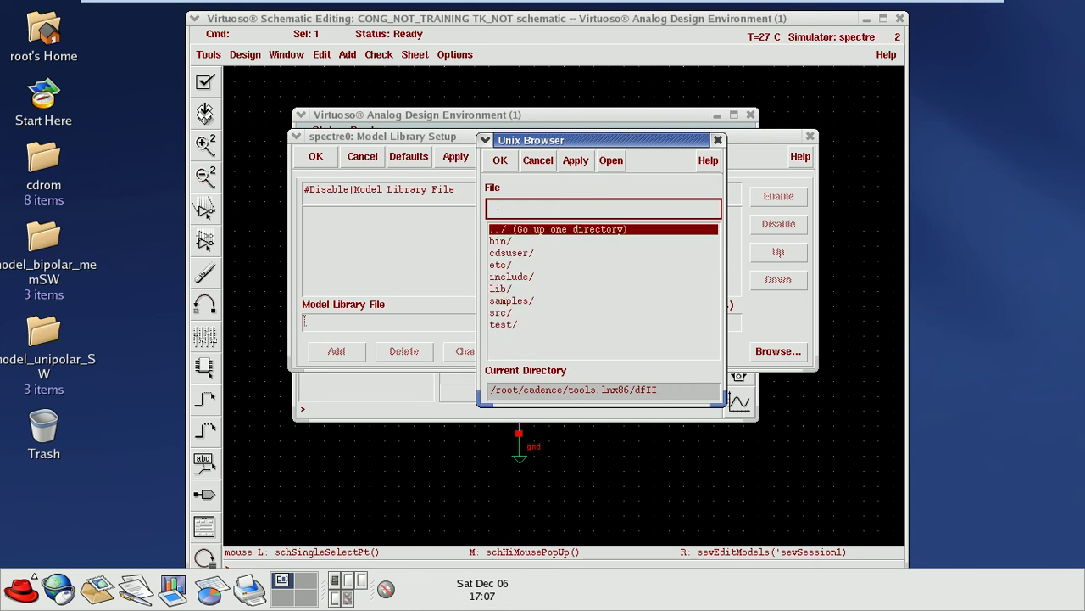
key(Return)
key(Return)
text(ISL_model/)
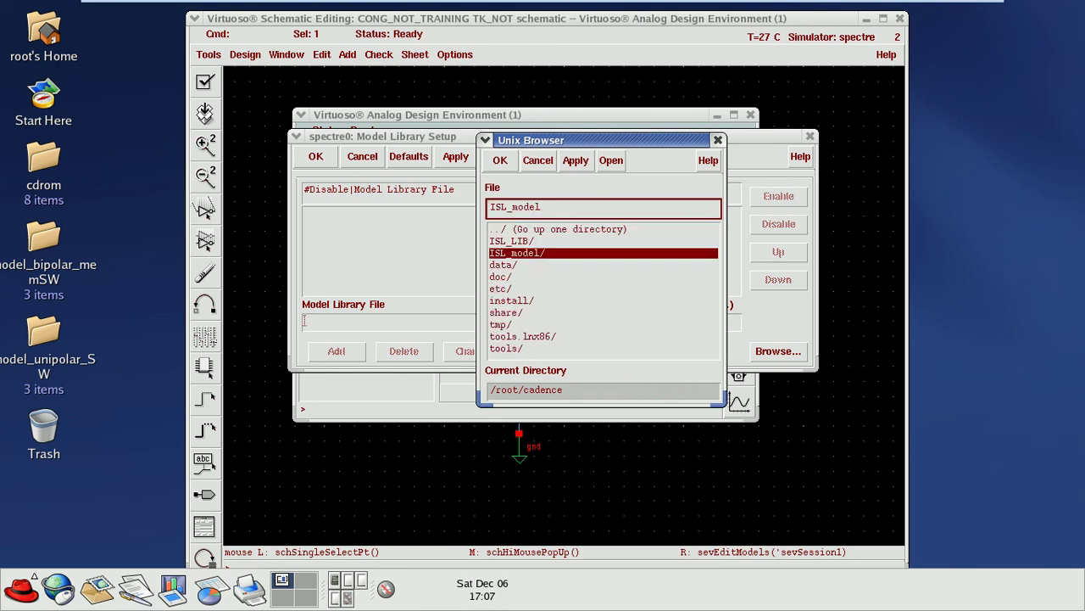
key(Return)
scroll(598, 288, down, 10)
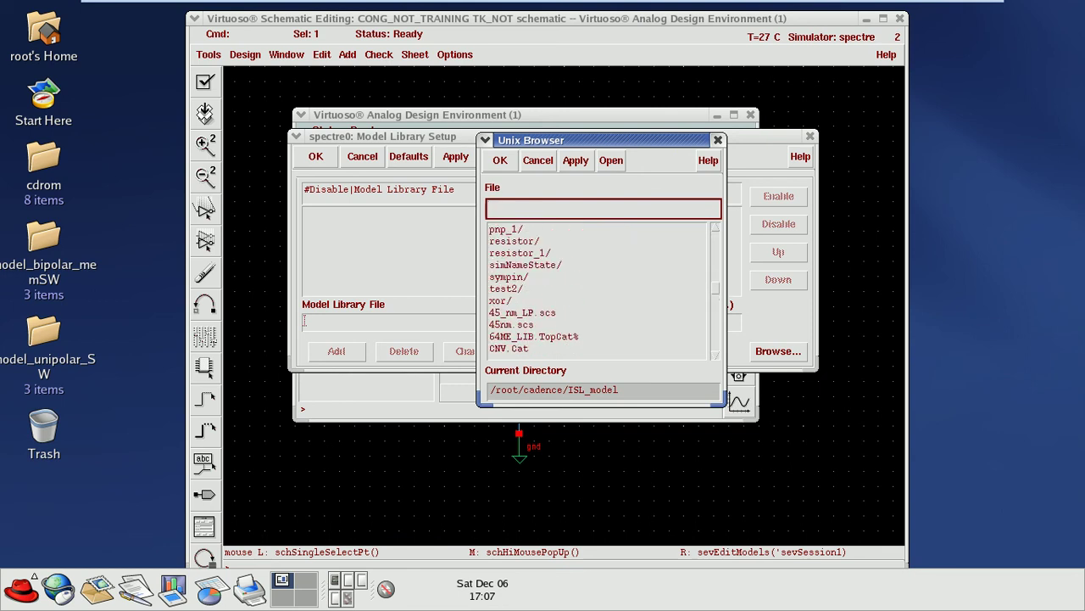
click(512, 324)
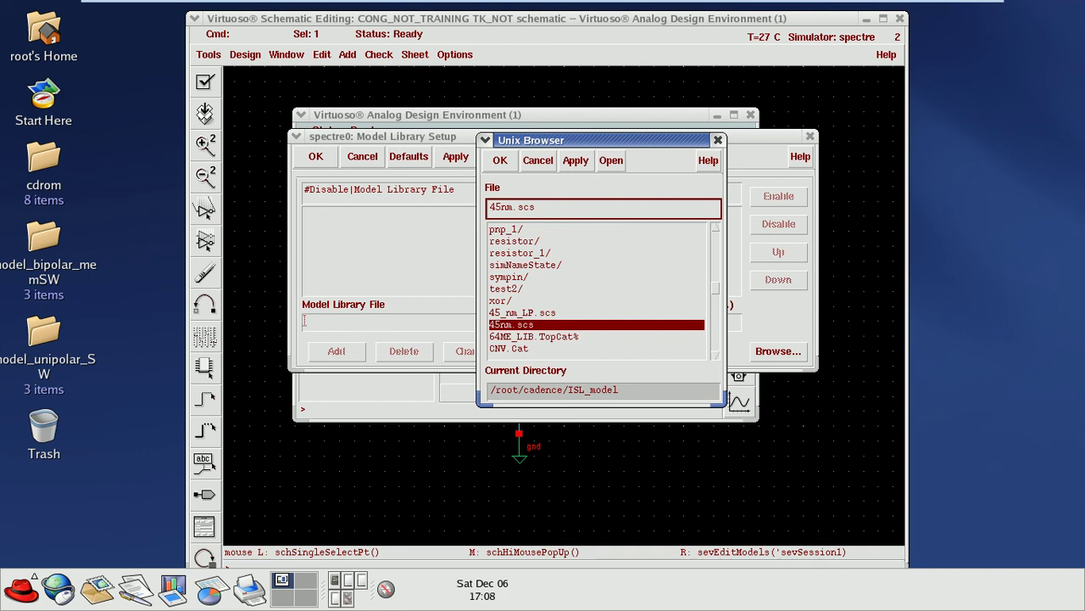
key(Return)
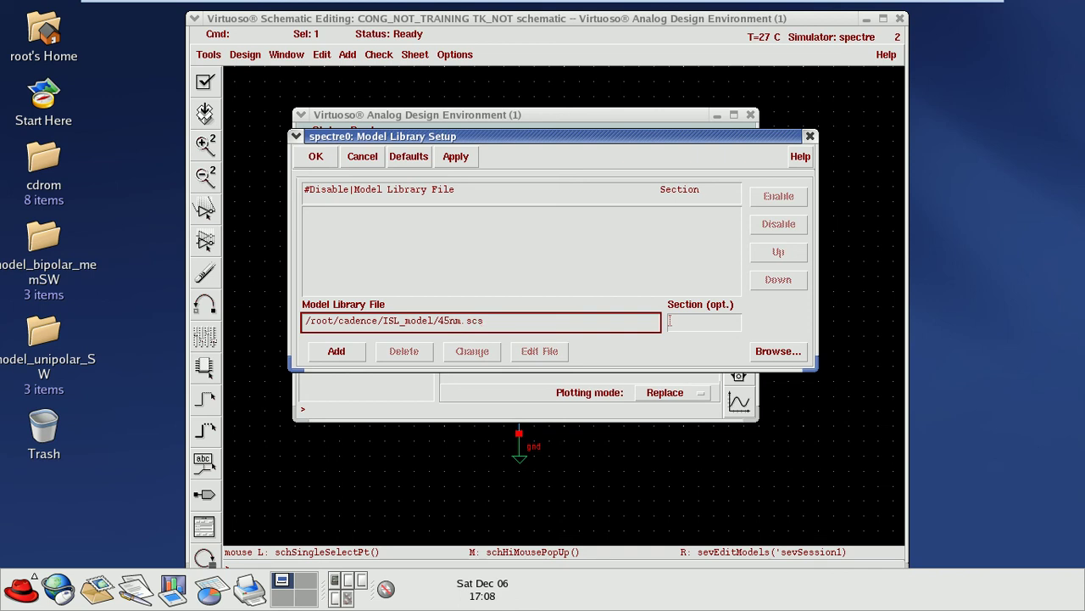
click(336, 351)
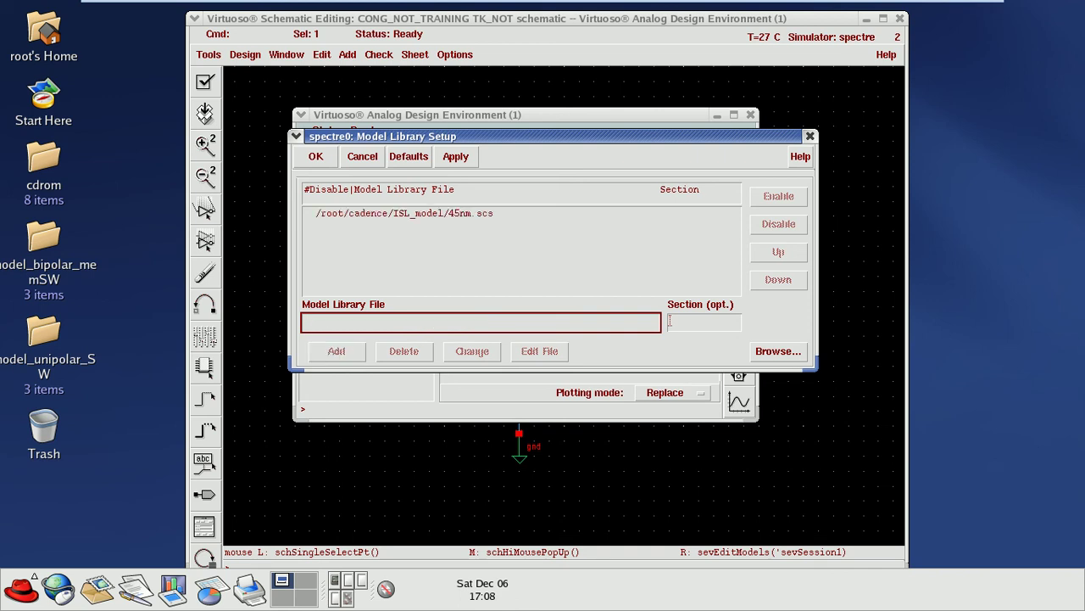
Step: Accept the model library setup, then open Choose Analyses and enter an 8n stop time
click(315, 156)
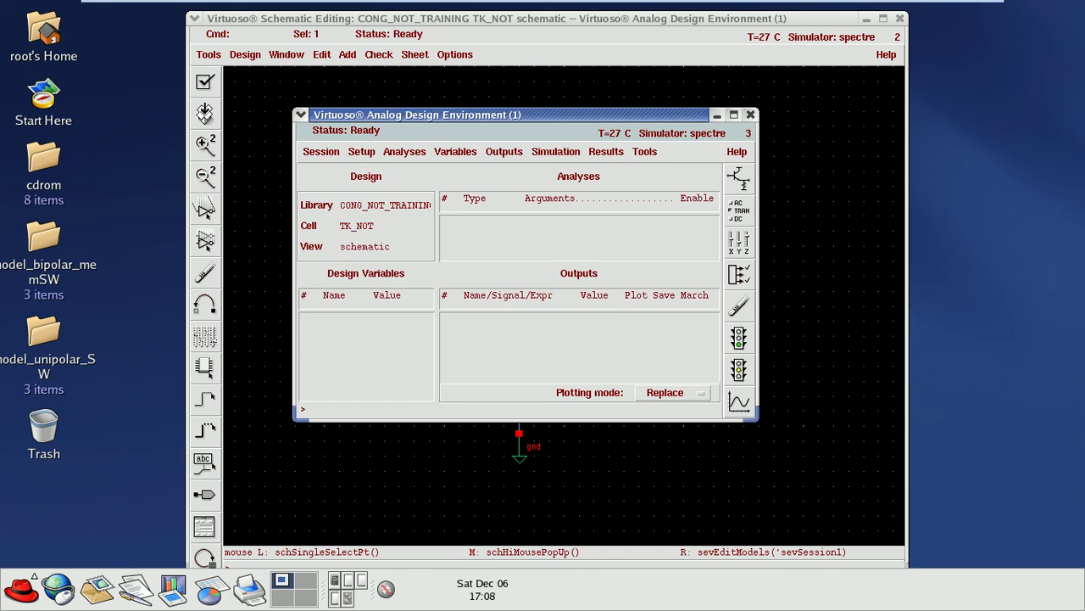
click(404, 151)
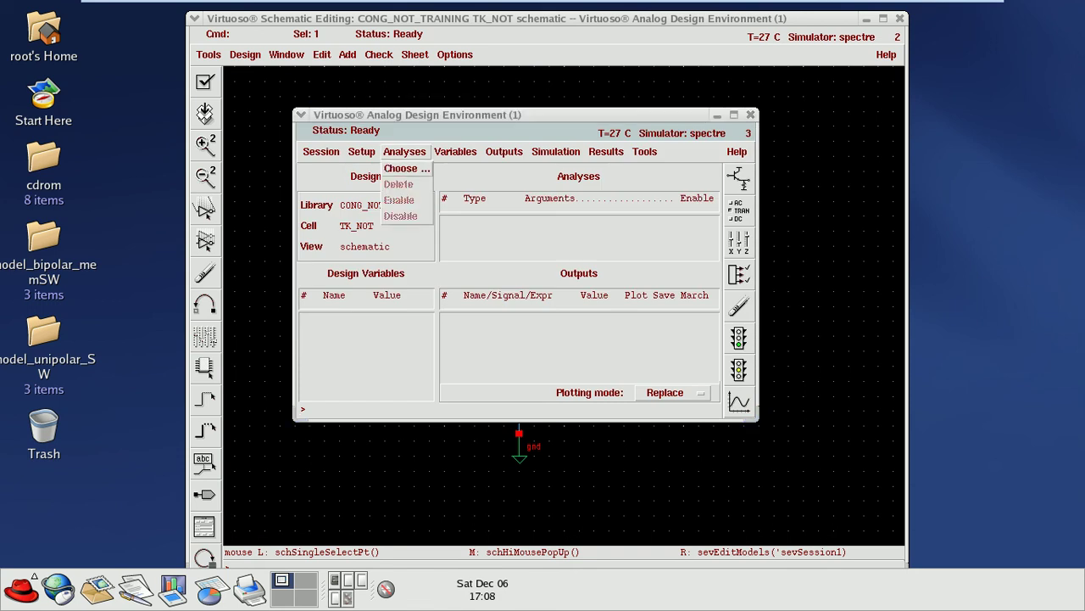
key(Escape)
click(404, 151)
key(Return)
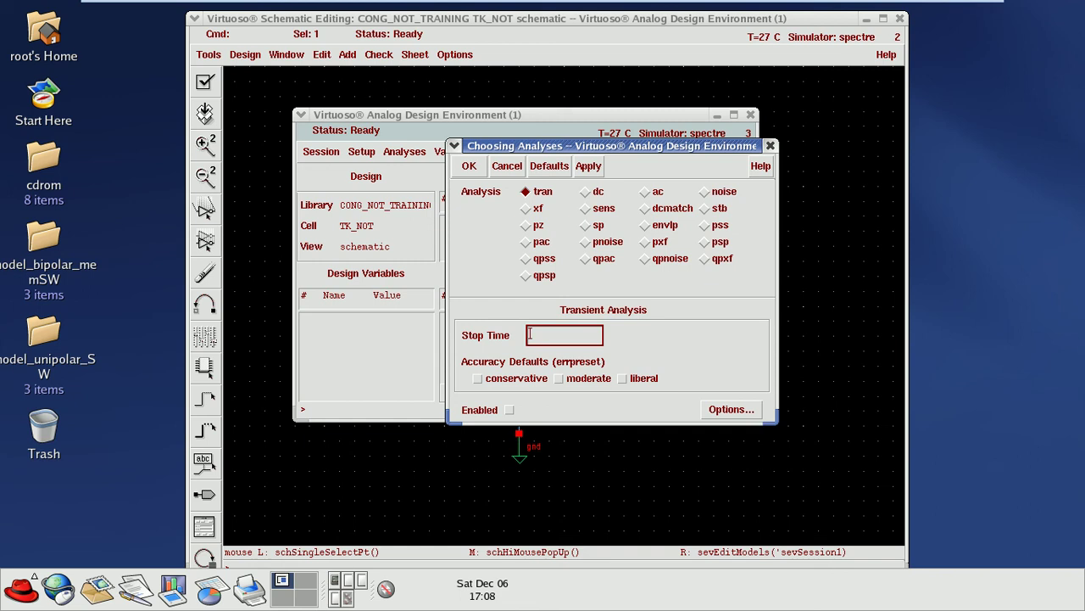
text(8n)
key(Tab)
click(770, 145)
Step: Add an enabled tran analysis with 8n stop time and moderate accuracy
click(404, 151)
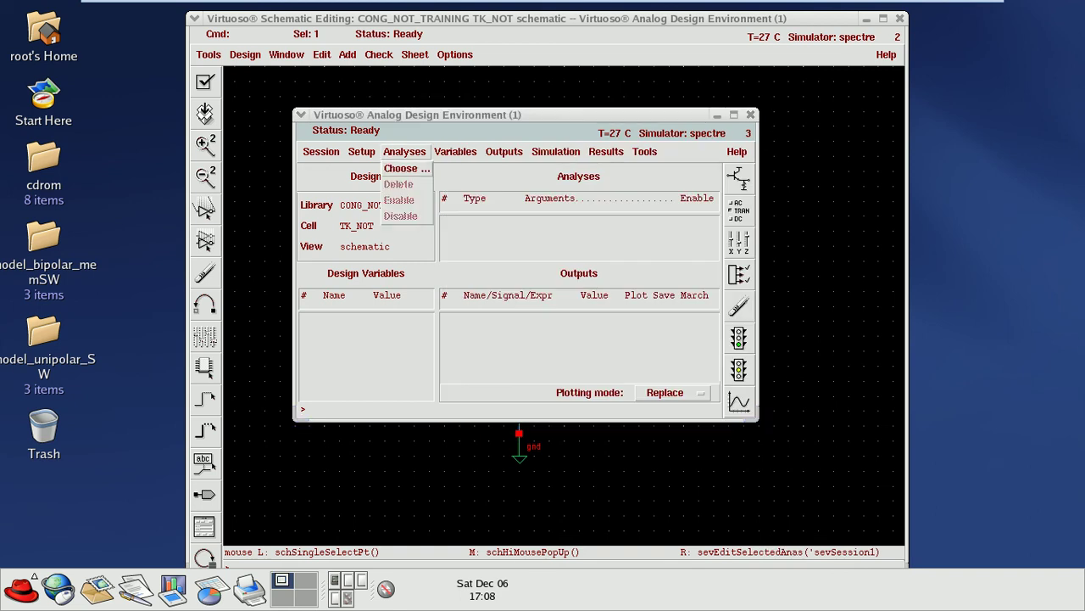
click(407, 168)
text(8)
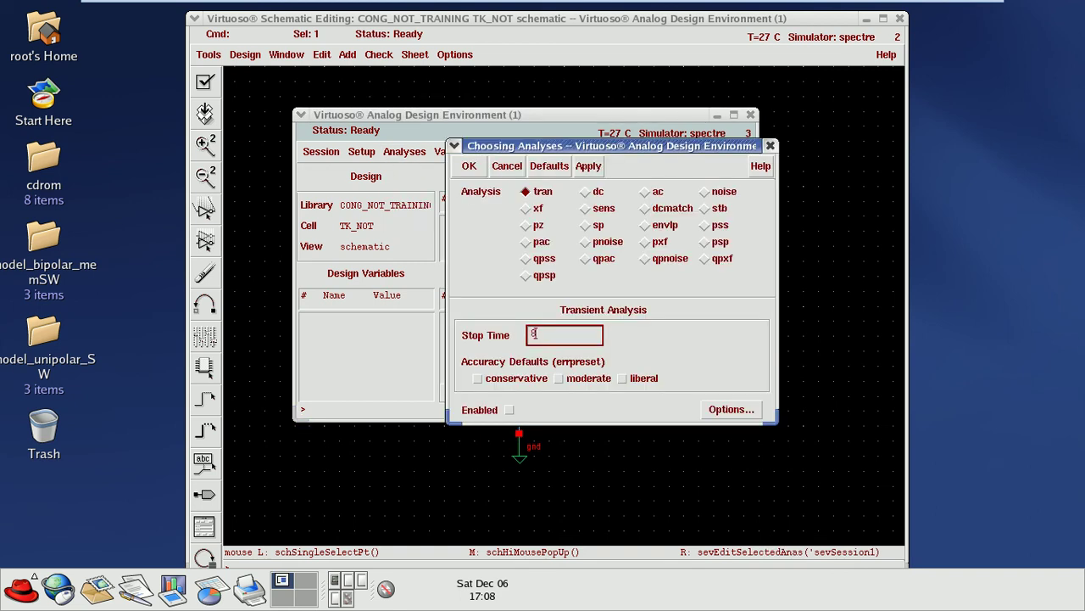
text(n)
click(509, 409)
click(559, 379)
click(469, 165)
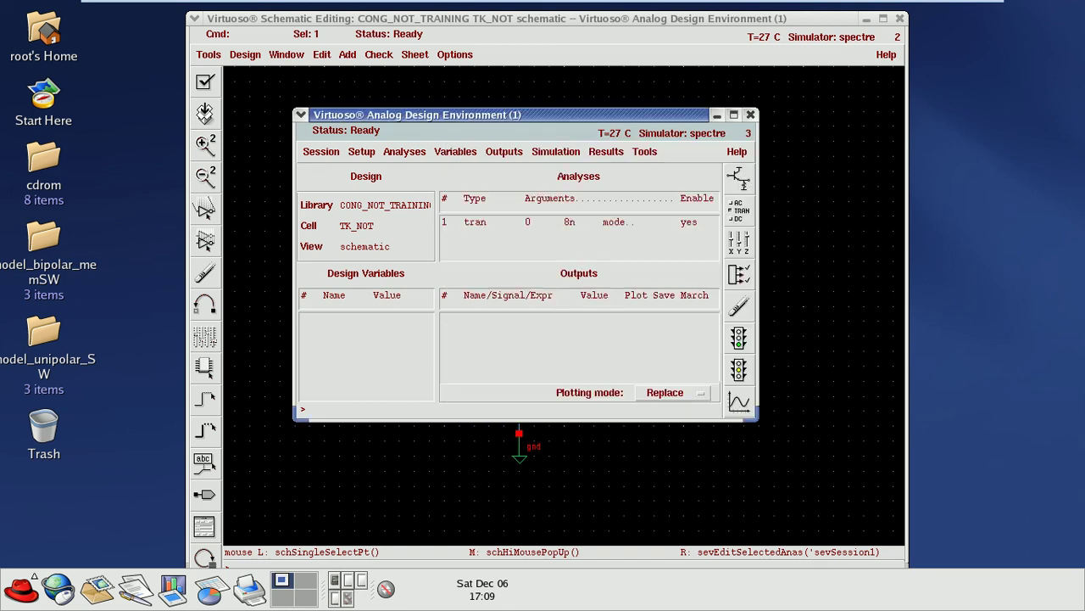
click(556, 151)
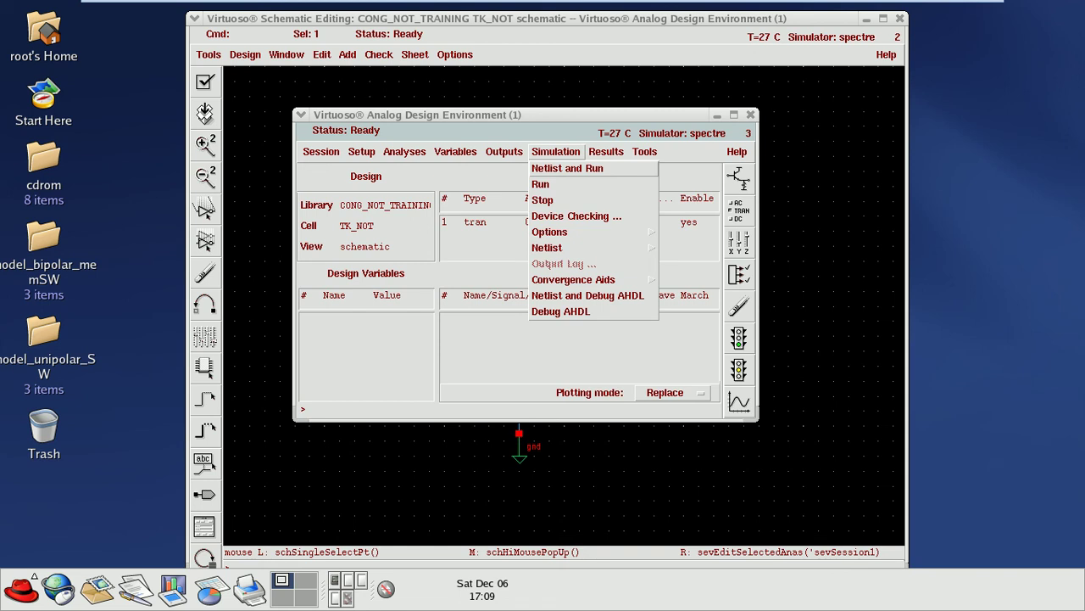
Step: Netlist and run the simulation, close the spectre.out log, and choose Direct Plot > Transient Signal
key(Return)
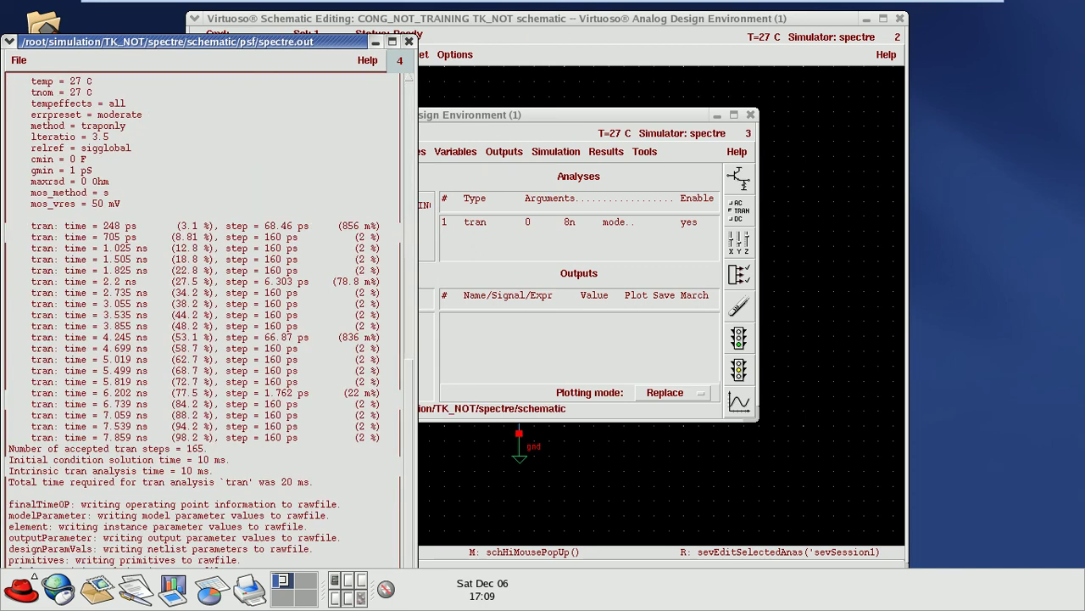
click(409, 40)
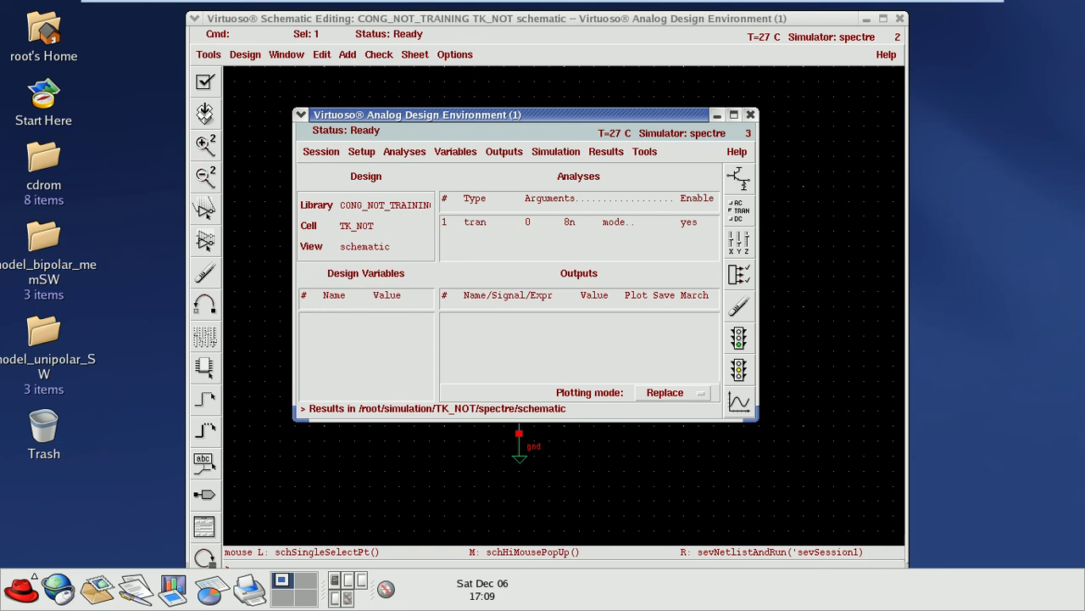
click(605, 151)
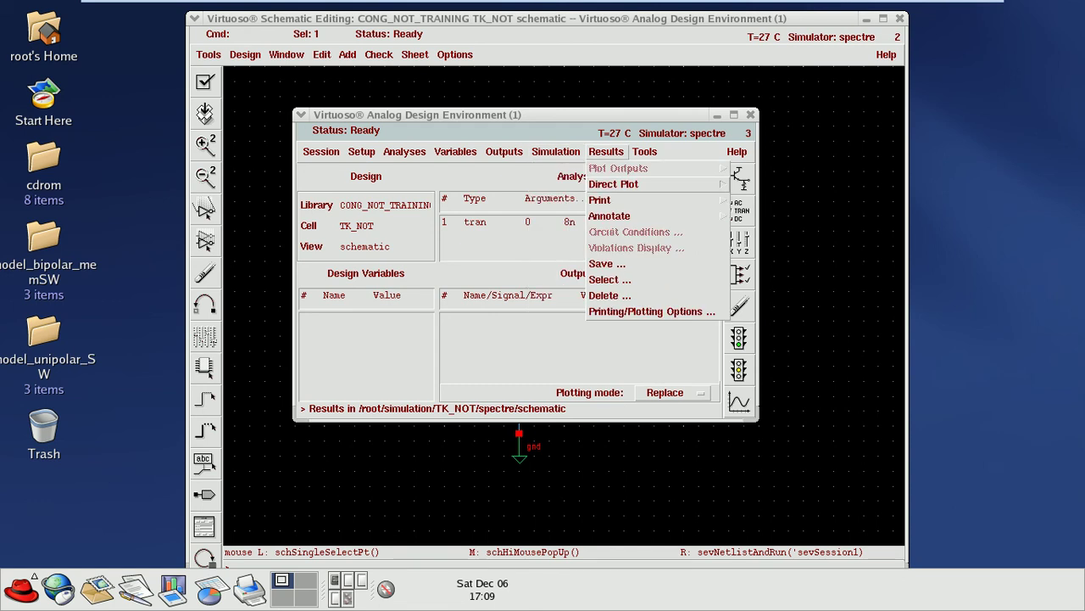
mouse_move(725, 183)
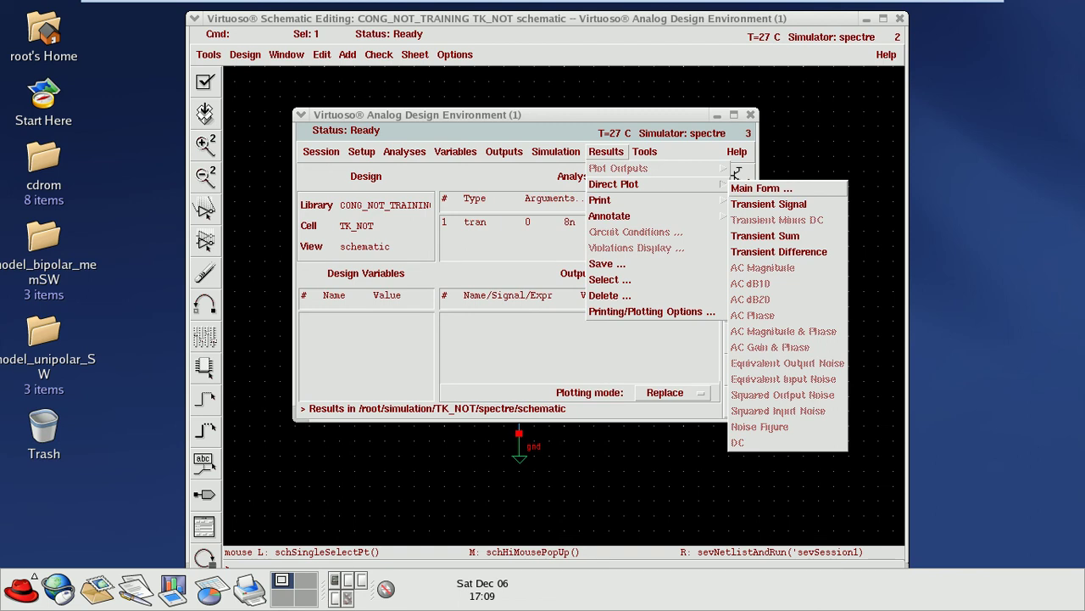
click(768, 203)
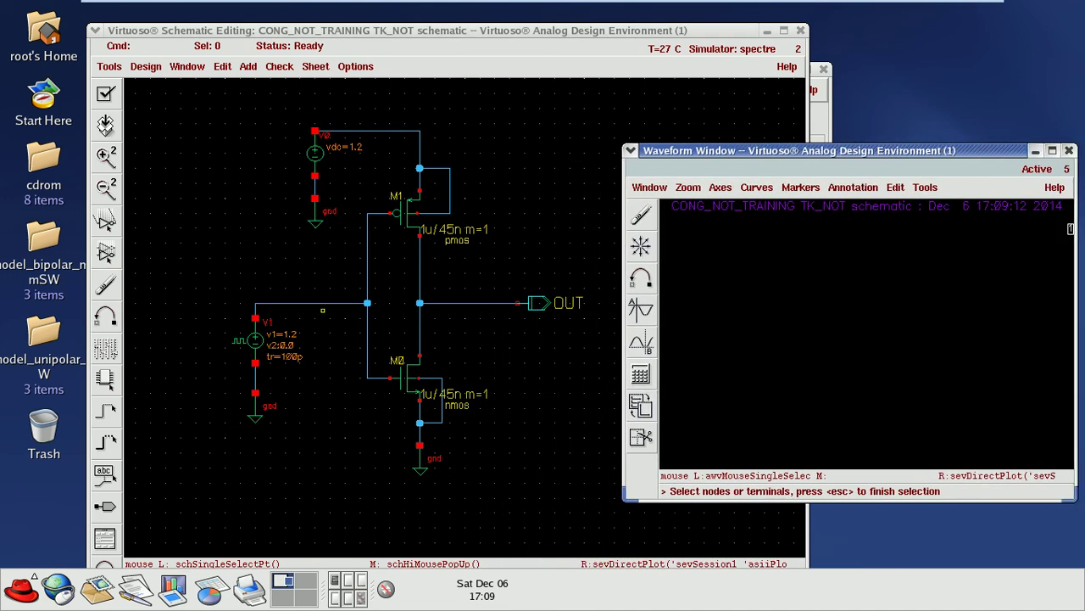
Step: Plot input net2 and OUT from the schematic, then split them onto separate axes
click(255, 318)
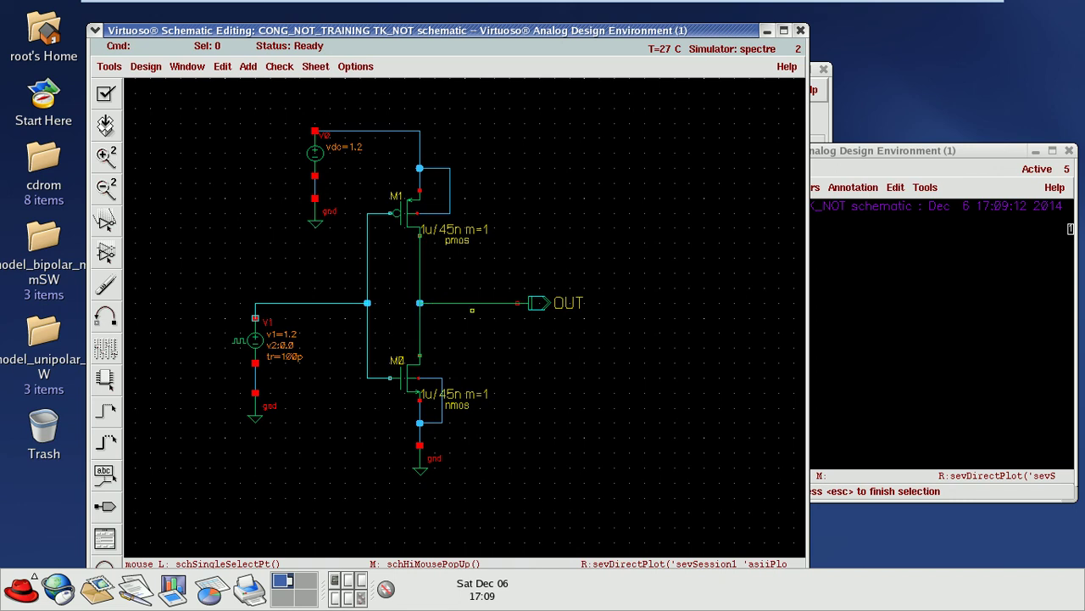
click(482, 302)
click(480, 302)
key(Escape)
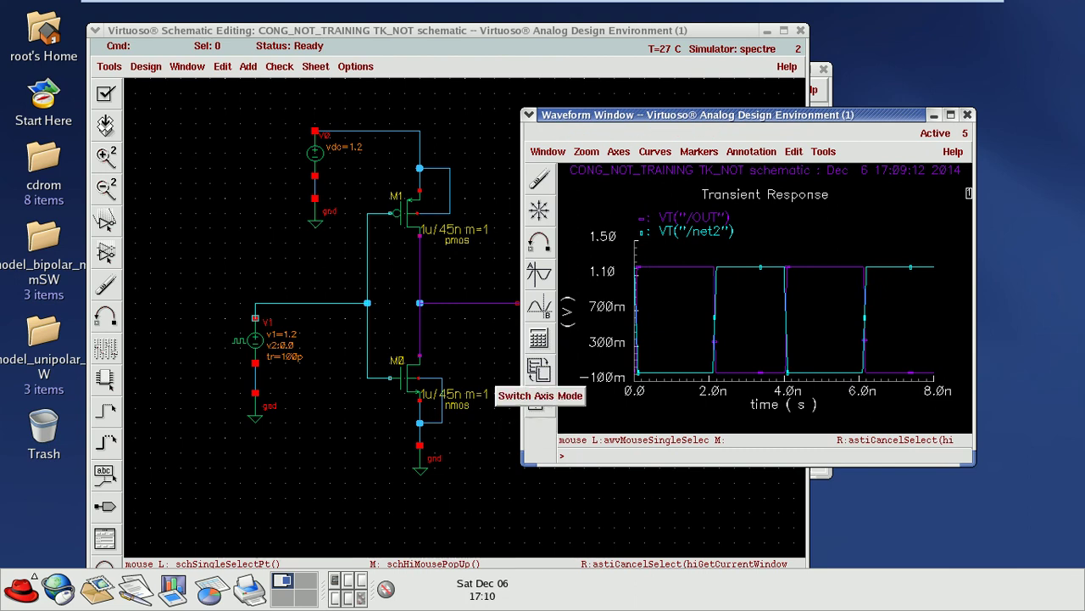
click(539, 400)
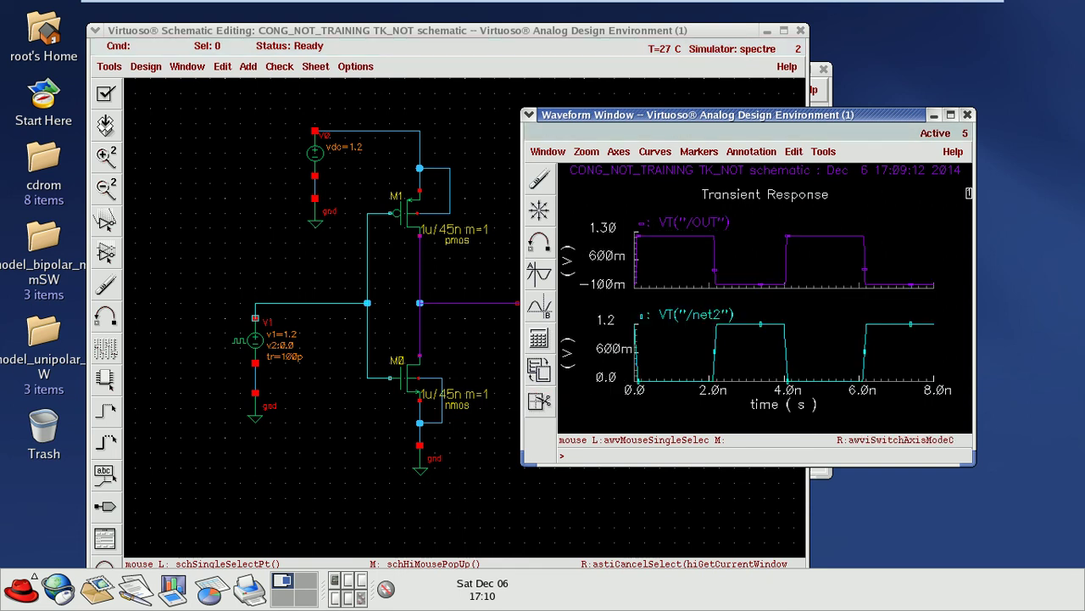